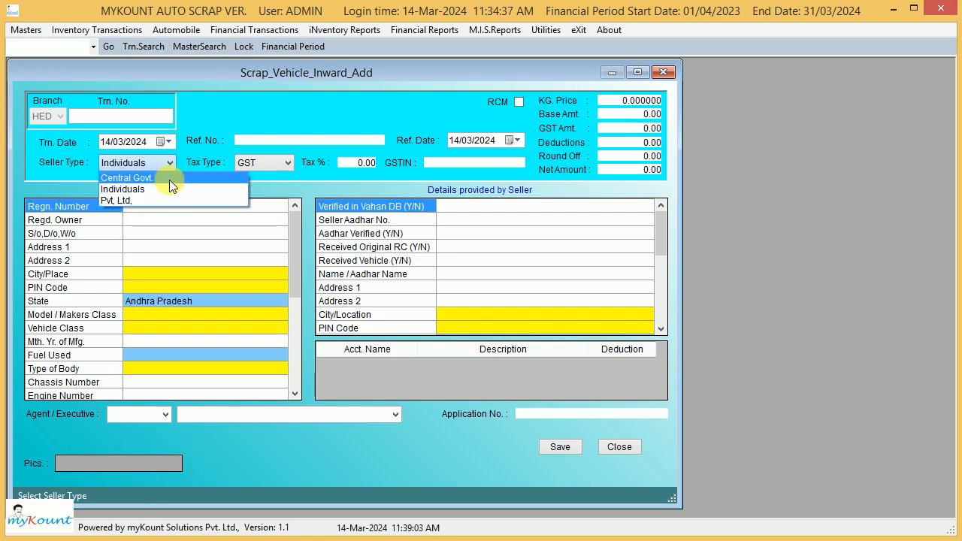
- Set the seller type of the vehicle inward entry to Central Govt
click(169, 180)
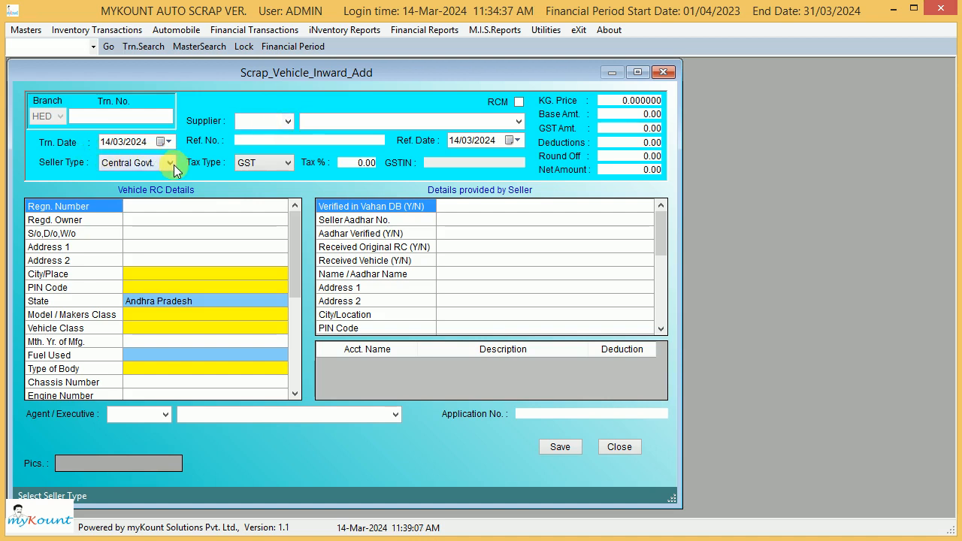
click(169, 163)
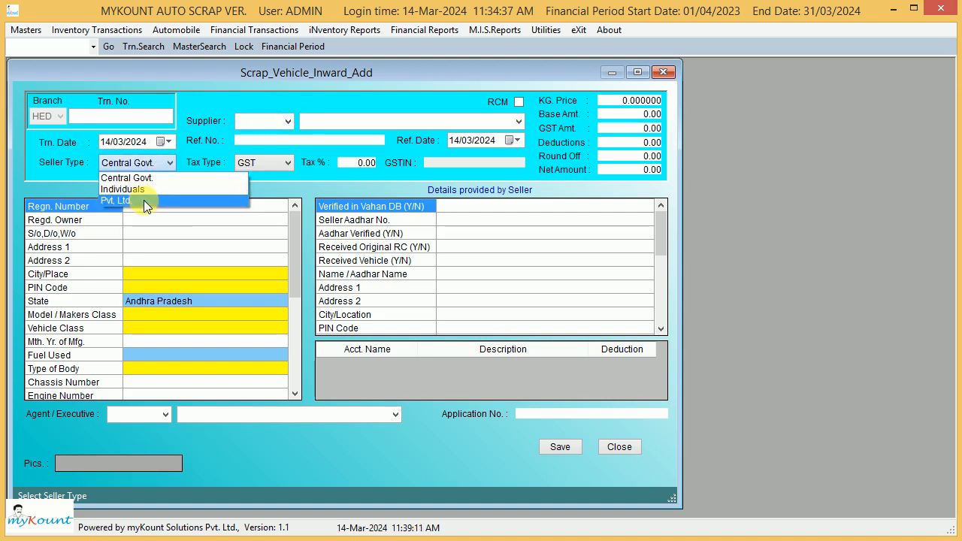
click(271, 121)
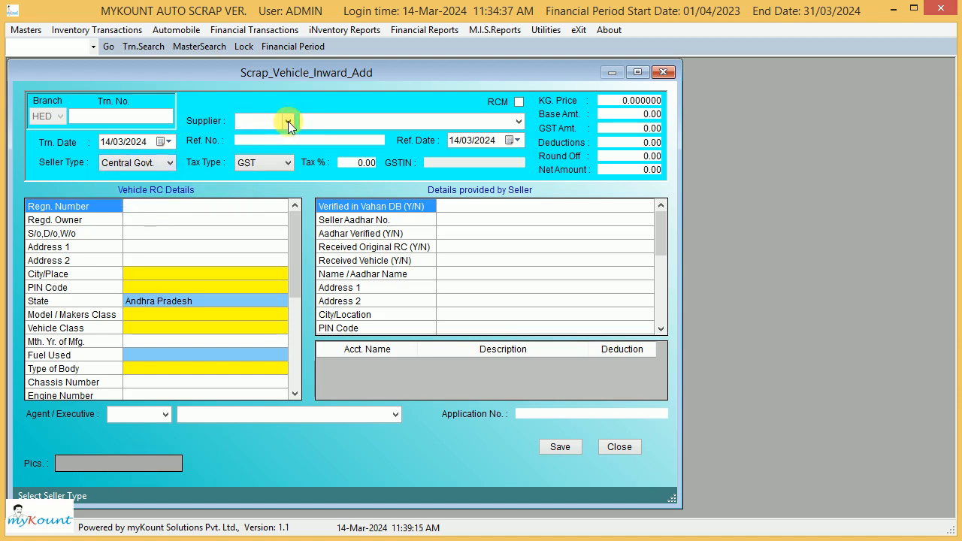
- Select supplier S0001, MSTC, HYDERABAD, and review the filled-in seller details
click(289, 122)
click(288, 122)
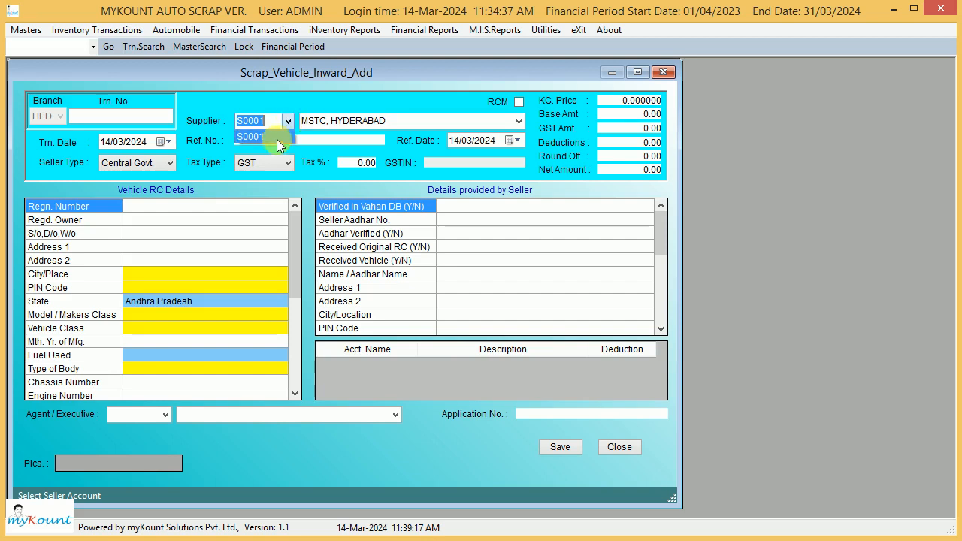
click(276, 136)
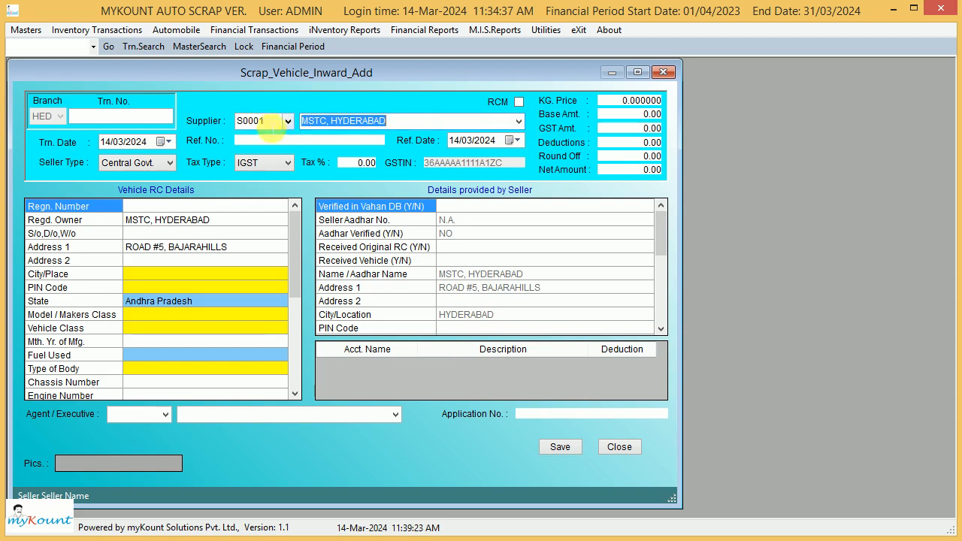
click(518, 121)
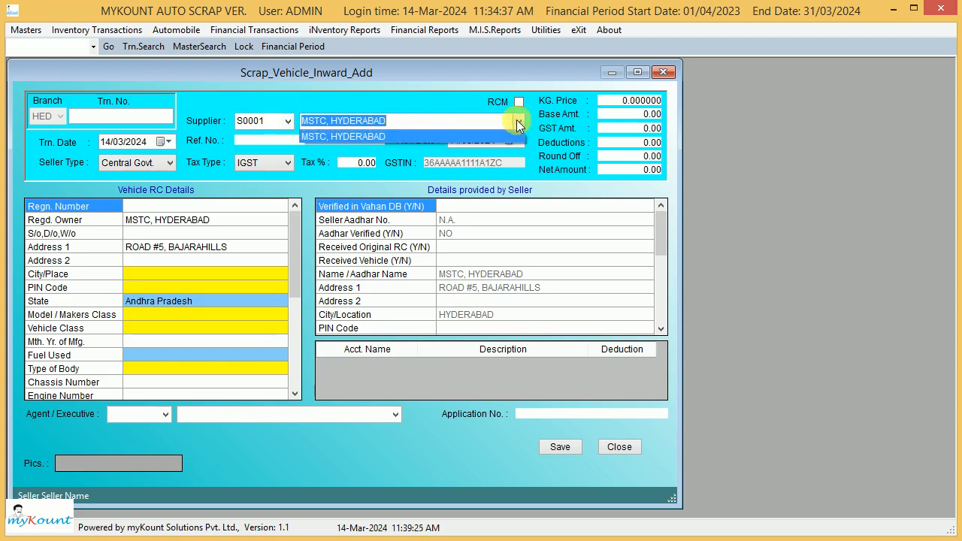
click(354, 139)
click(442, 124)
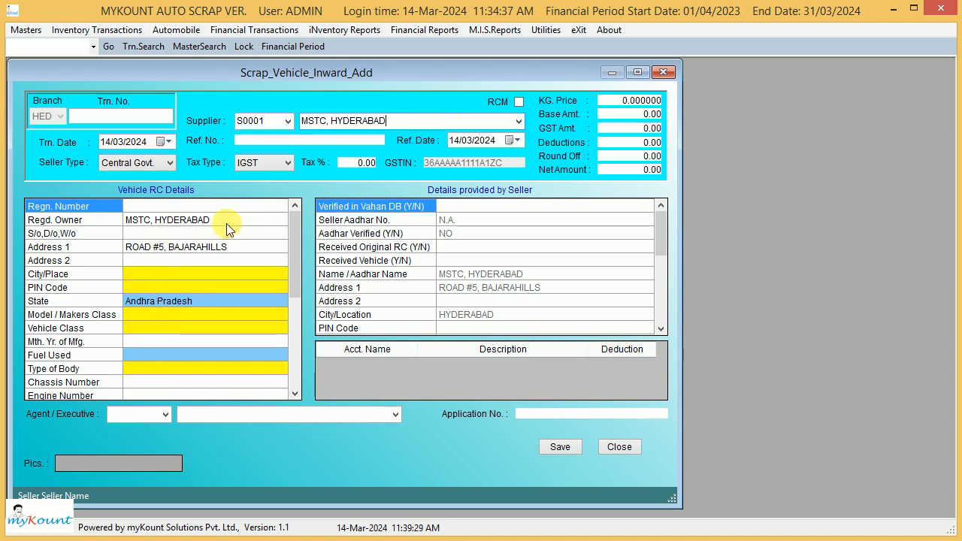
click(479, 314)
scroll(479, 312, down, 2)
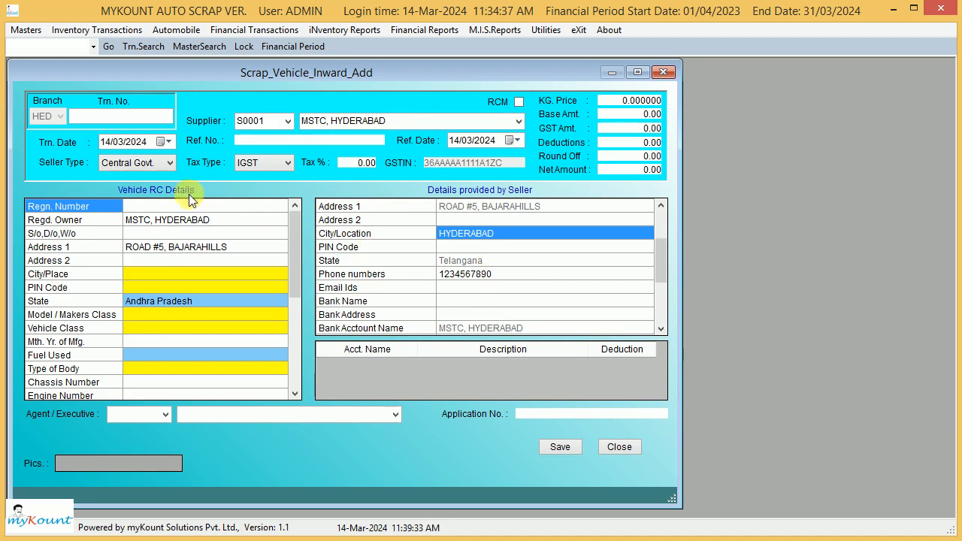
- Switch the seller type to Individuals and check the vehicle and seller detail fields
click(170, 164)
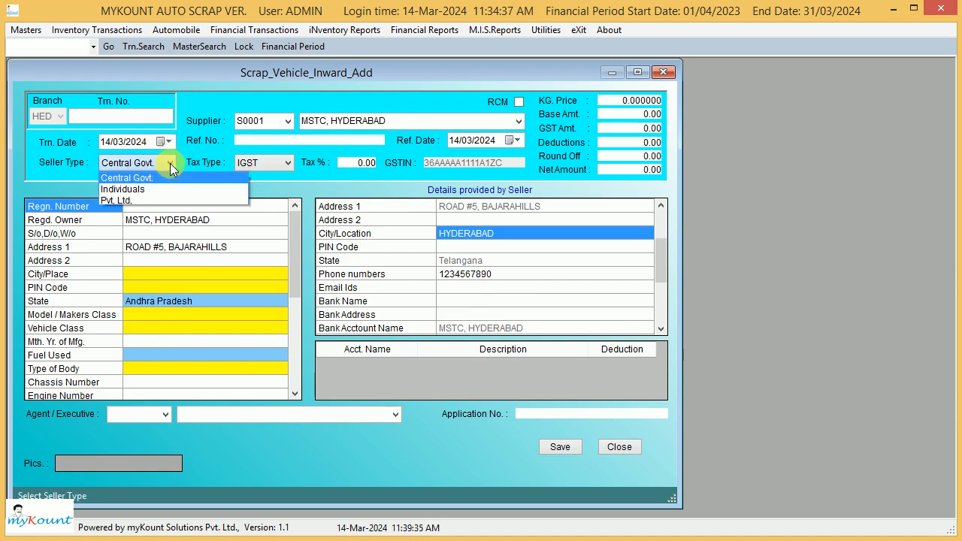
click(140, 188)
click(208, 247)
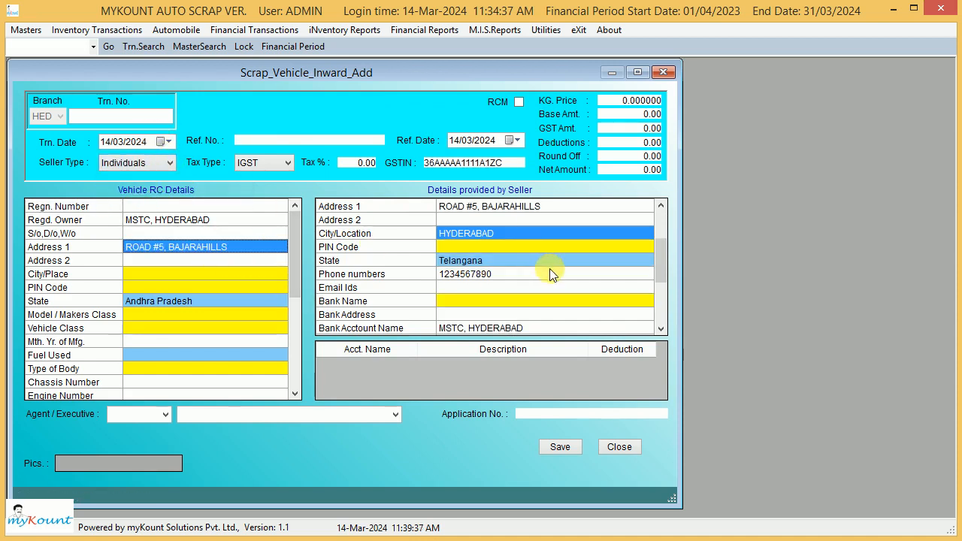
click(547, 273)
click(171, 164)
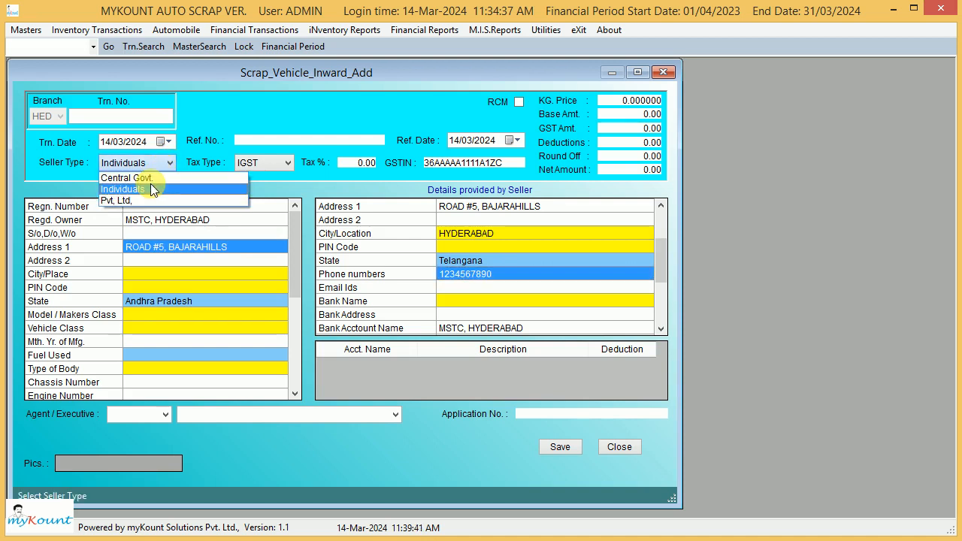
click(151, 189)
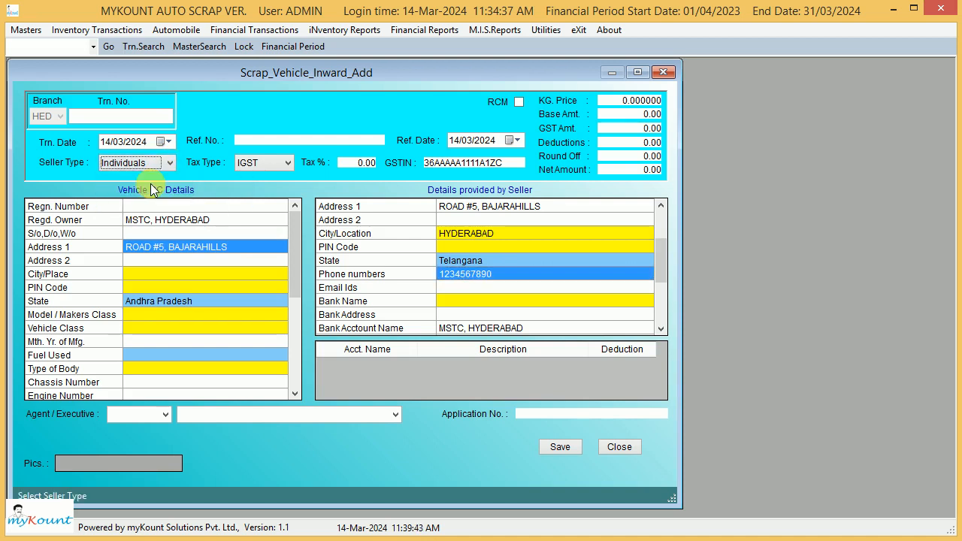
- Set the tax type to GST, leaving the reference number empty
click(307, 142)
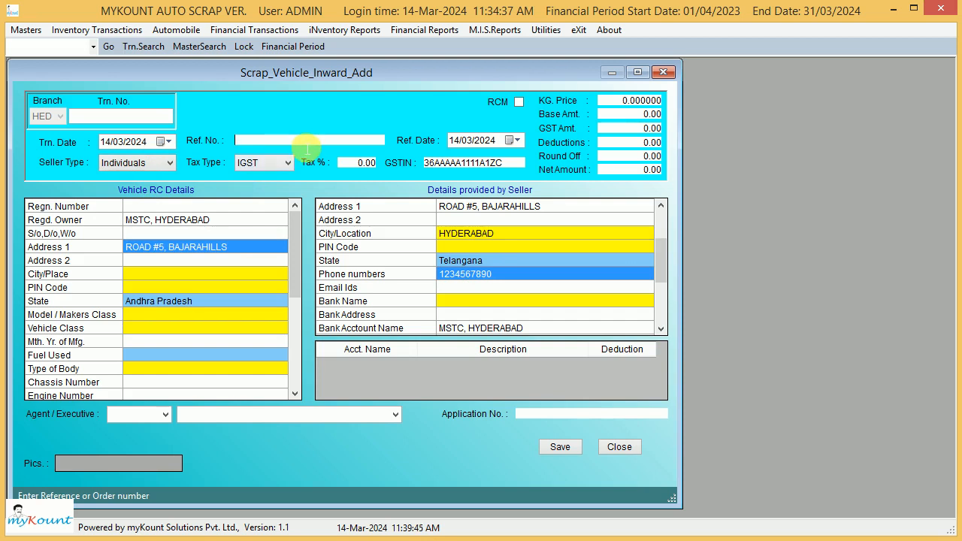
click(505, 140)
click(242, 163)
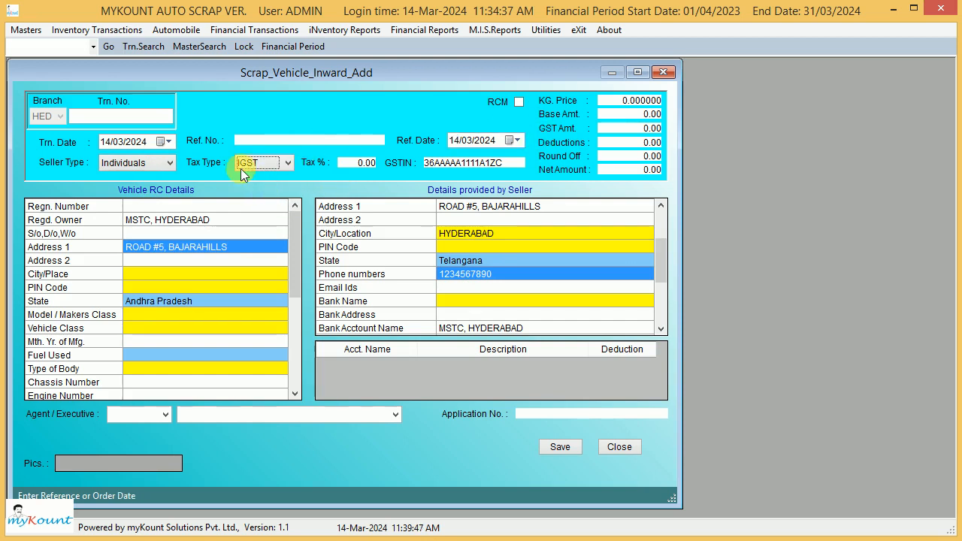
click(288, 162)
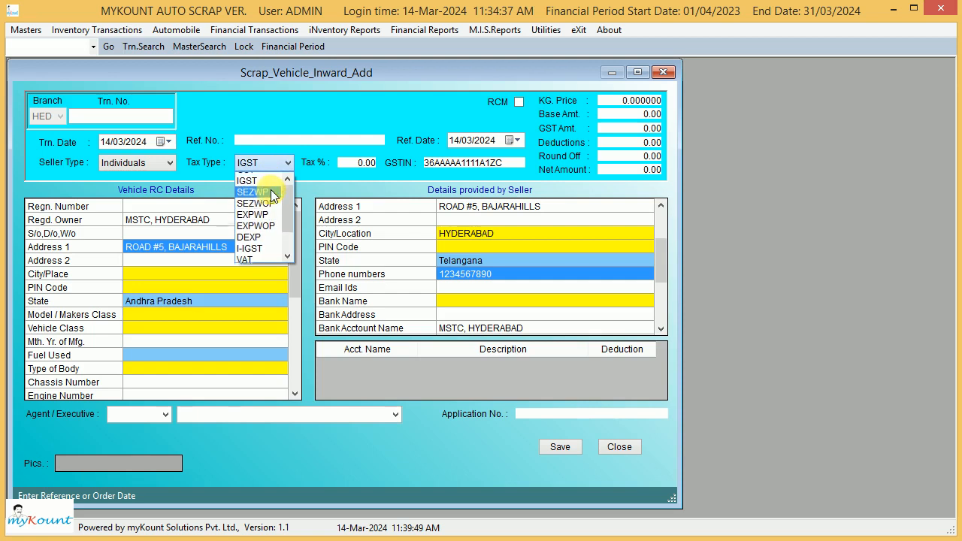
scroll(270, 191, up, 1)
click(267, 178)
key(Tab)
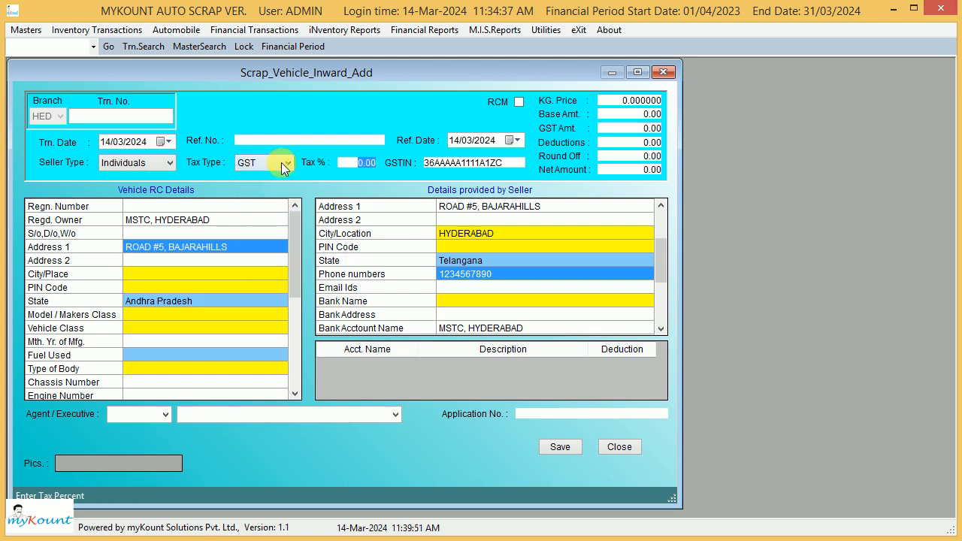
click(286, 163)
click(265, 177)
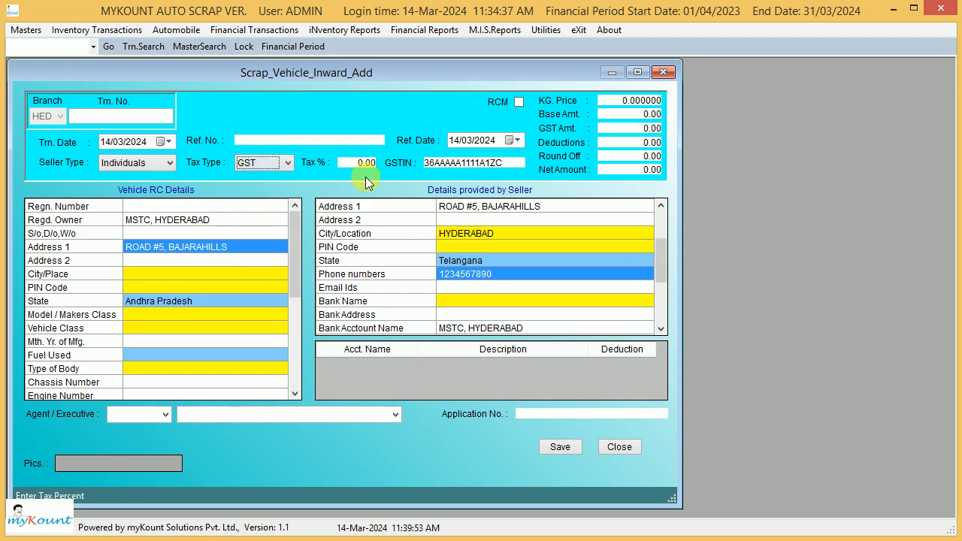
- Set the tax percentage to 18
key(Tab)
text(18)
key(Tab)
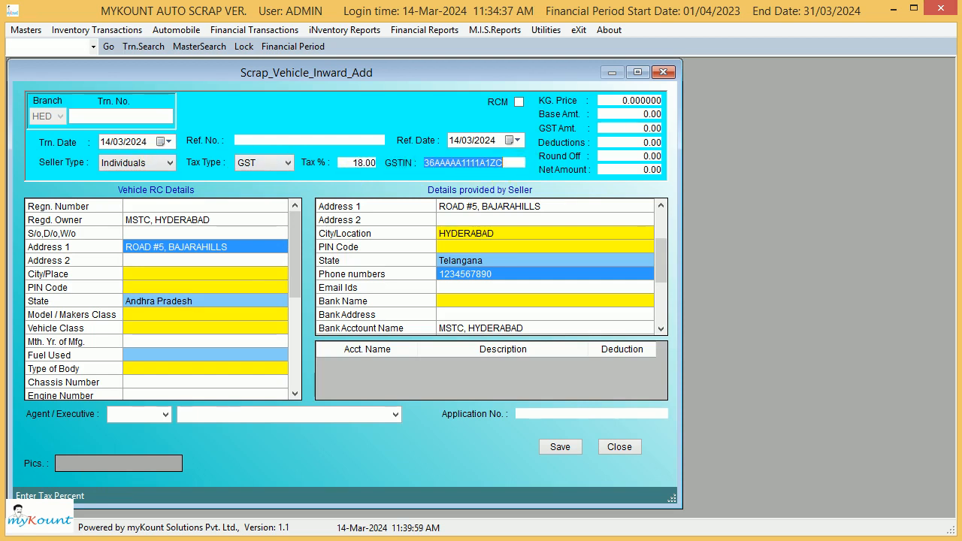
click(508, 162)
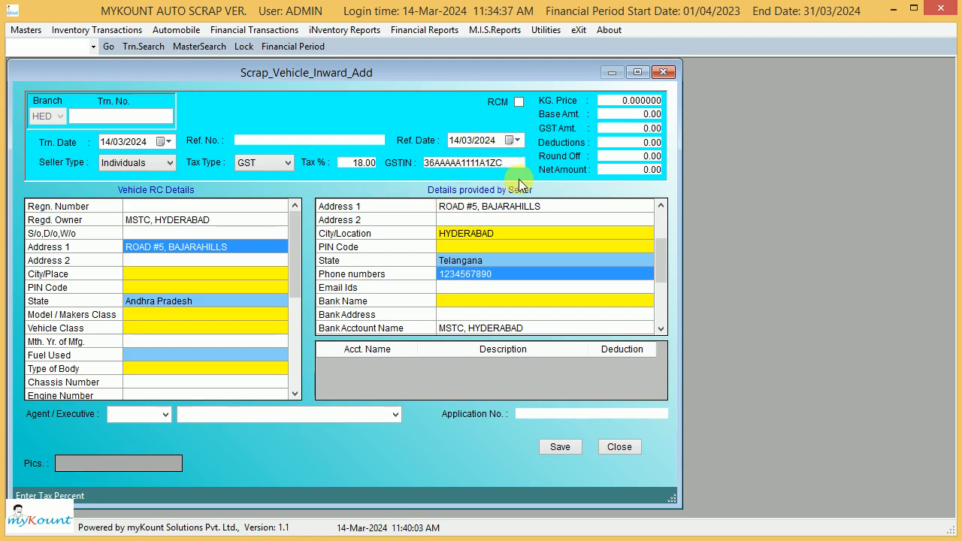
- Return the seller type to Central Govt., keeping S0001 as the supplier
click(172, 163)
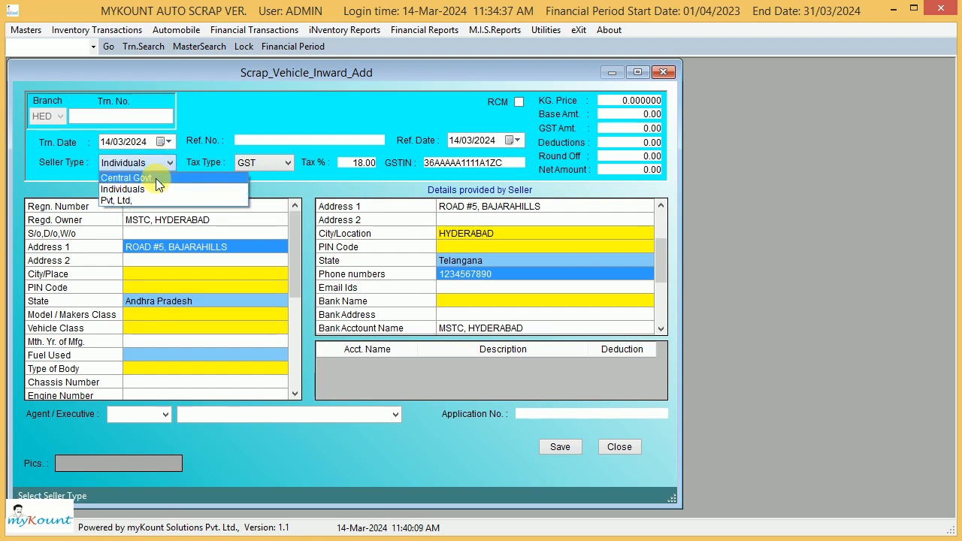
click(155, 179)
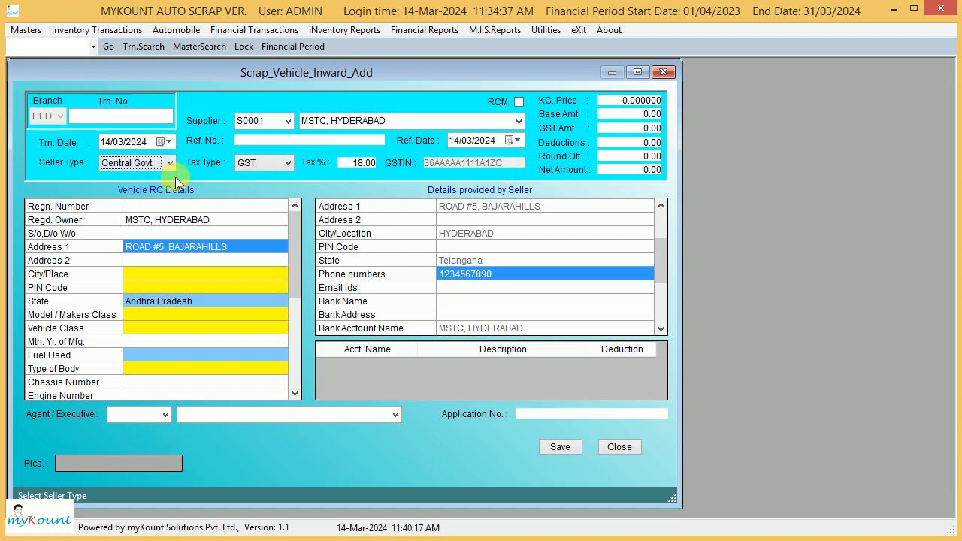
click(290, 121)
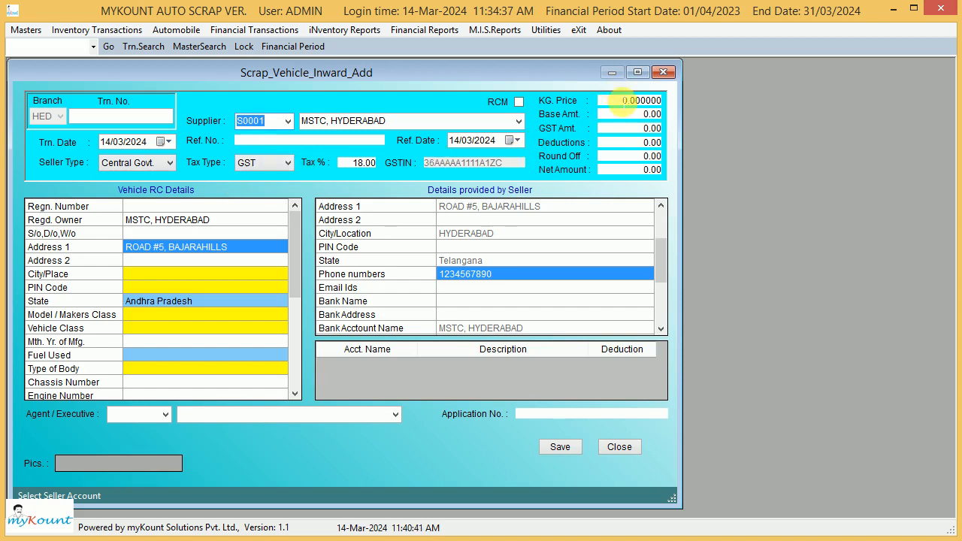
- Set the KG price to 40
click(623, 106)
text(40)
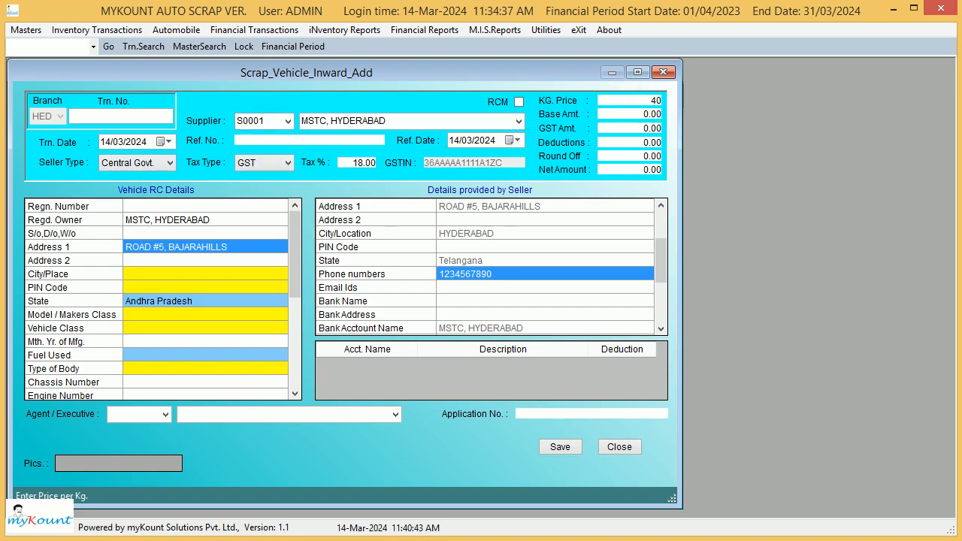
key(Tab)
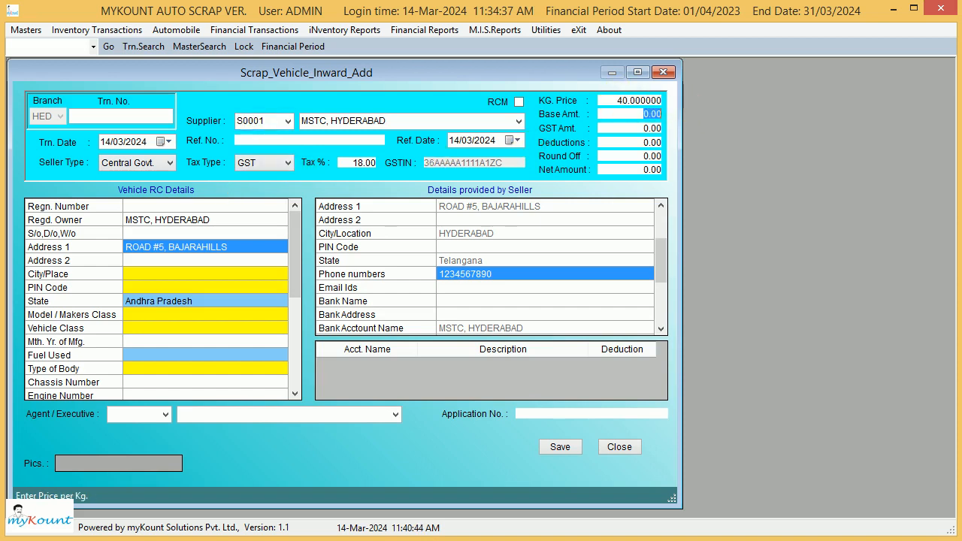
- Set the unladen weight in the vehicle RC details to 1,165
click(160, 315)
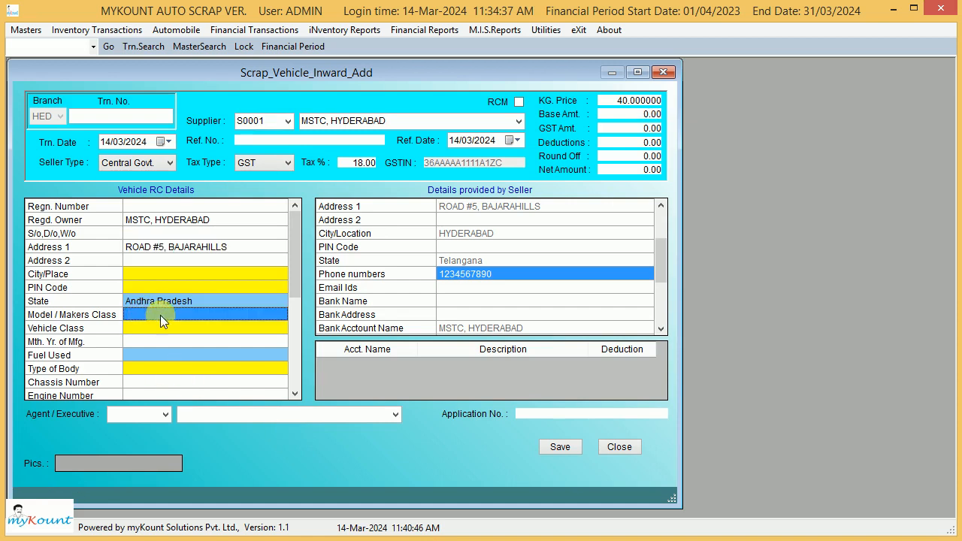
click(201, 207)
scroll(178, 341, down, 1)
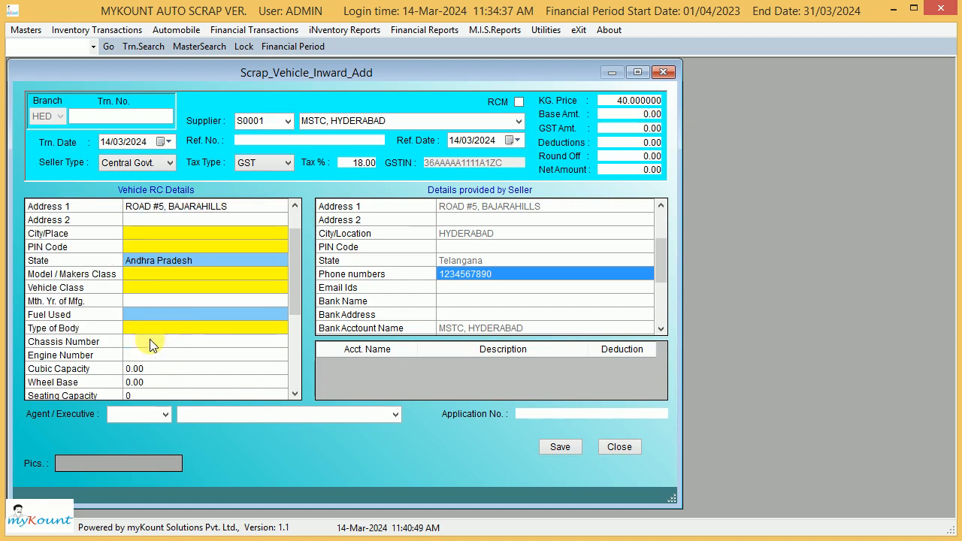
click(160, 346)
click(163, 353)
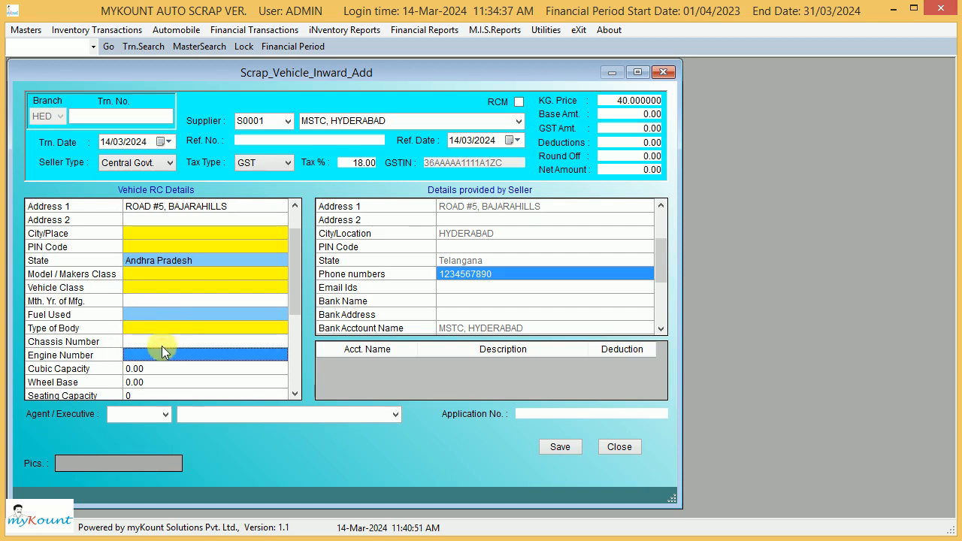
scroll(180, 274, down, 2)
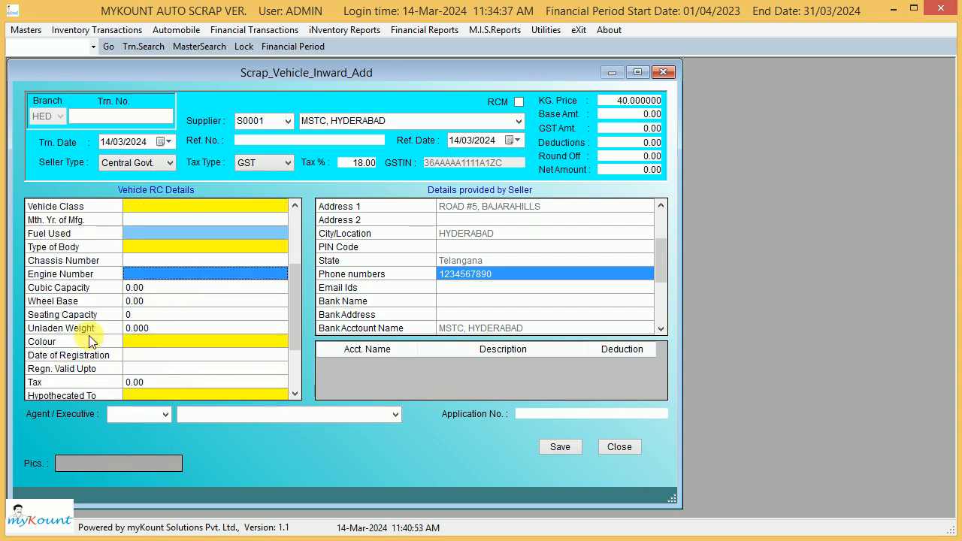
click(175, 327)
text(1)
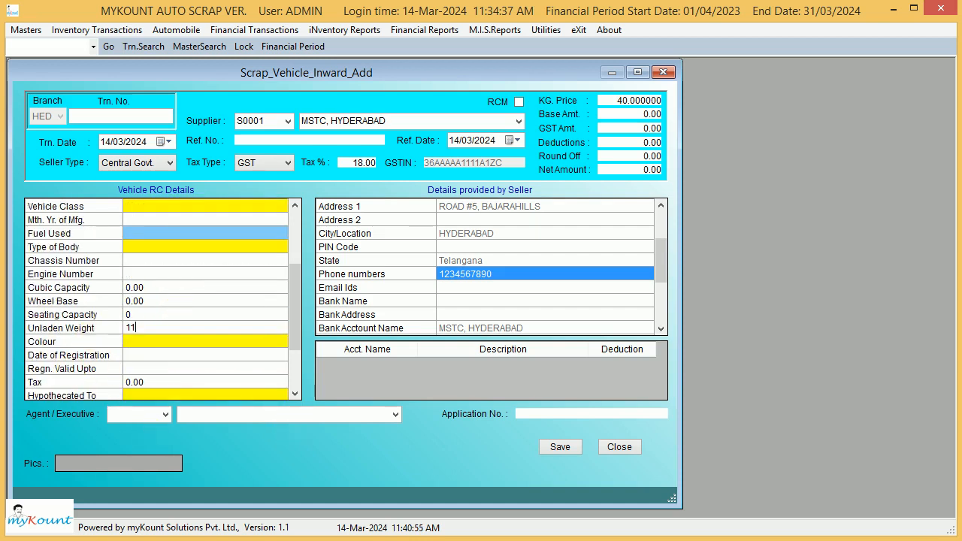
text(,165)
key(Return)
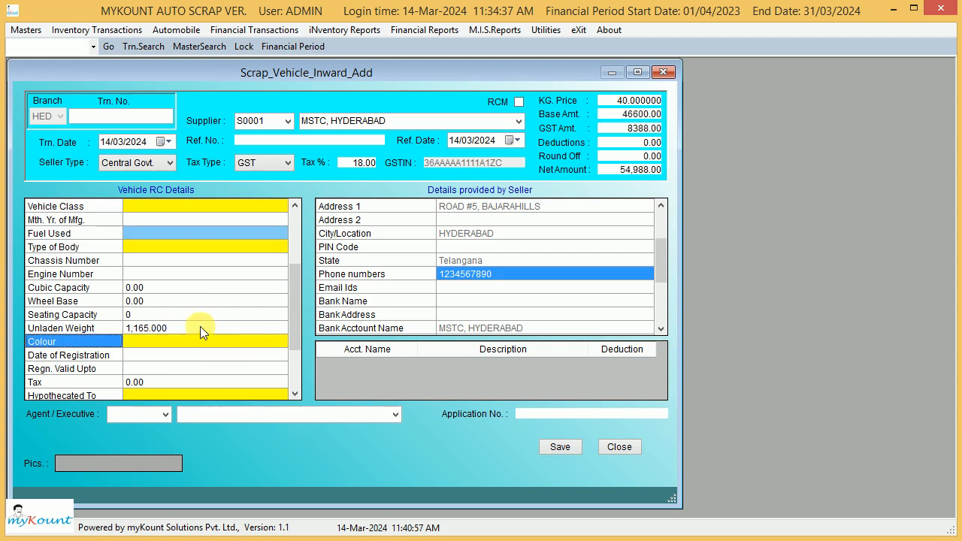
- Set the estimated weight in the vehicle RC details to 800 and check the weight reduction percentage
click(158, 328)
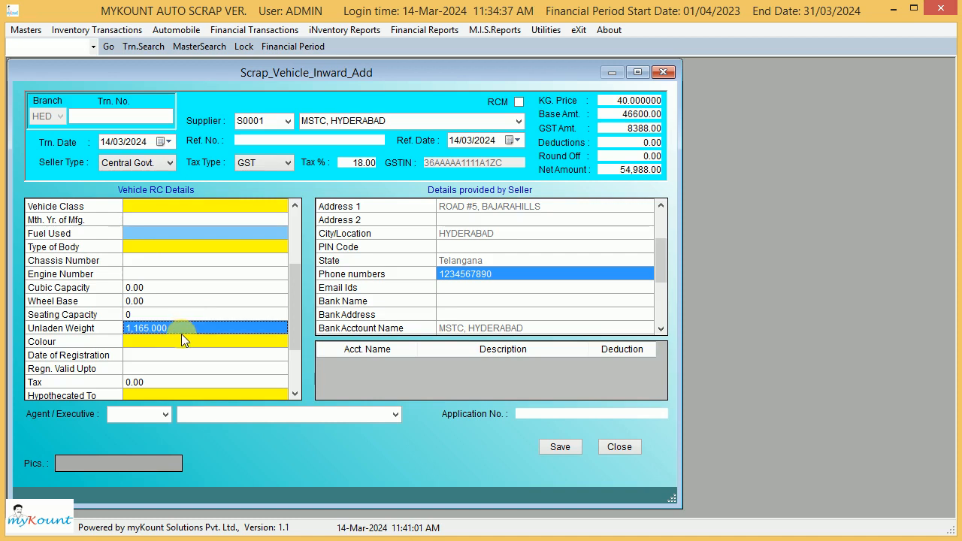
scroll(182, 334, down, 3)
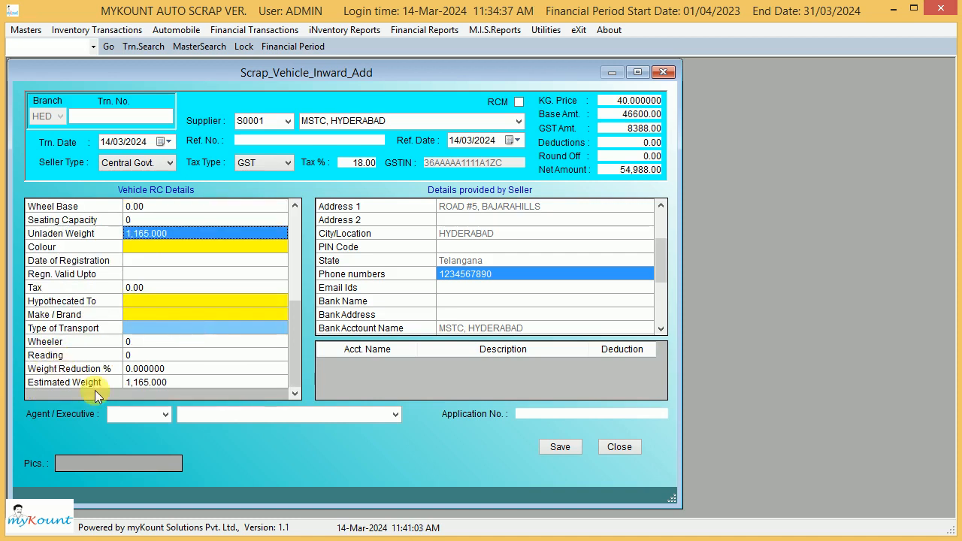
click(169, 384)
text(800)
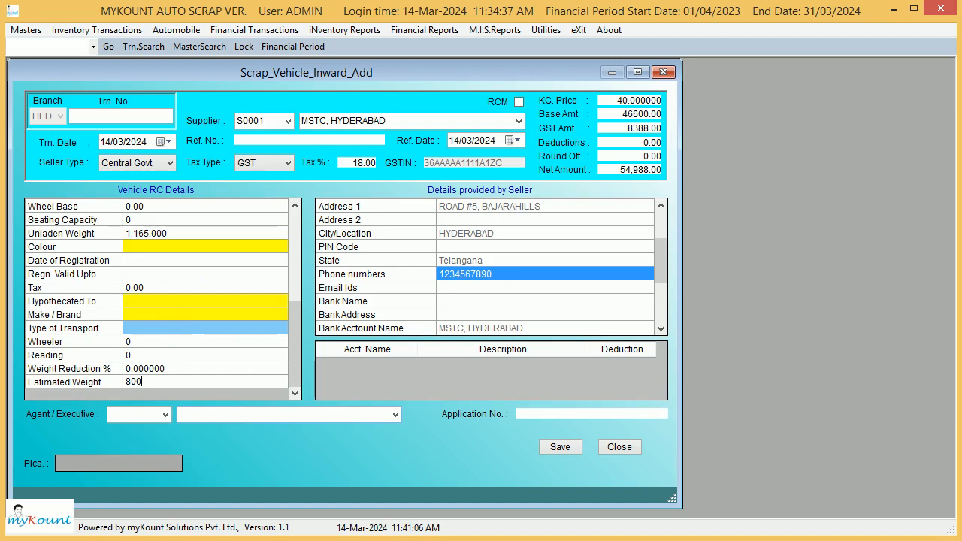
key(Return)
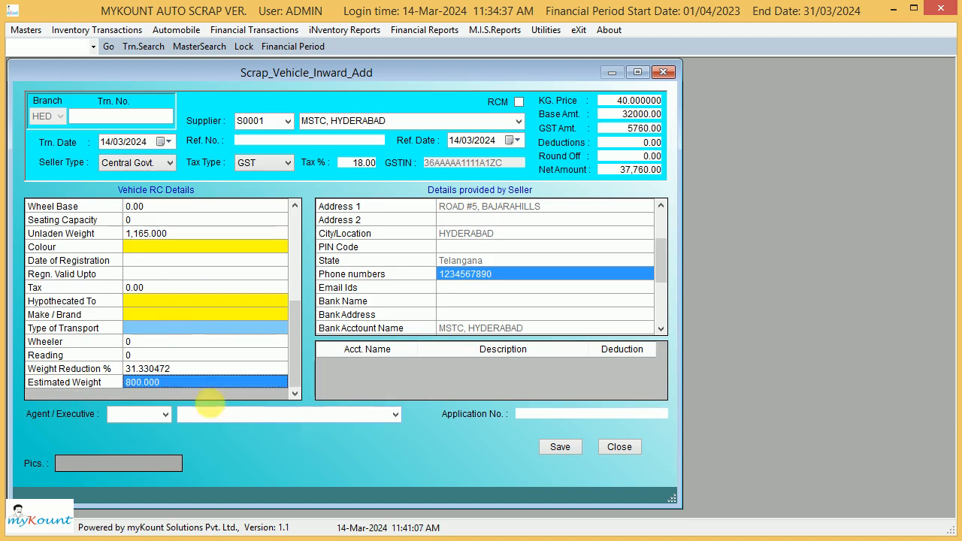
click(201, 370)
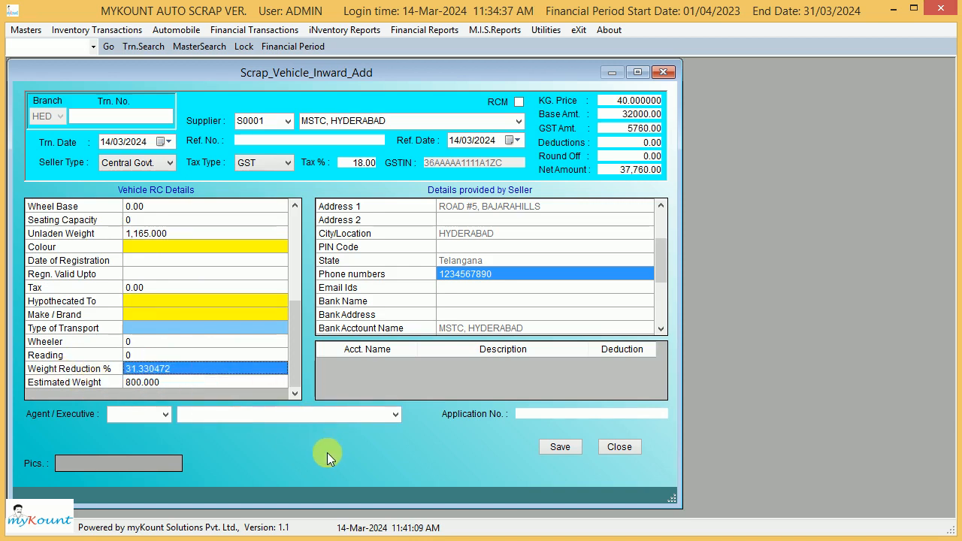
- Set the weight reduction percentage to 33 and return the estimated weight to 800
text(33)
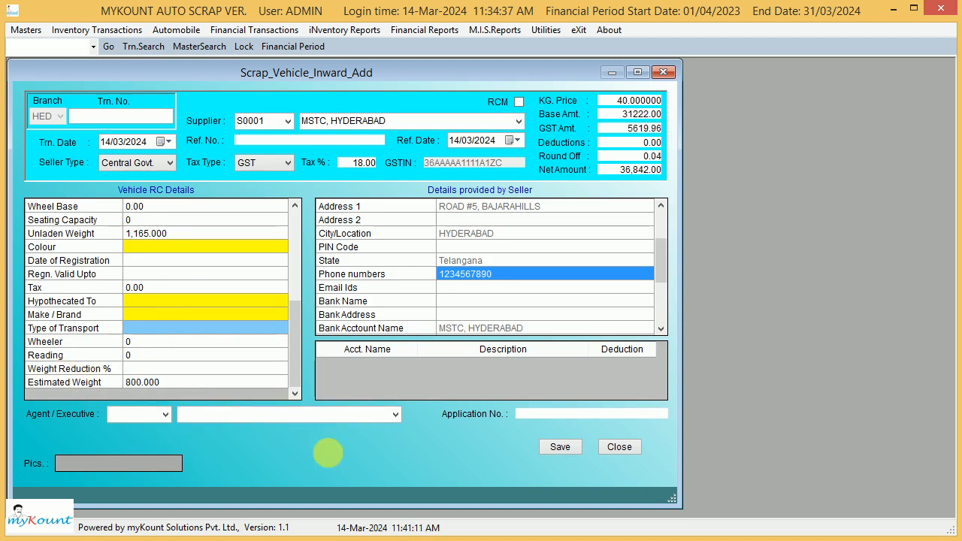
key(Return)
click(185, 384)
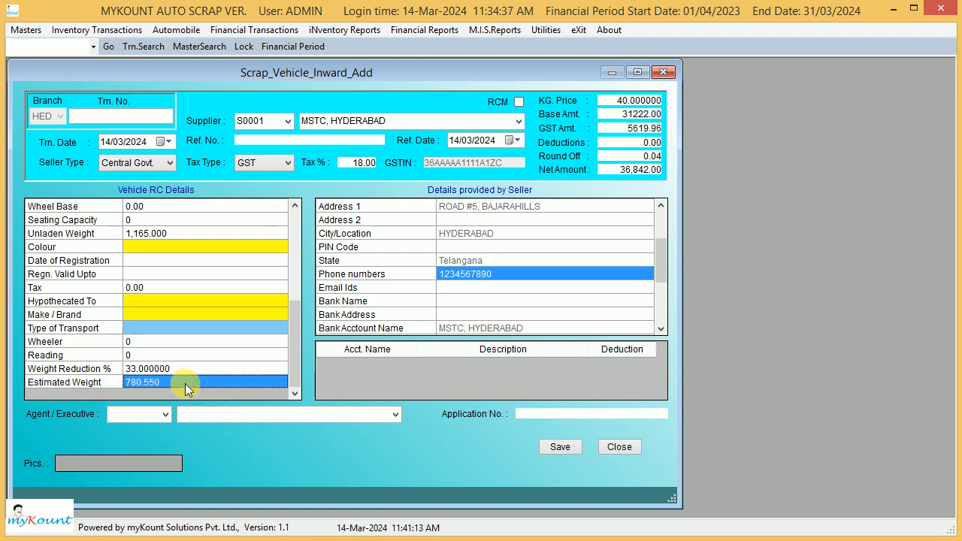
text(8)
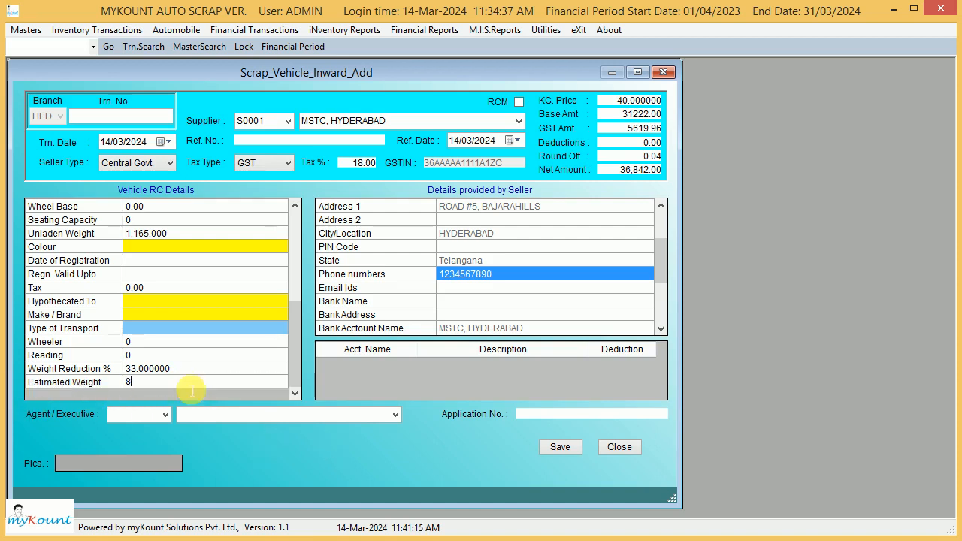
text(00)
key(Return)
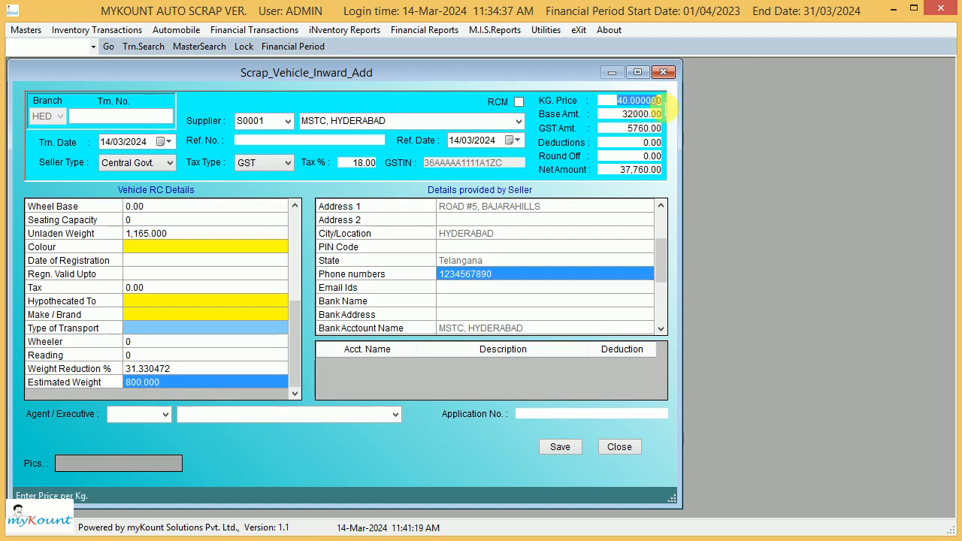
- Review the KG price, base amount, tax percentage, GST amount and net amount of the entry
mouse_move(656, 101)
mouse_down()
mouse_move(611, 112)
mouse_move(662, 117)
mouse_up()
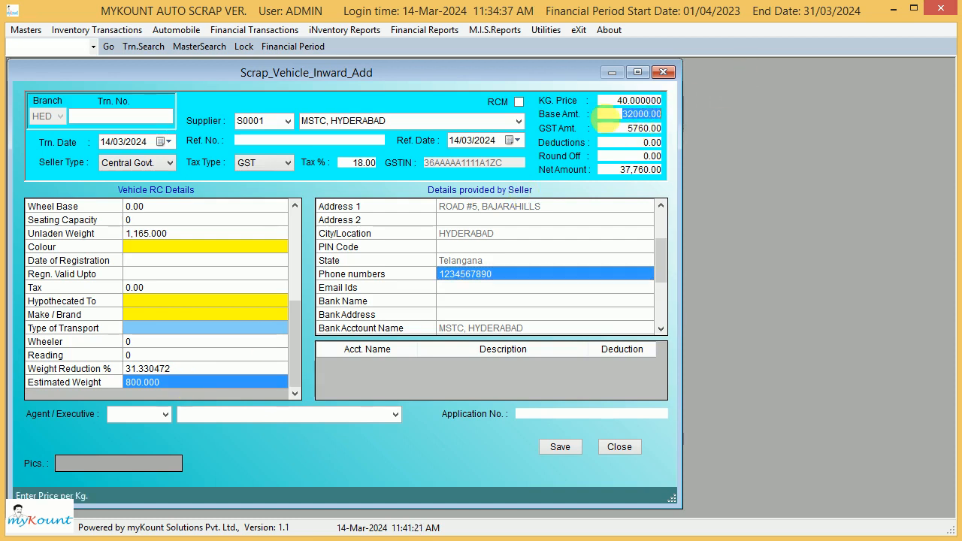
click(359, 172)
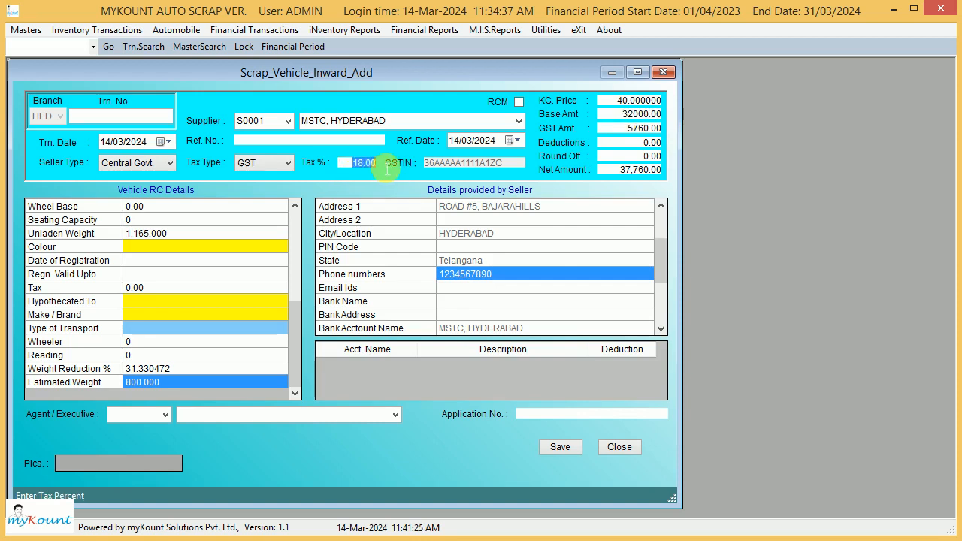
click(648, 129)
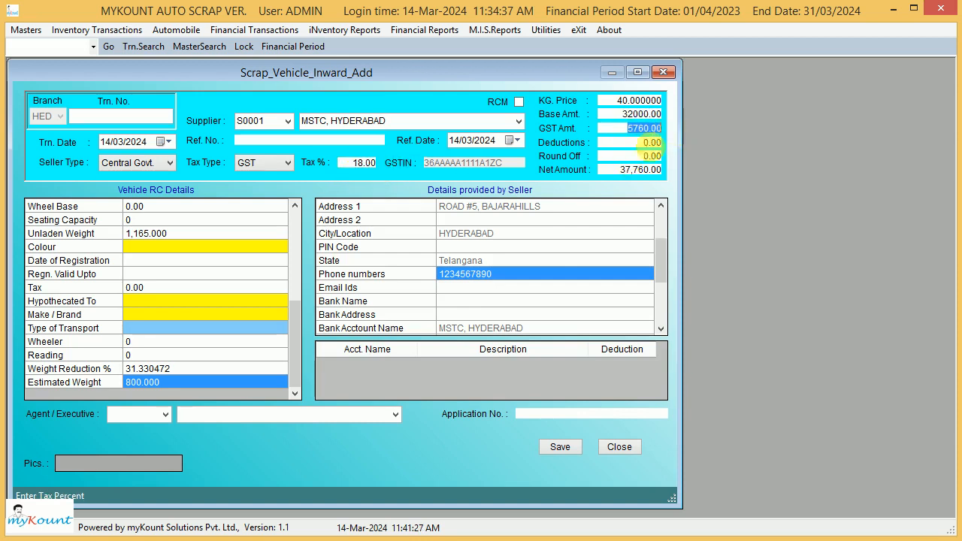
click(637, 171)
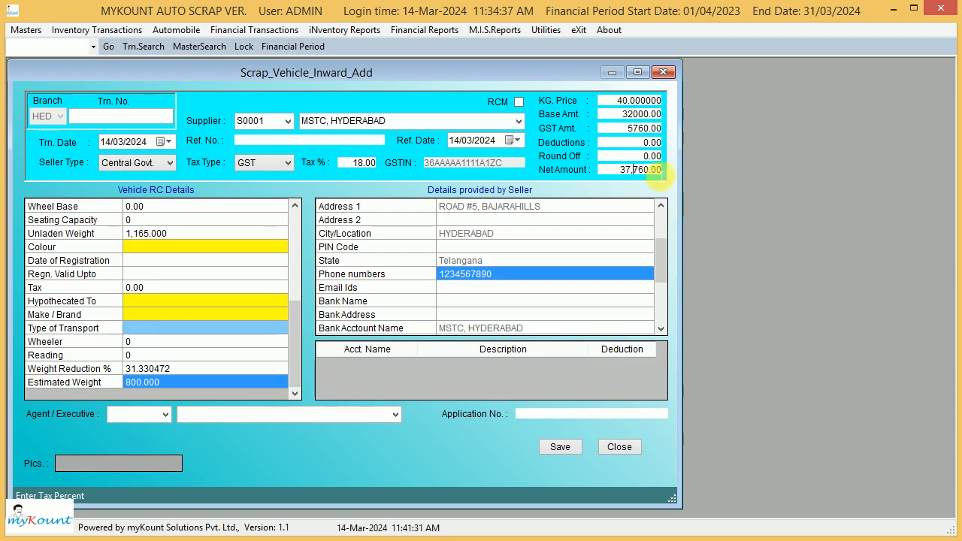
click(630, 129)
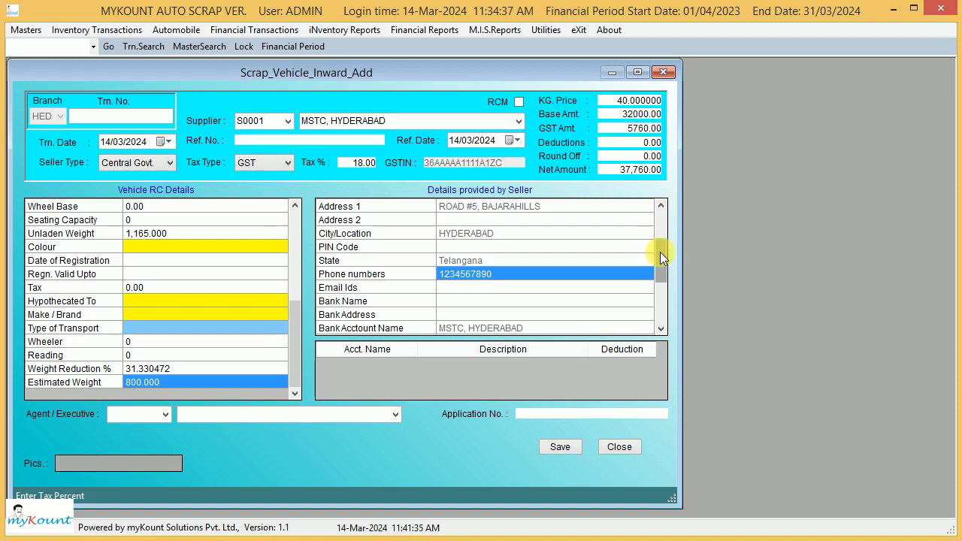
- Enable RCM to check its effect on the base, GST and net amounts, and disable it again
click(519, 103)
key(Tab)
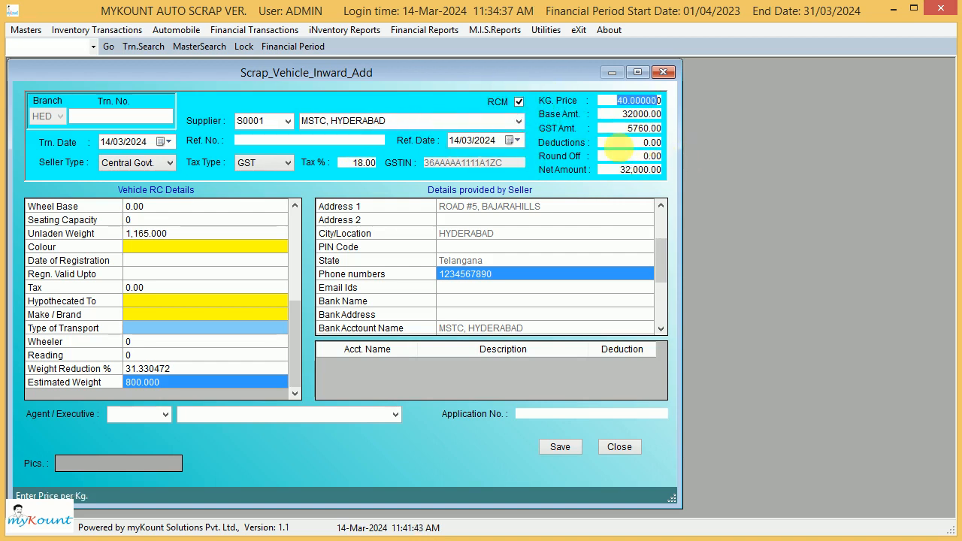
drag(628, 130, 675, 130)
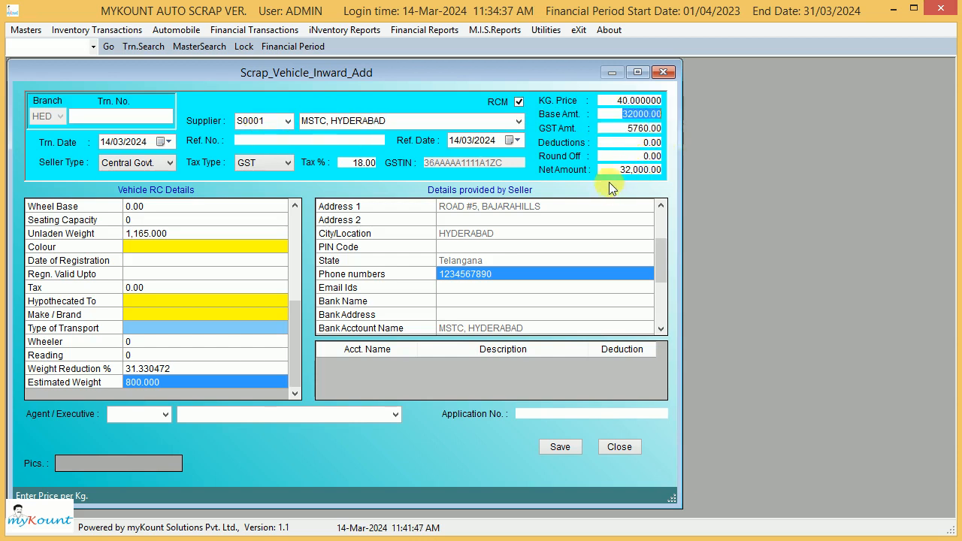
drag(617, 171, 687, 181)
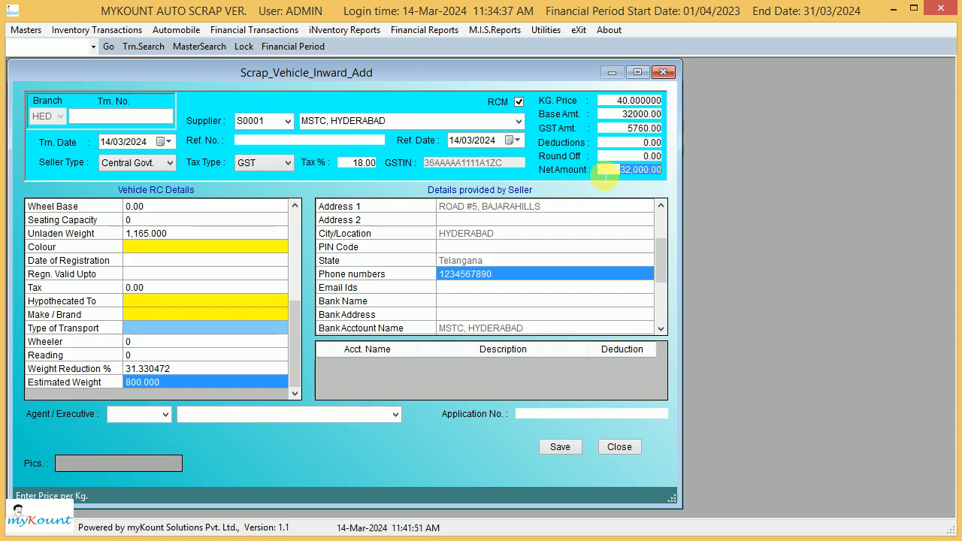
click(519, 102)
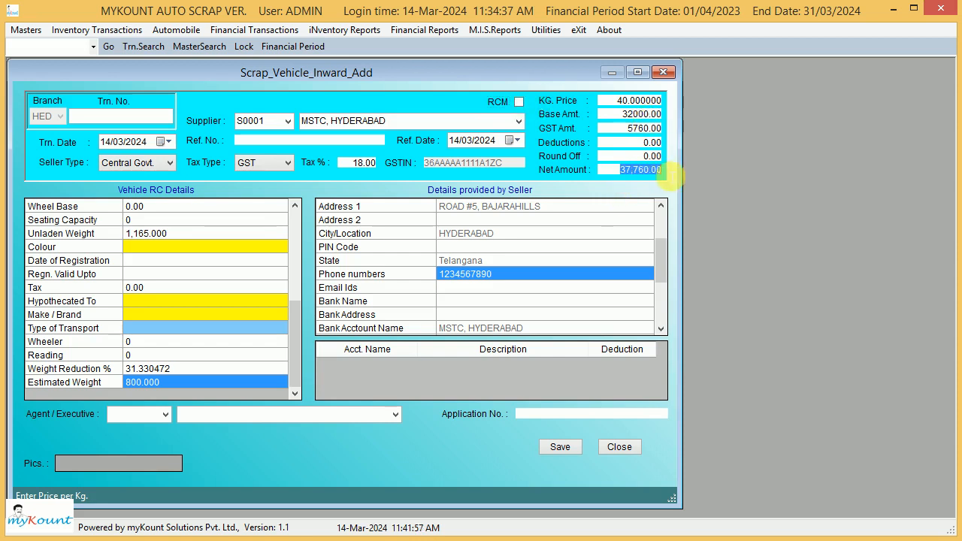
click(654, 170)
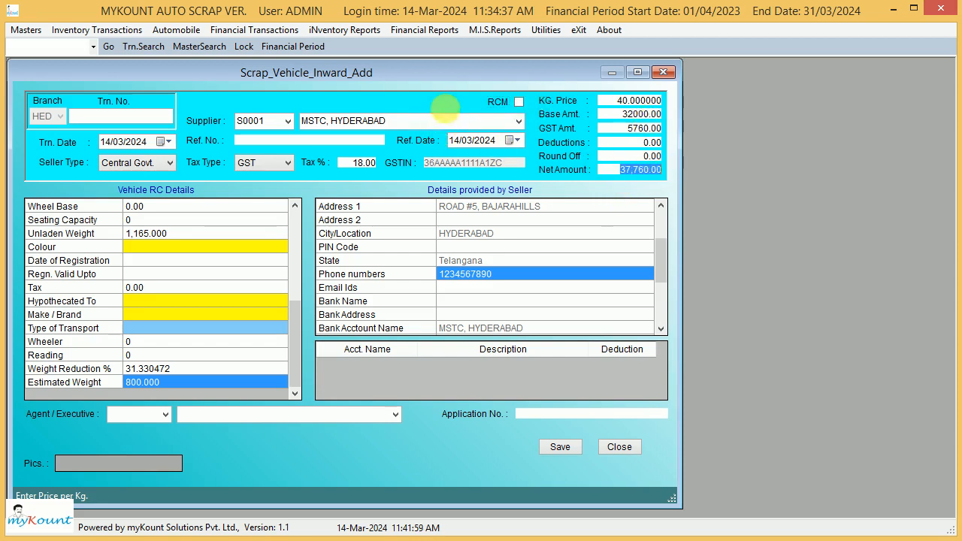
- Add a deduction row for the TCS ON PURCHASES account with an amount of -320
click(419, 370)
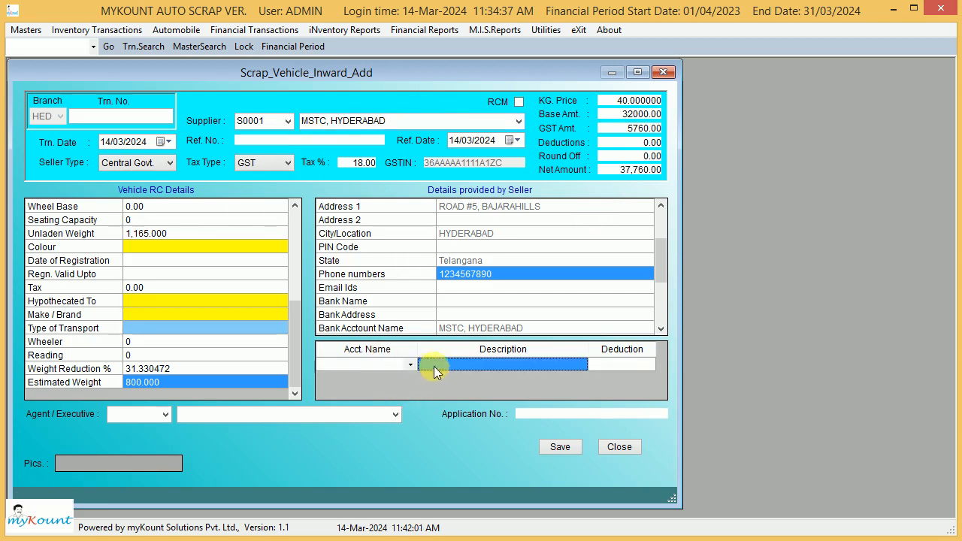
click(377, 365)
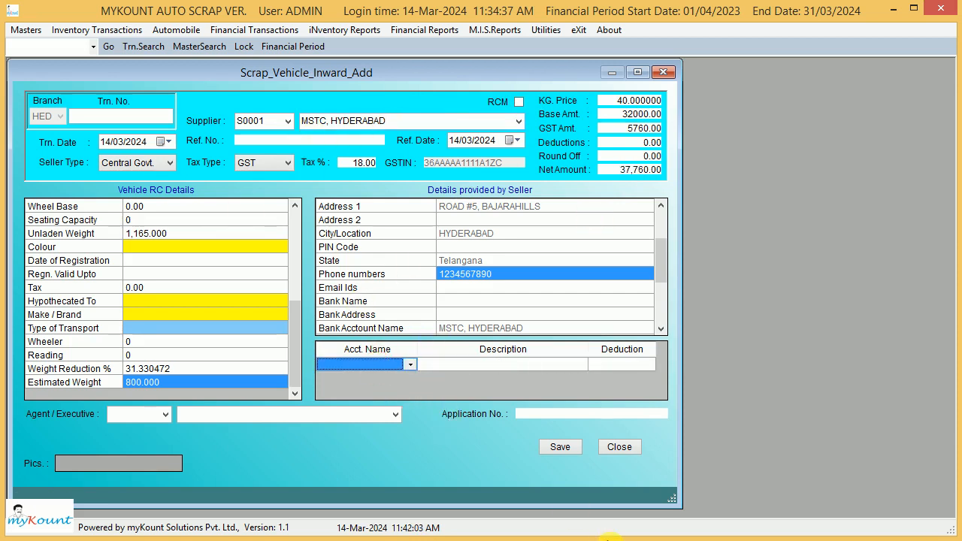
key(F4)
text(t)
key(Tab)
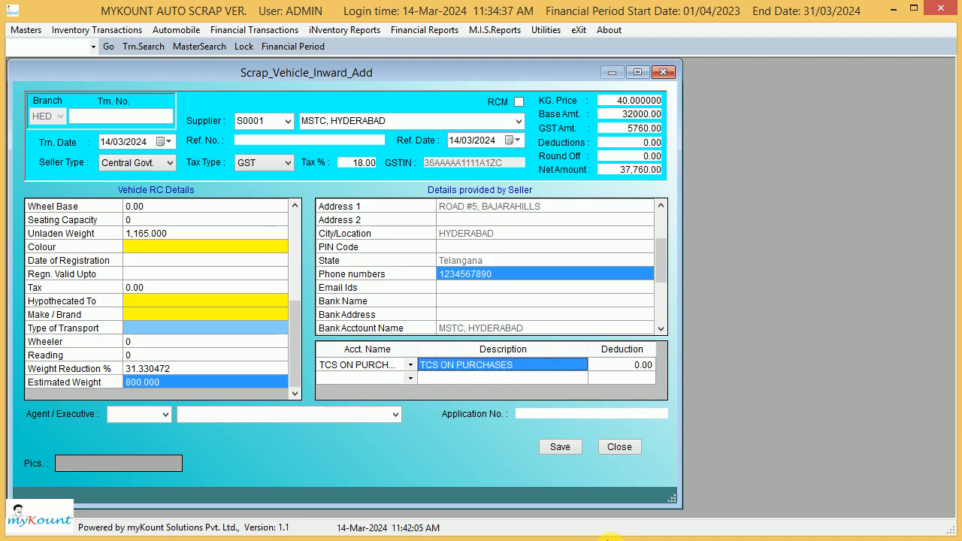
key(Tab)
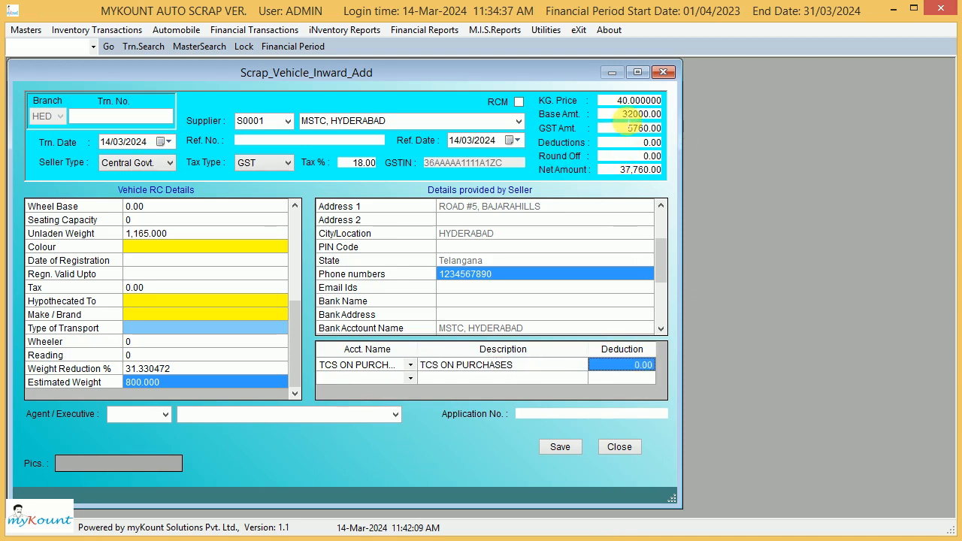
click(659, 115)
click(564, 345)
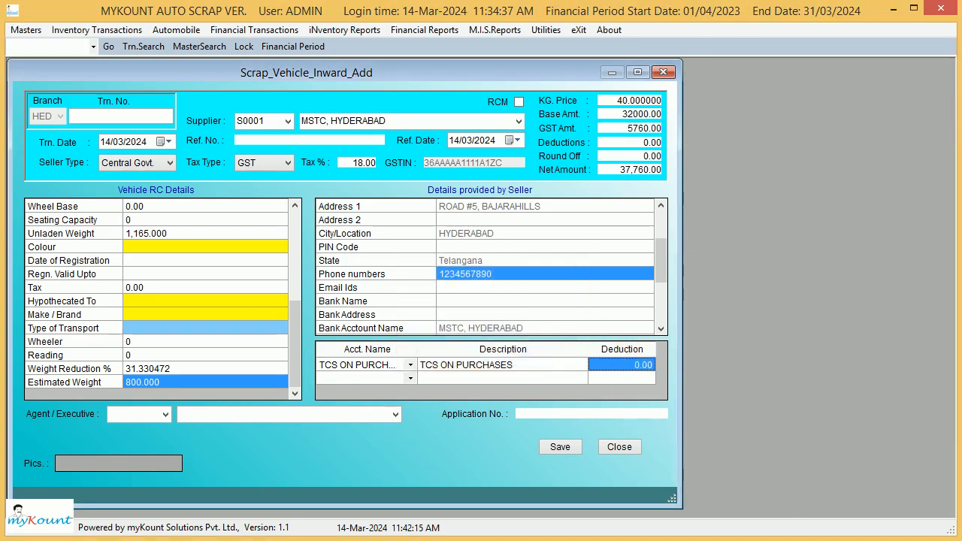
text(320)
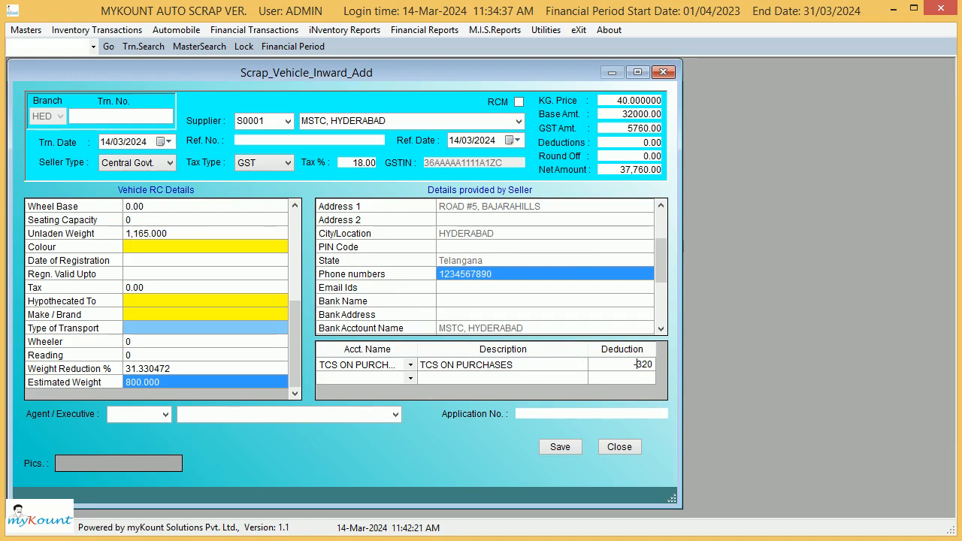
key(Return)
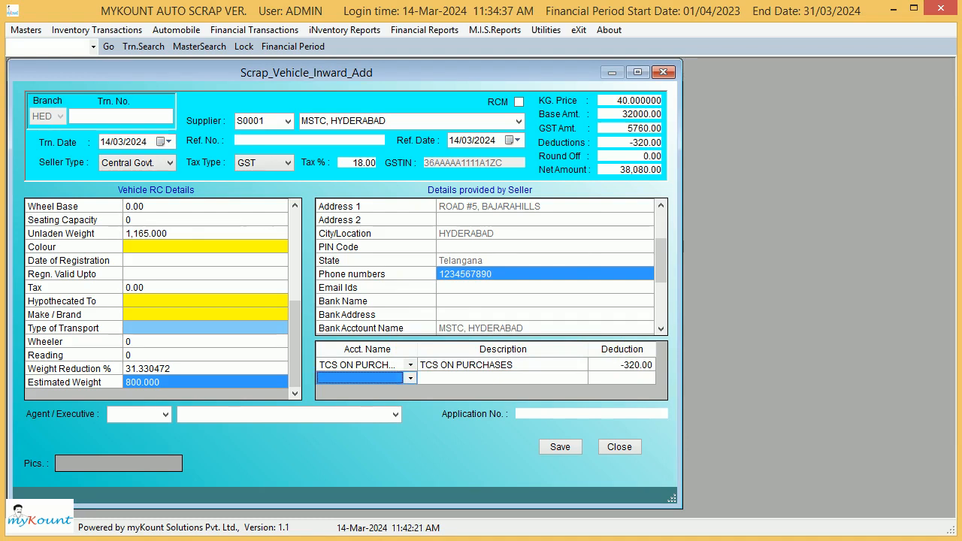
click(629, 365)
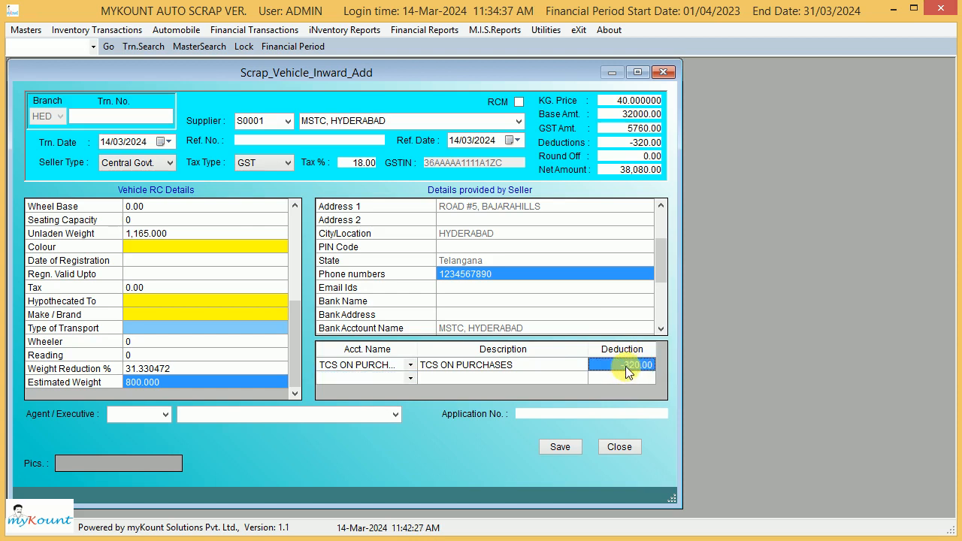
- Change the first deduction row to FINES & PENALITIES AP. GOVT. with an amount of 300 and check the deductions total
click(353, 364)
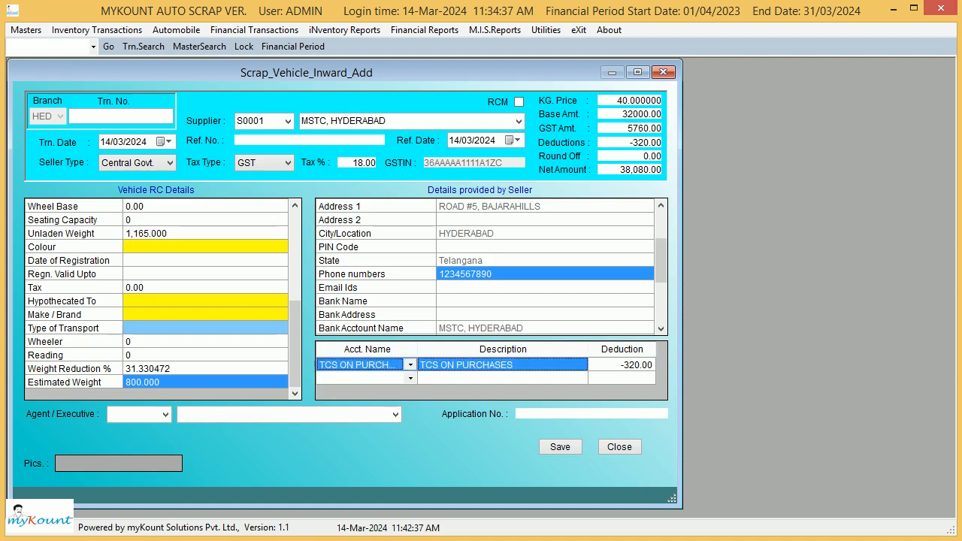
key(f)
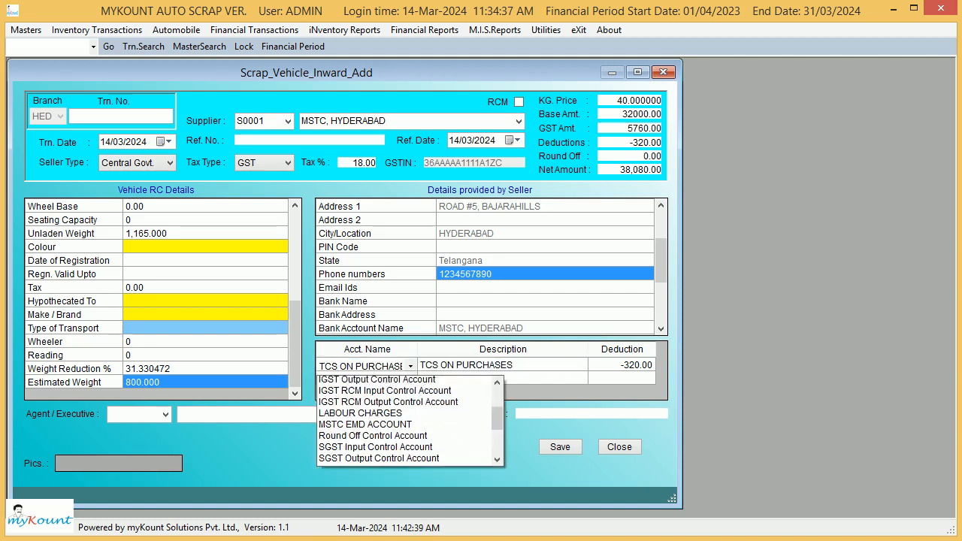
key(Tab)
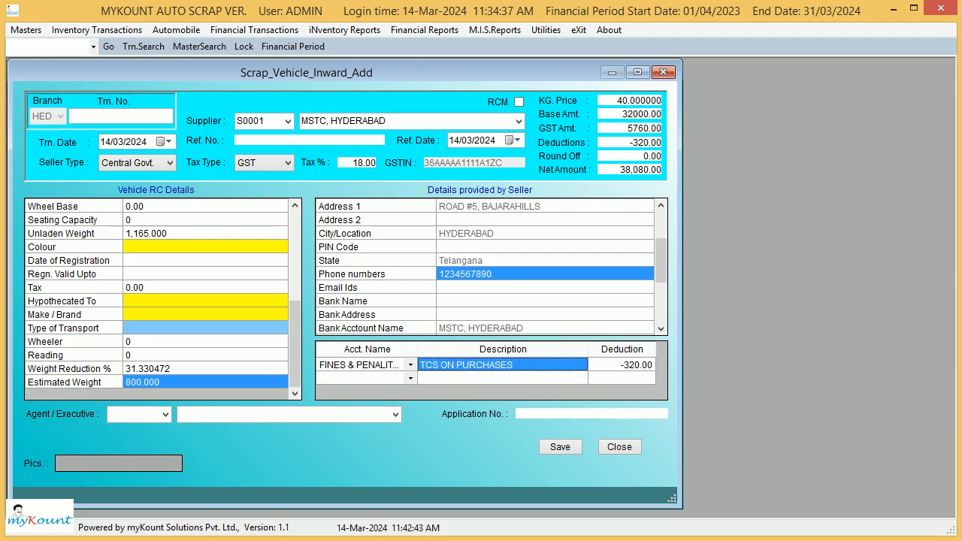
key(BackSpace)
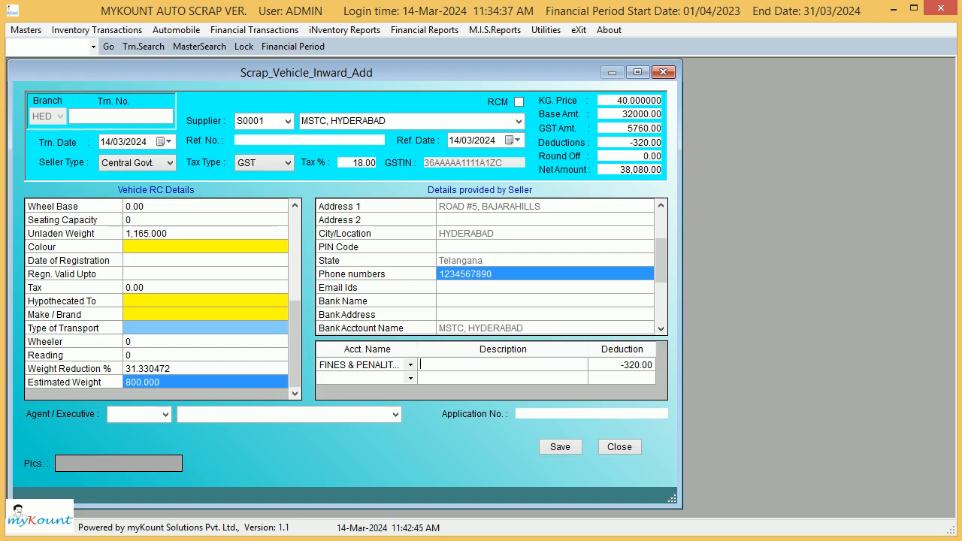
click(360, 365)
click(411, 365)
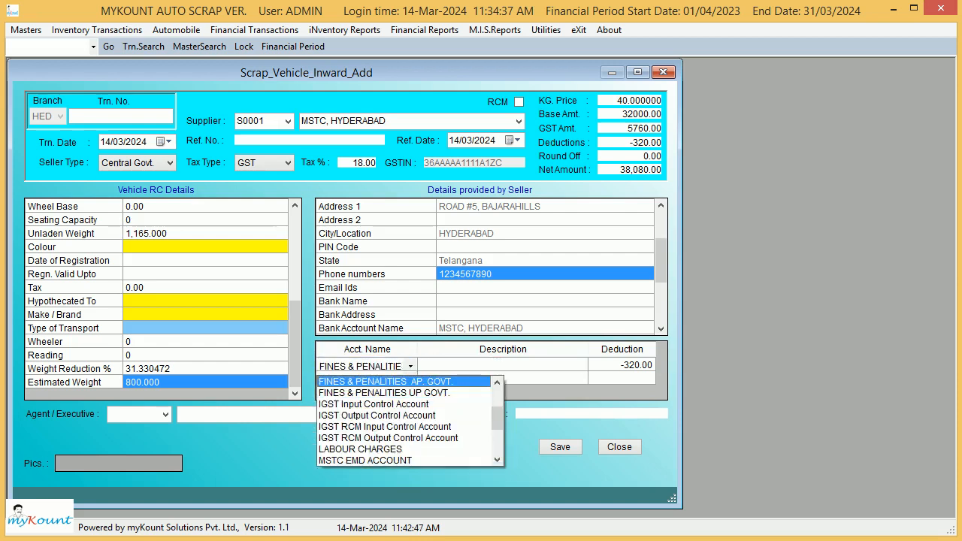
key(Return)
text(30)
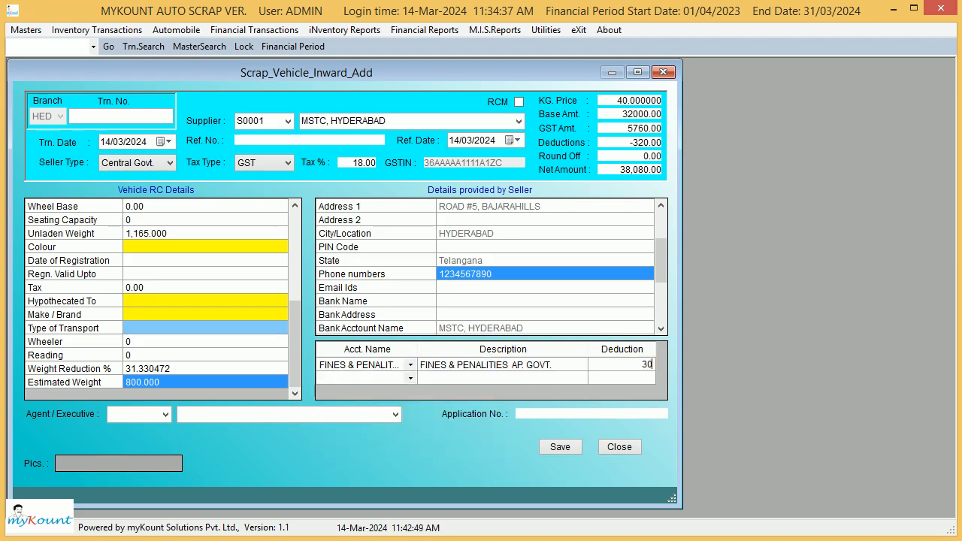
text(0)
key(Return)
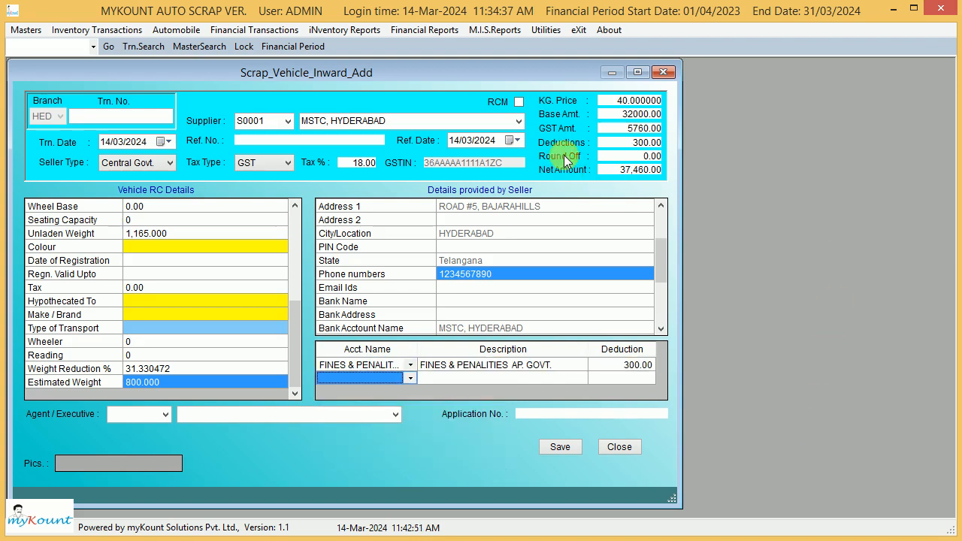
click(640, 143)
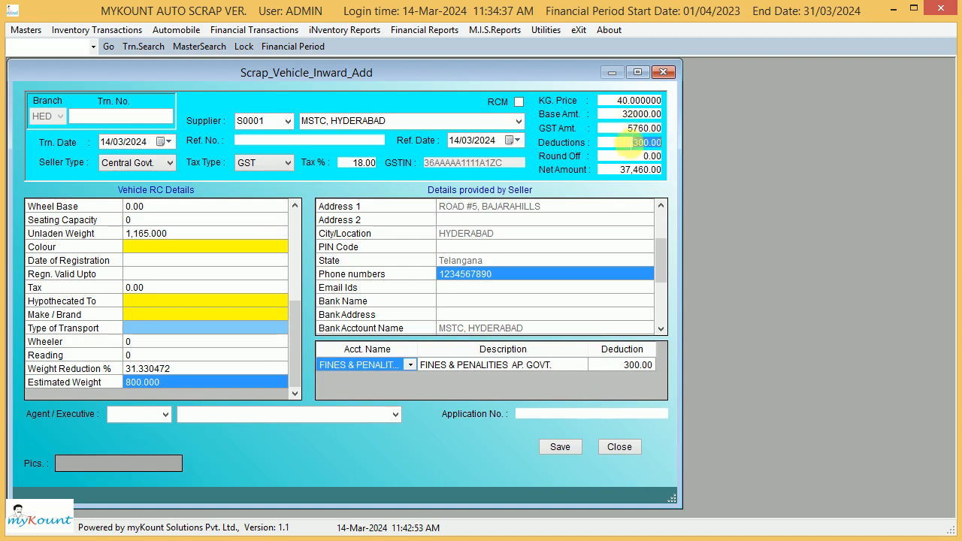
click(622, 365)
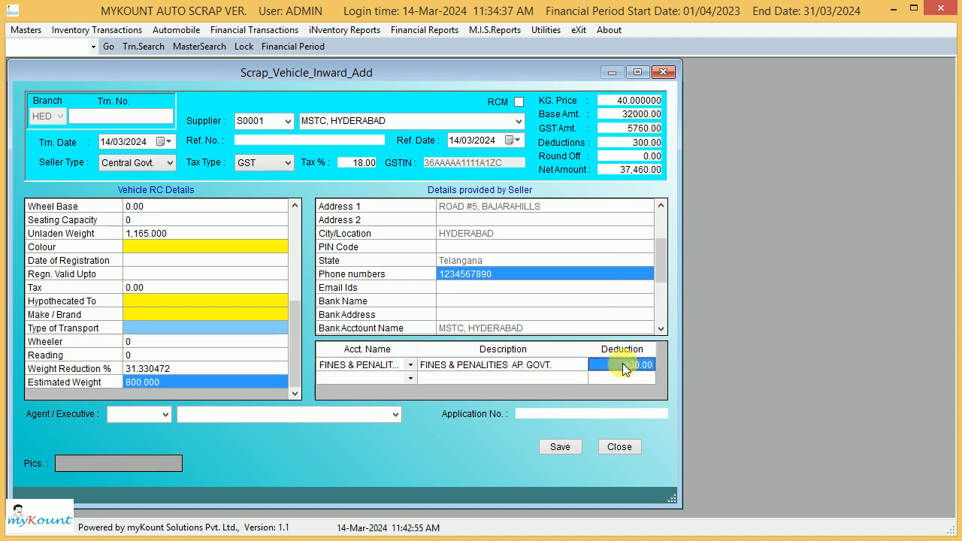
- Add a second deduction row for FINES & PENALITIES AP. GOVT. with an amount of 200
click(365, 377)
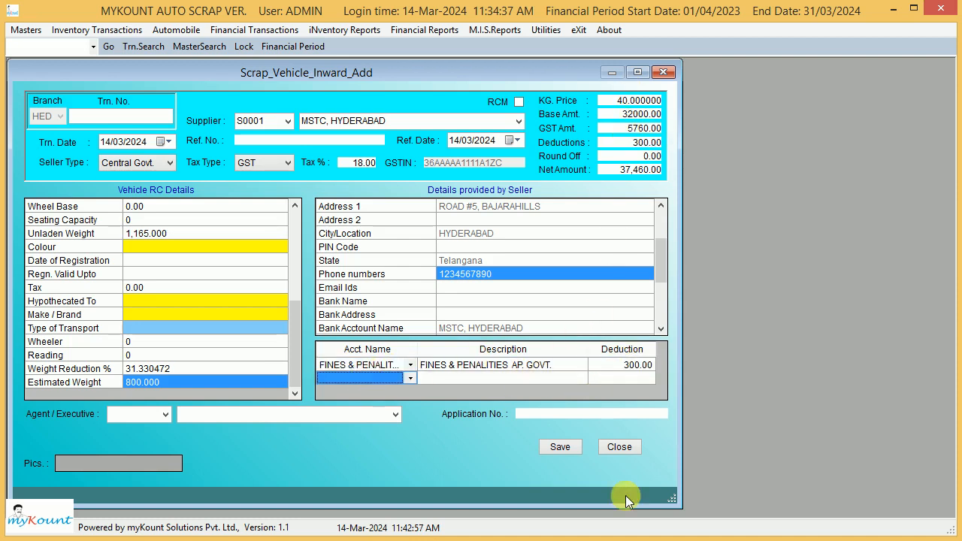
text(f)
key(Tab)
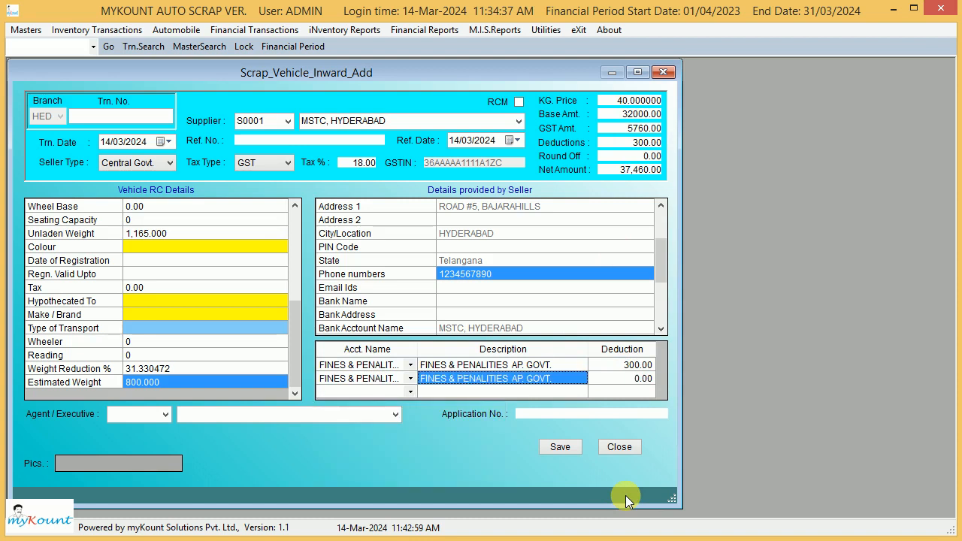
key(Left)
text(f)
key(Down)
key(Tab)
key(Tab)
text(200)
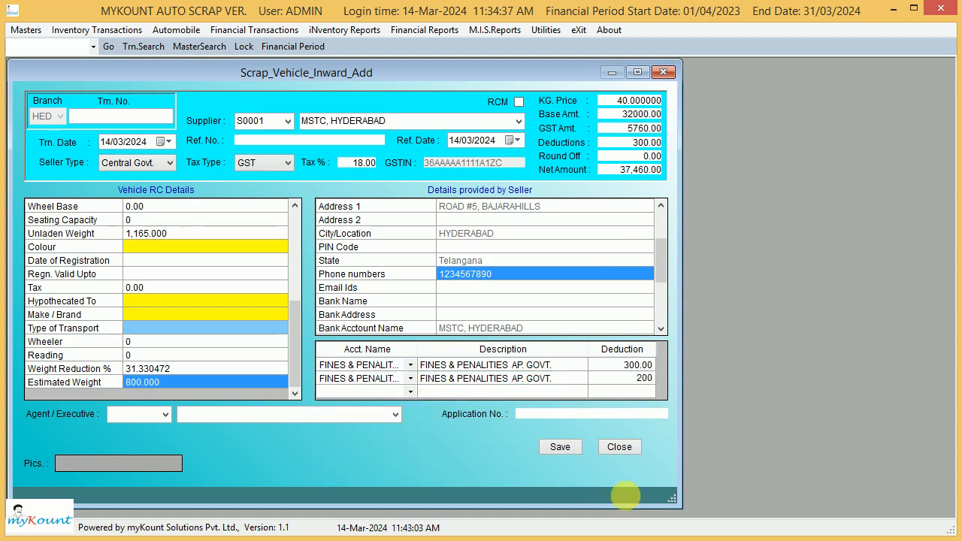
key(Tab)
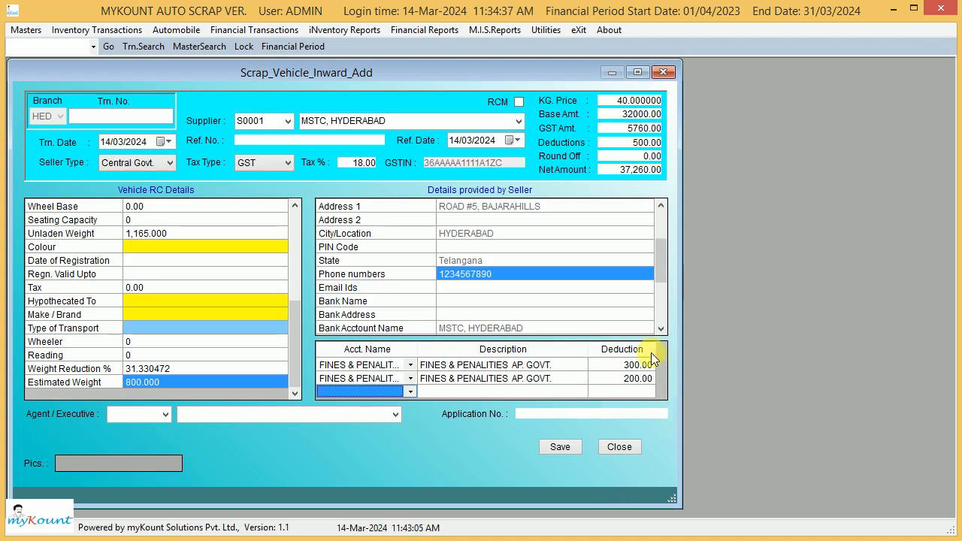
- Check the amounts of both FINES & PENALITIES AP. GOVT. rows against the deductions total
click(630, 377)
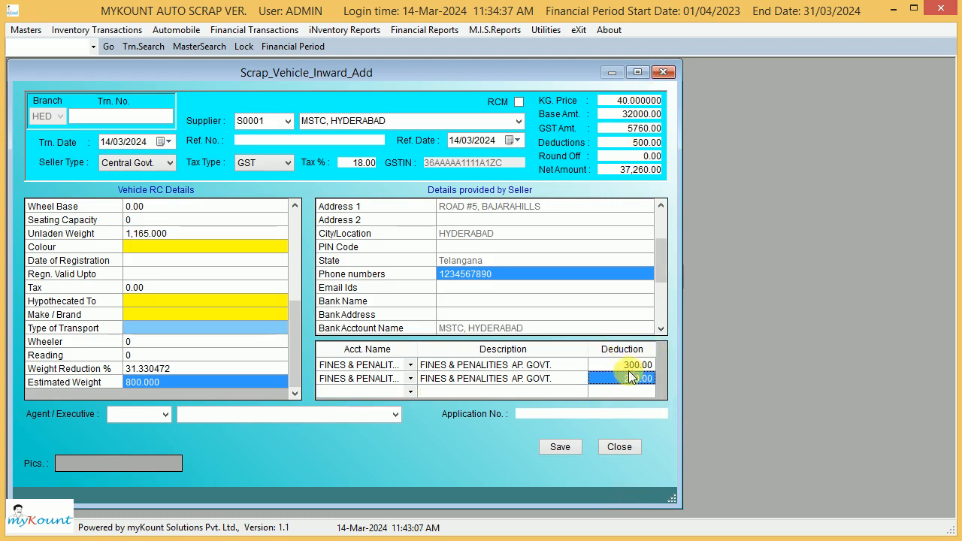
click(633, 364)
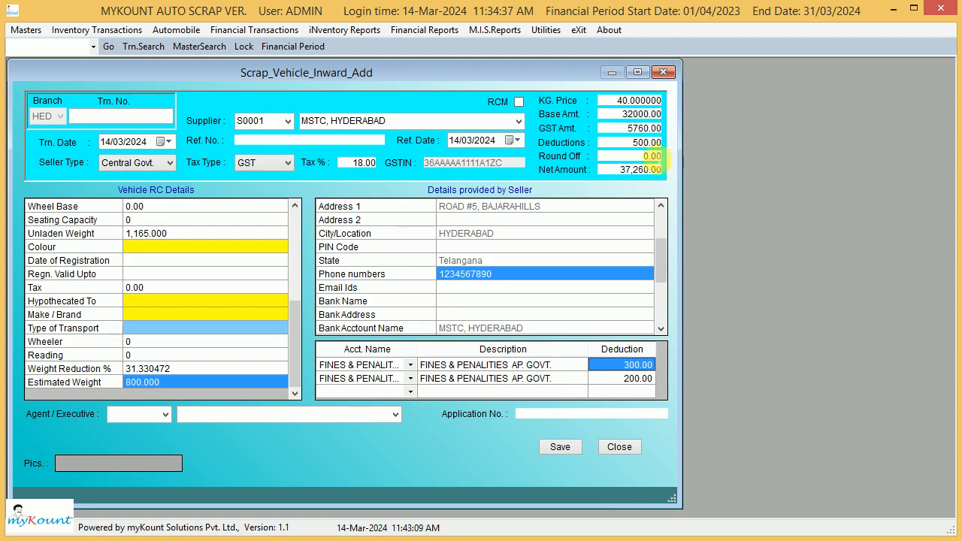
click(648, 143)
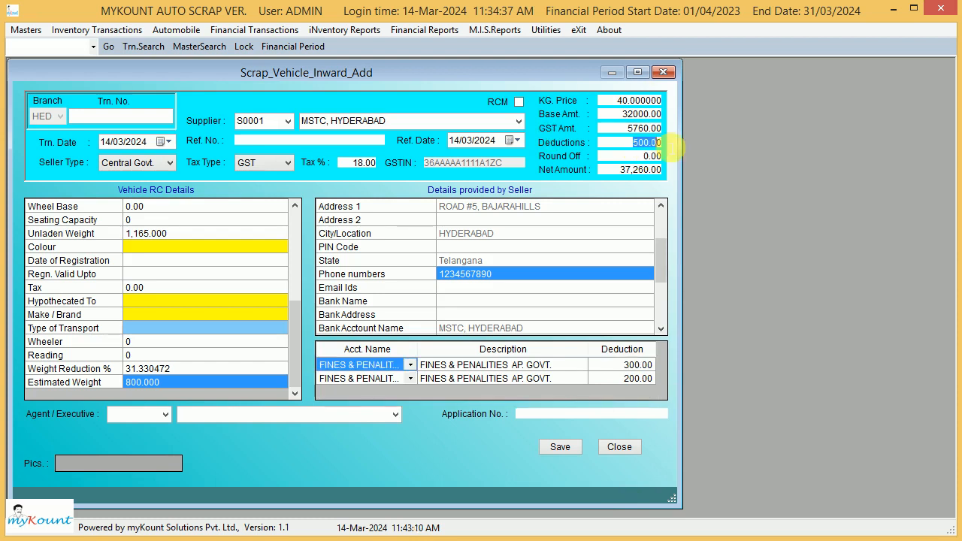
- Change the first deduction row to the TCS ON PURCHASES account with an amount of -100
click(631, 365)
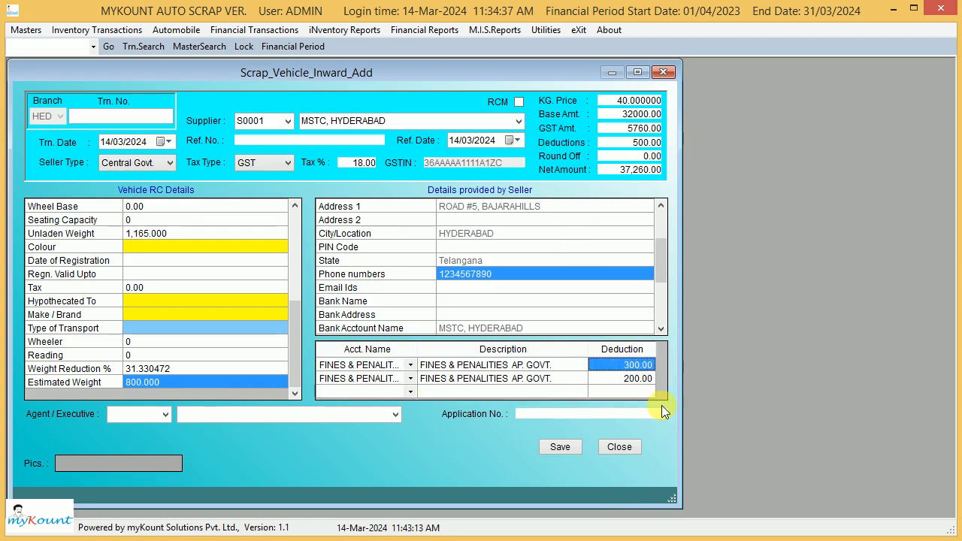
text(-11)
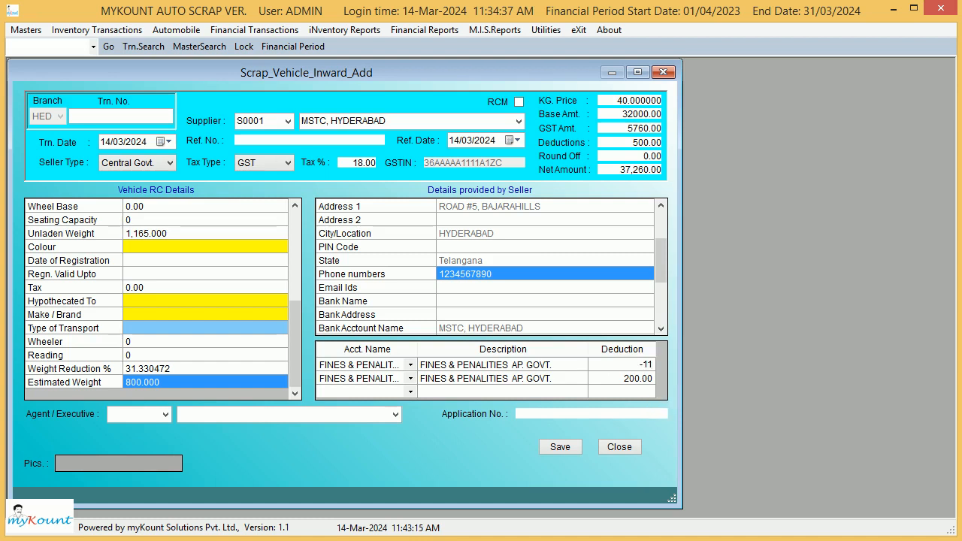
text(00)
key(Tab)
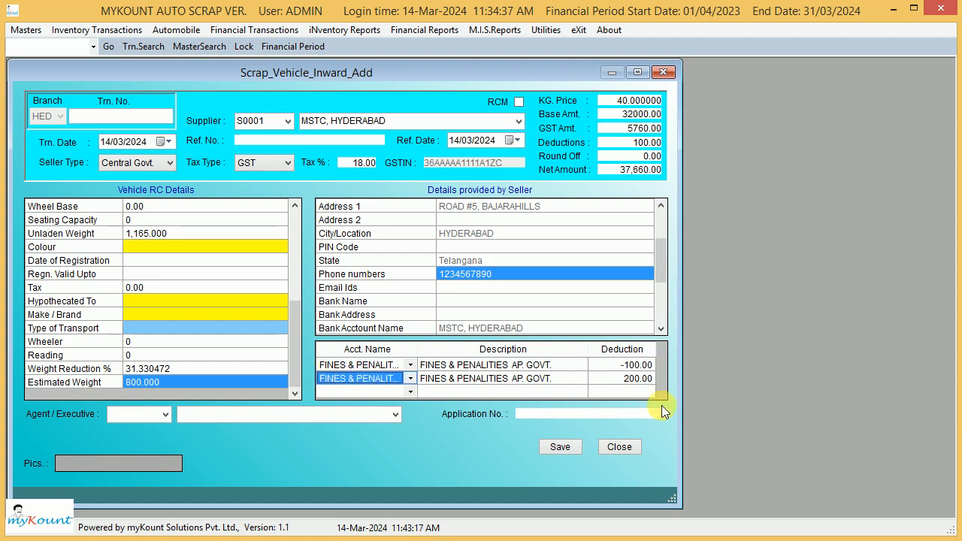
key(Up)
key(t)
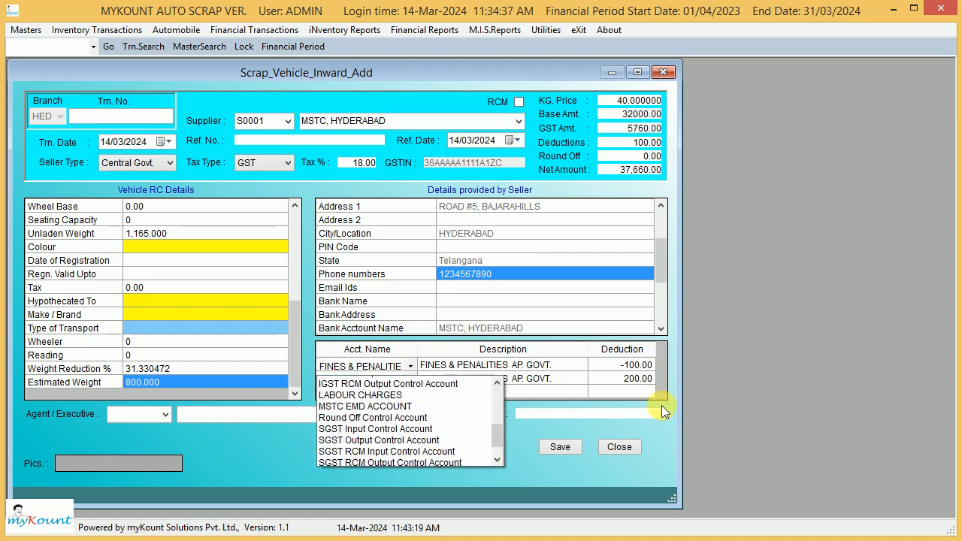
key(Tab)
key(Tab)
key(Tab)
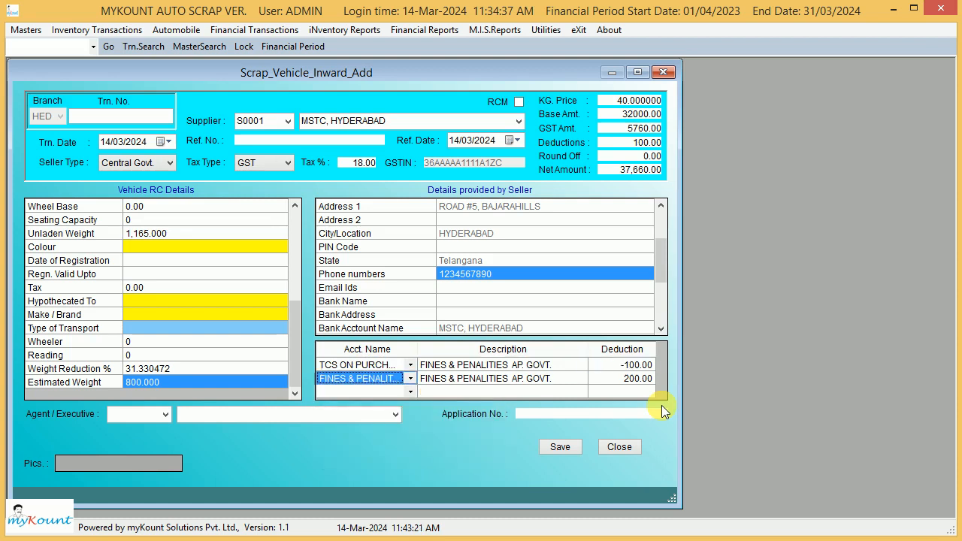
key(Up)
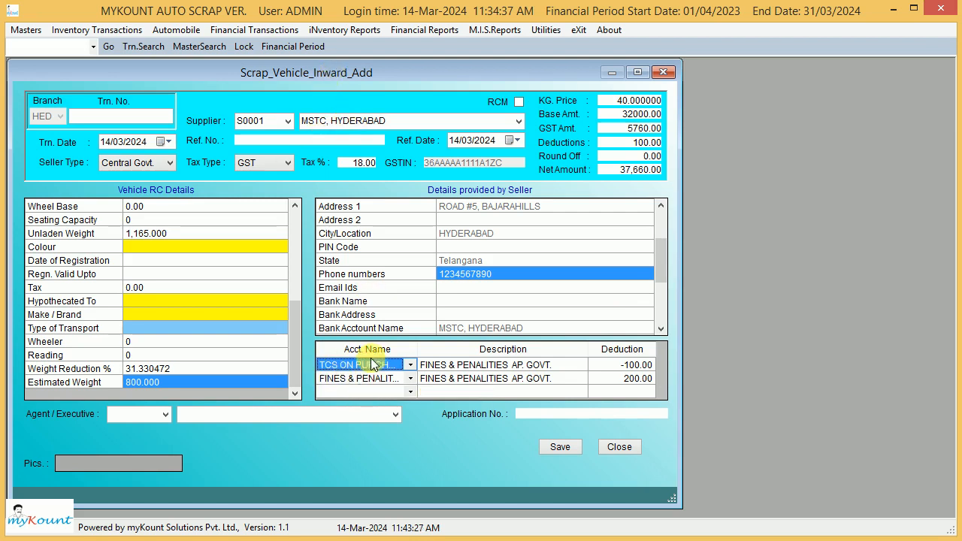
- Delete the TCS ON PURCHASES row and the remaining FINES & PENALITIES AP. GOVT. row from the deductions
right_click(329, 364)
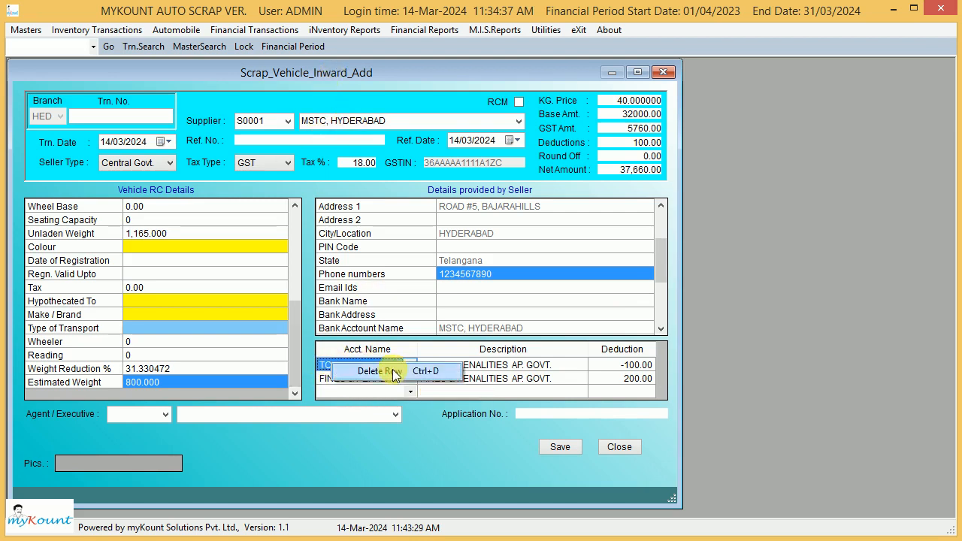
click(392, 372)
click(483, 346)
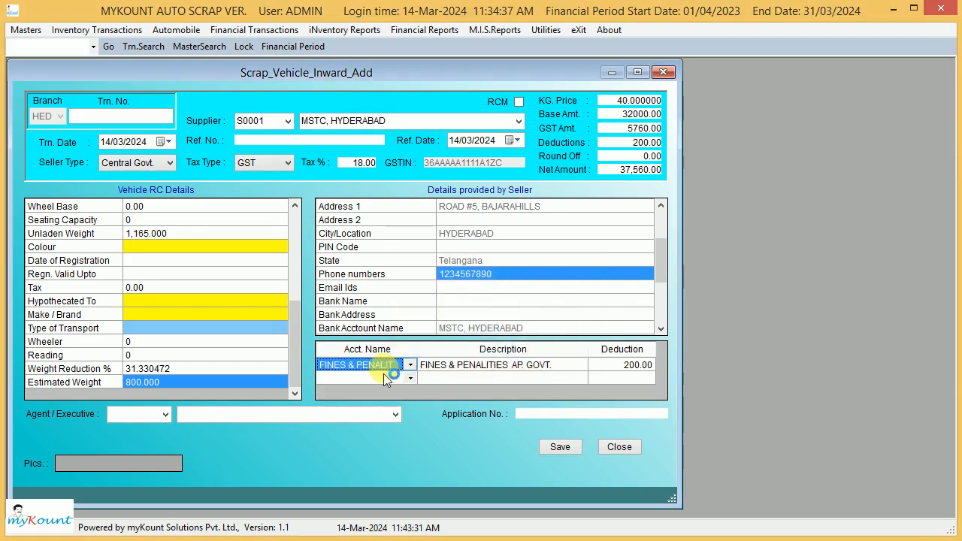
right_click(383, 370)
click(452, 379)
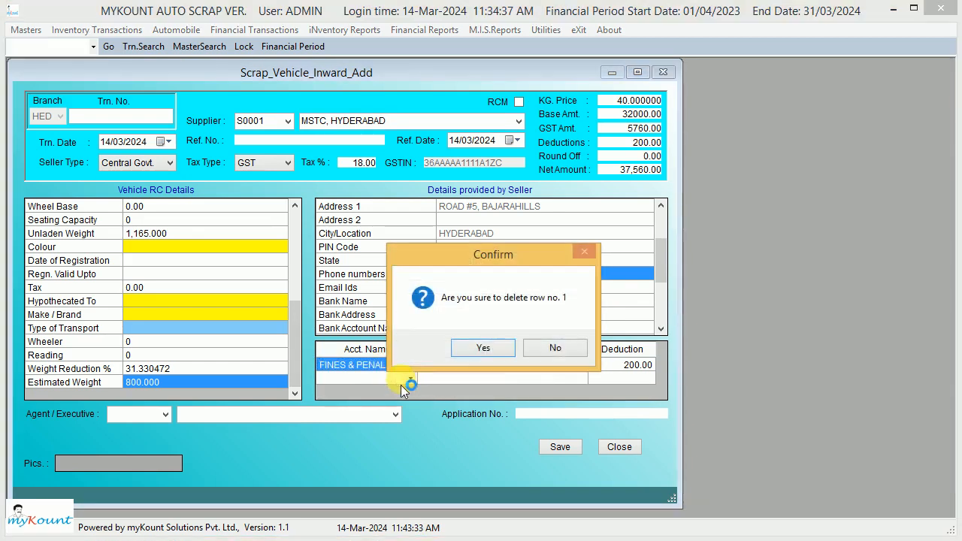
click(481, 356)
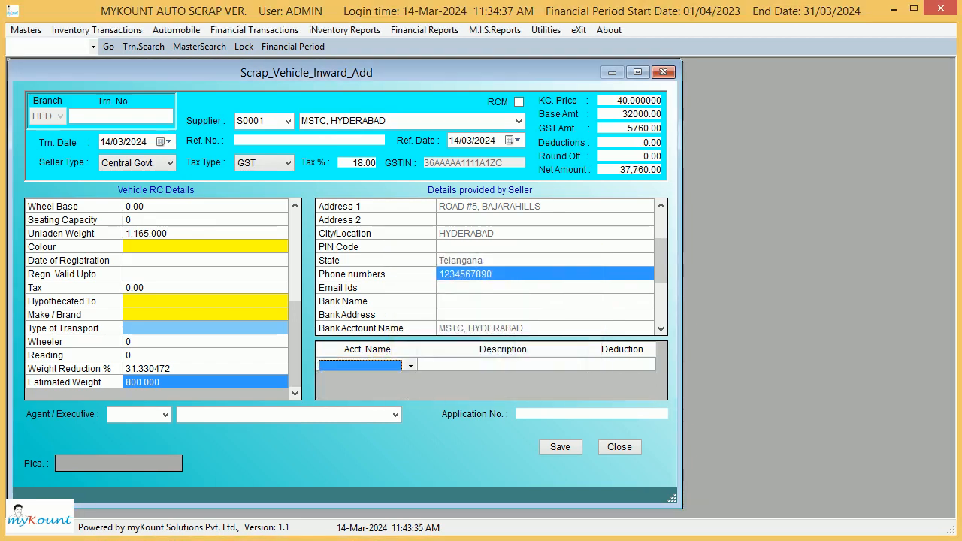
- Add a deduction row for the MSTC EMD ACCOUNT with an amount of 10,000
key(m)
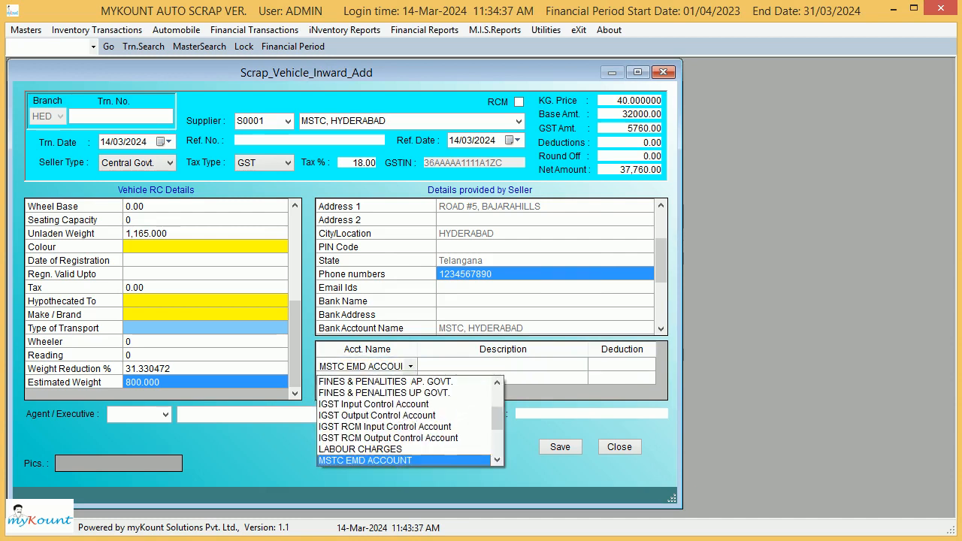
key(Return)
key(Return)
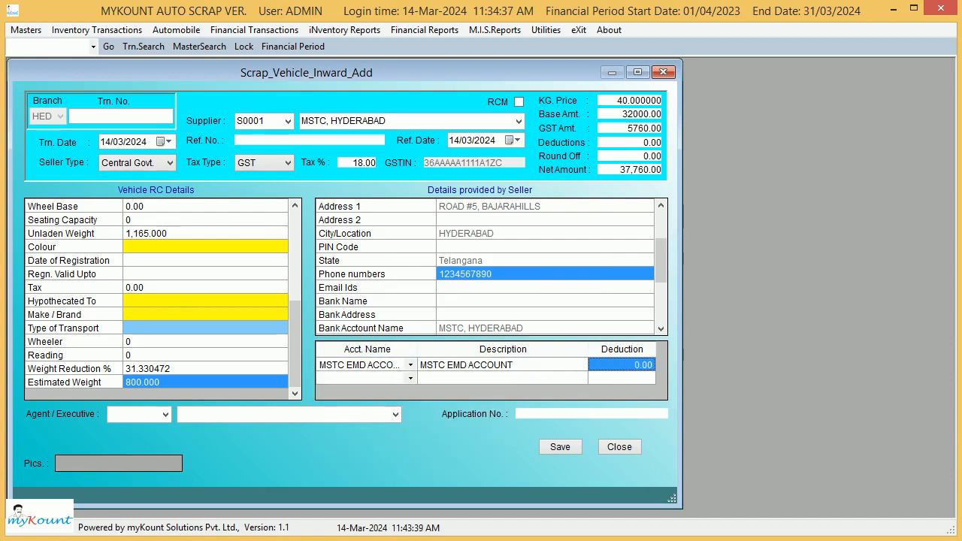
key(alt+Tab)
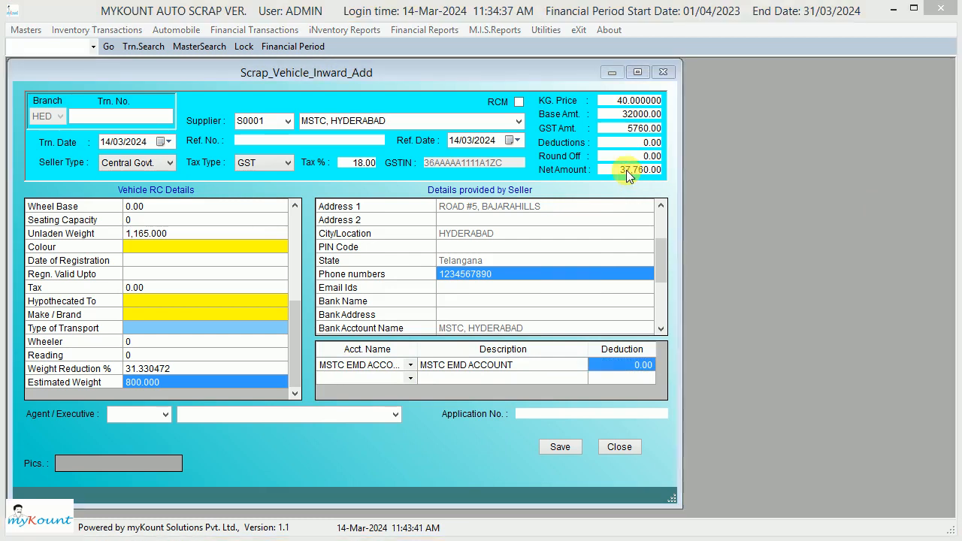
click(626, 170)
click(539, 341)
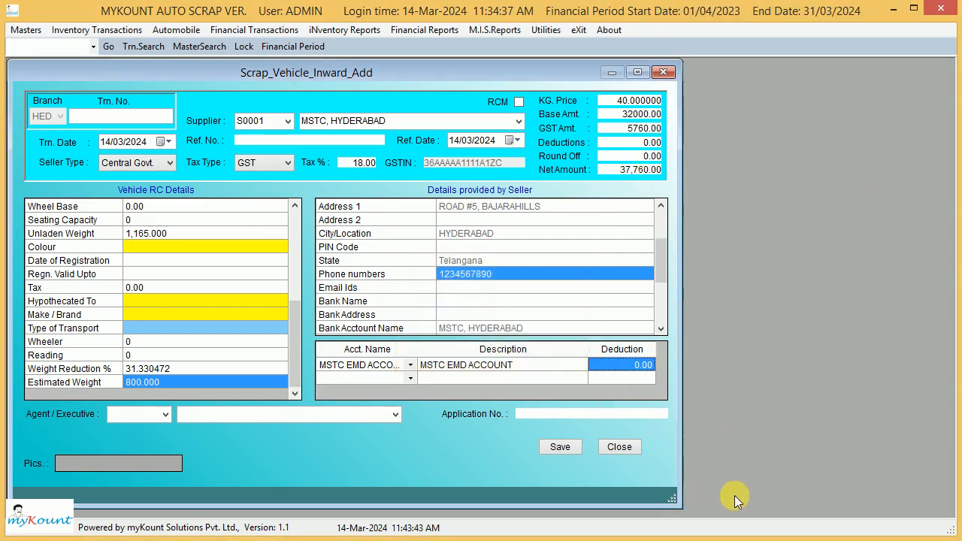
text(10,0)
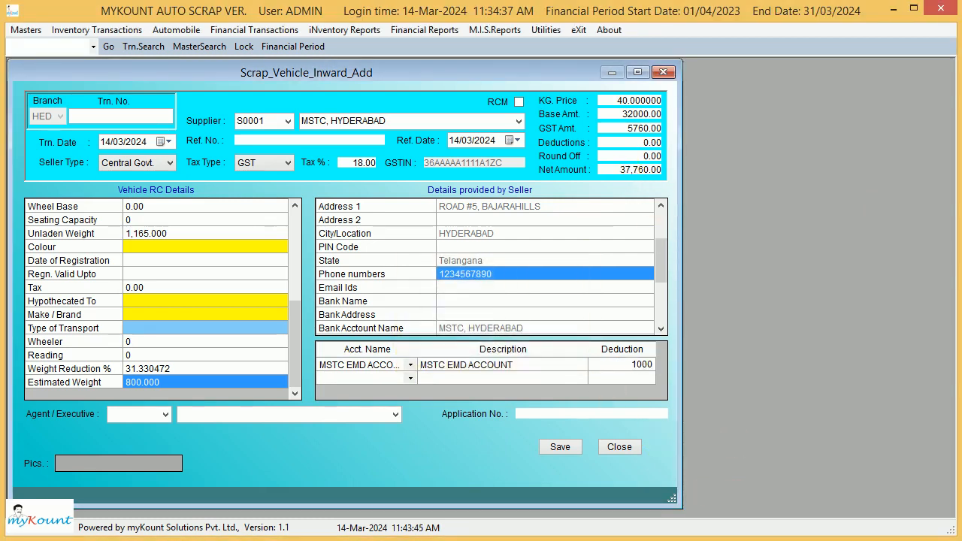
text(00)
key(Tab)
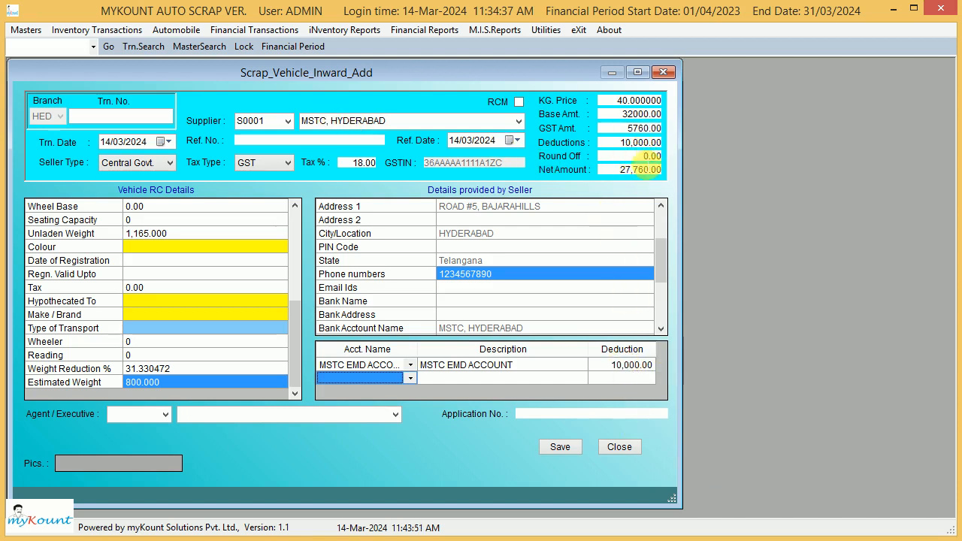
- Review the net amount together with the account, description and amount of the MSTC EMD ACCOUNT deduction
click(621, 170)
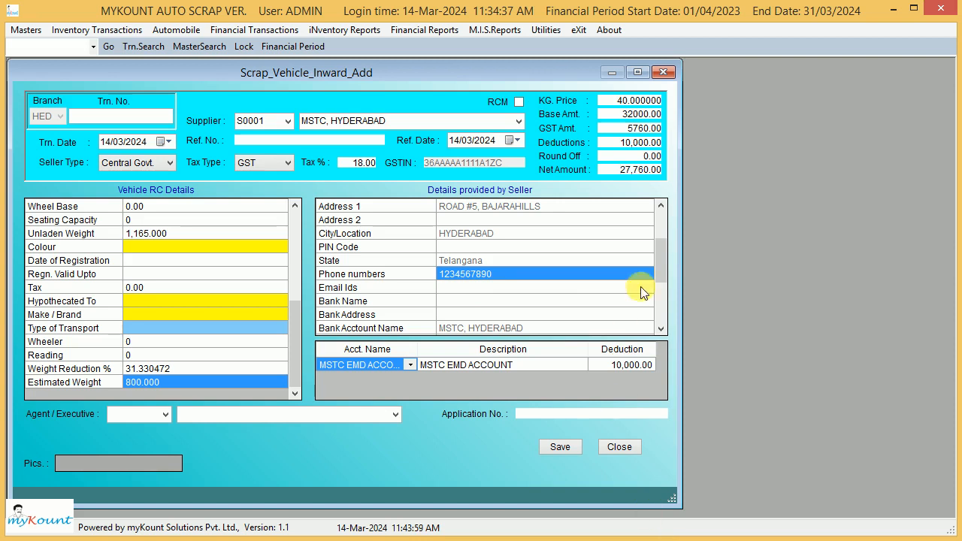
click(529, 366)
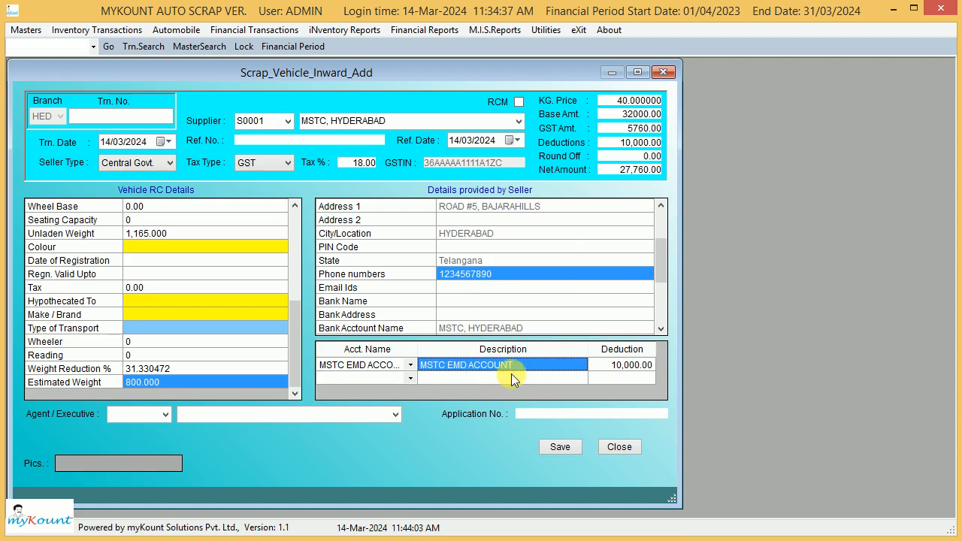
click(635, 366)
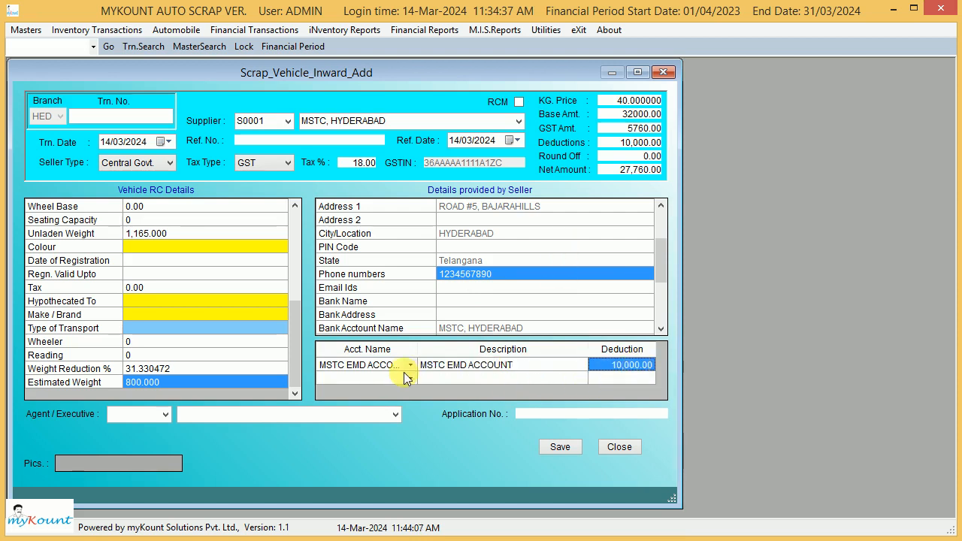
click(383, 366)
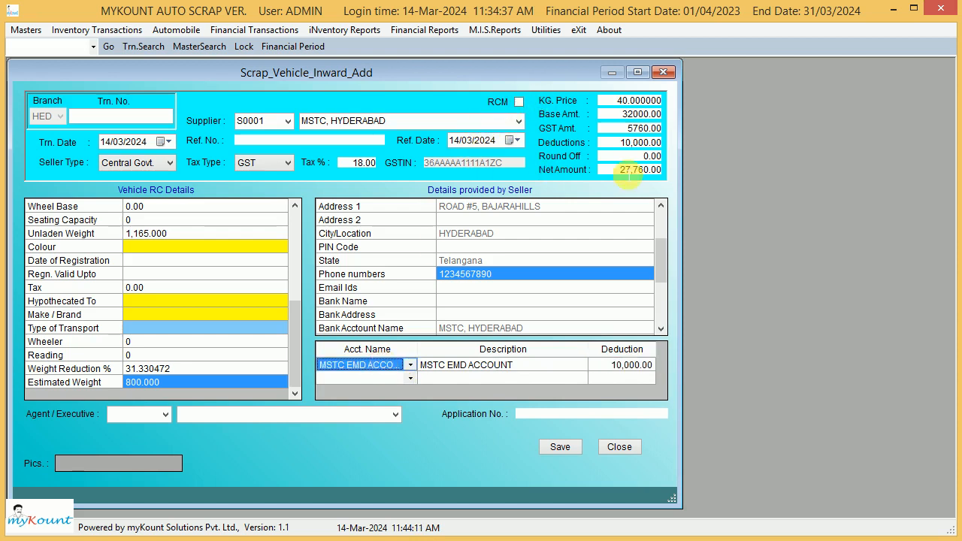
- Switch RCM on and off to compare the net amount, keep the tax type GST, and leave RCM enabled
click(518, 102)
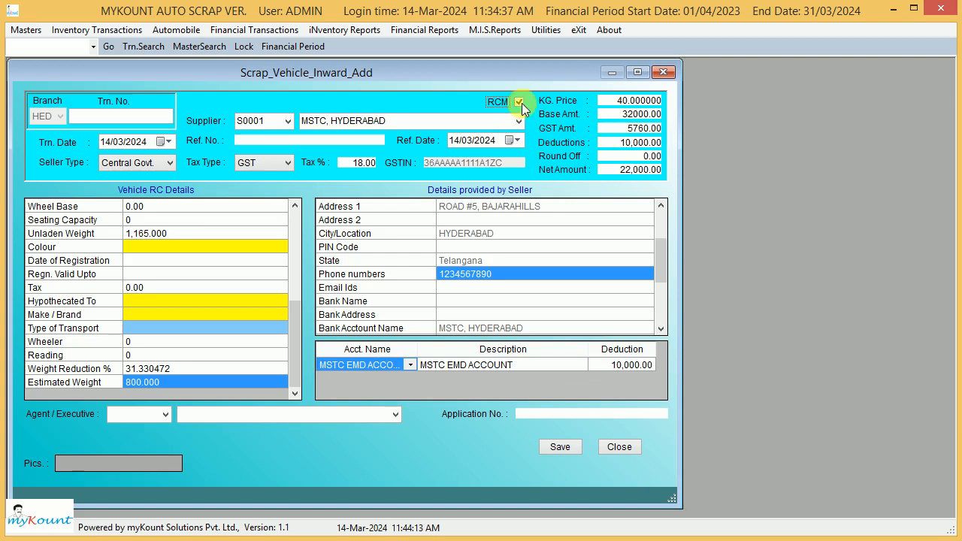
click(281, 163)
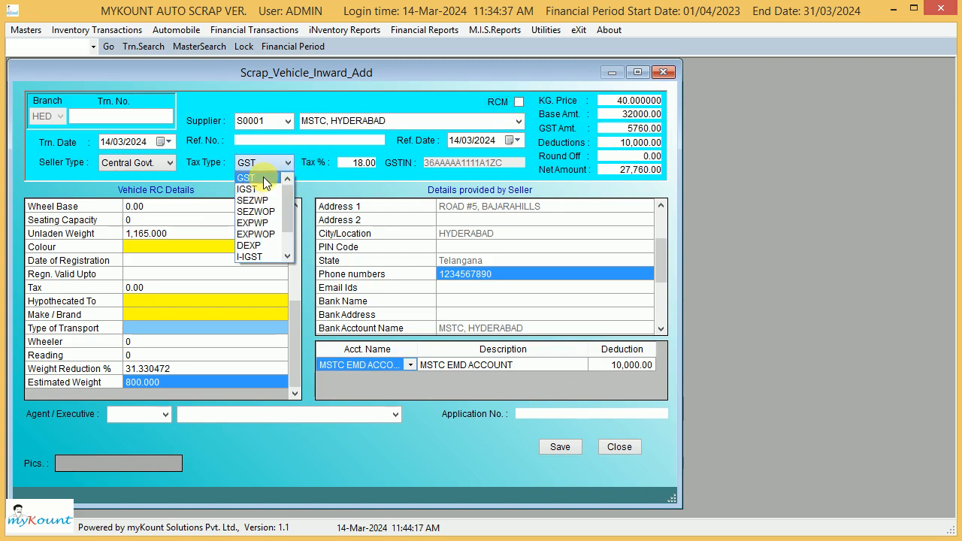
click(263, 177)
click(518, 102)
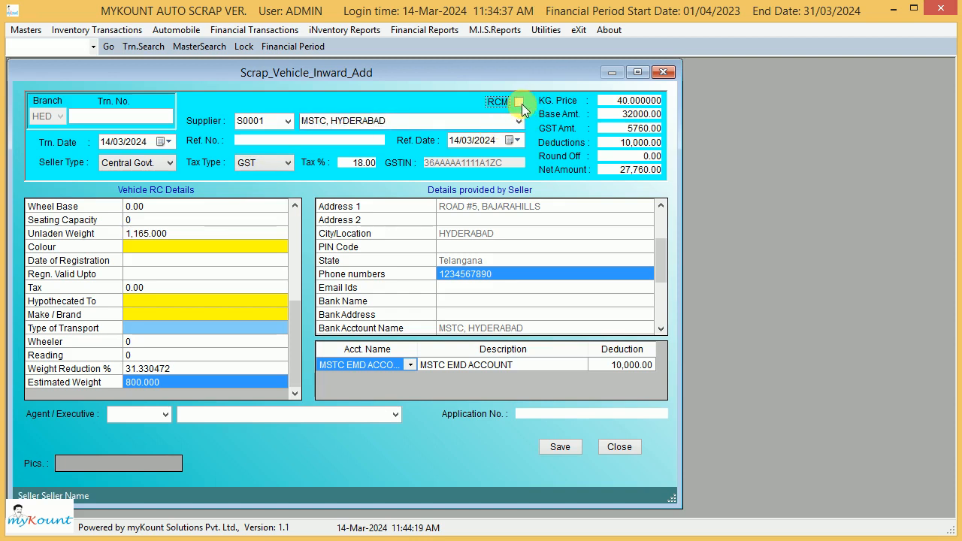
- Look through the seller details down to Remarks and close the vehicle inward entry without saving
click(75, 314)
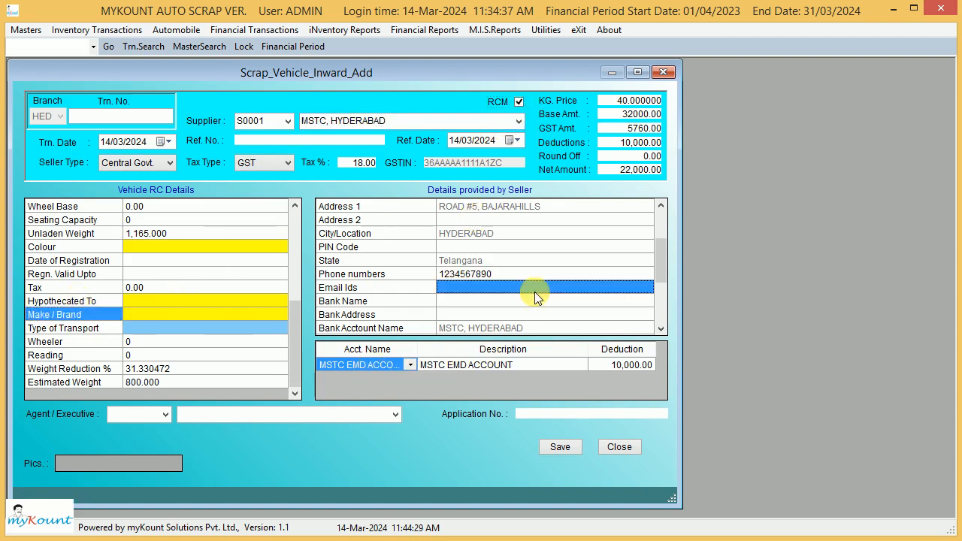
scroll(536, 288, down, 3)
scroll(535, 288, up, 3)
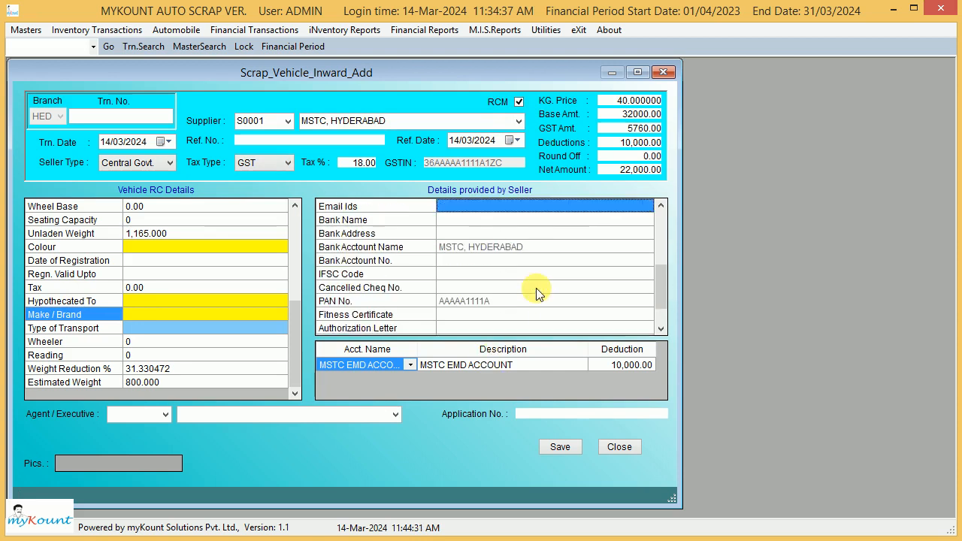
scroll(536, 287, down, 3)
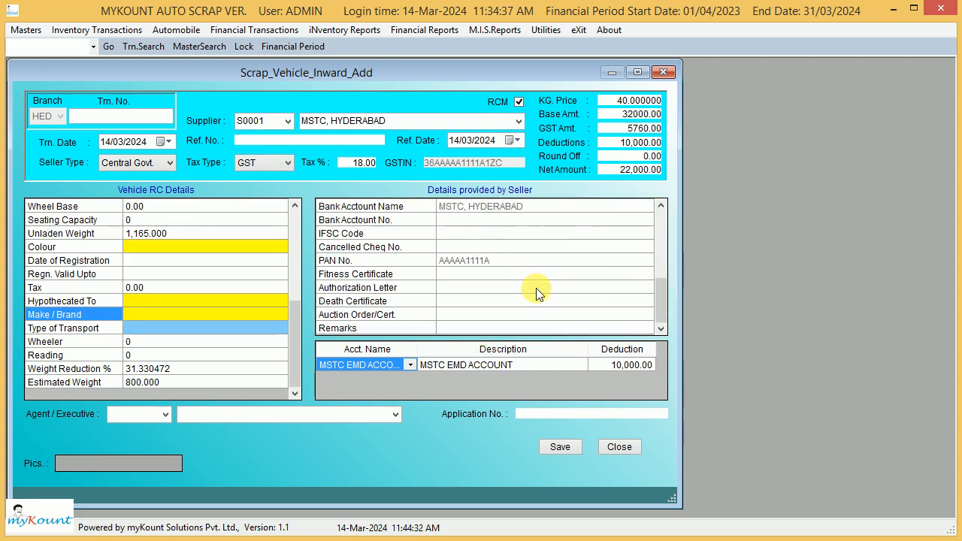
click(665, 73)
click(471, 348)
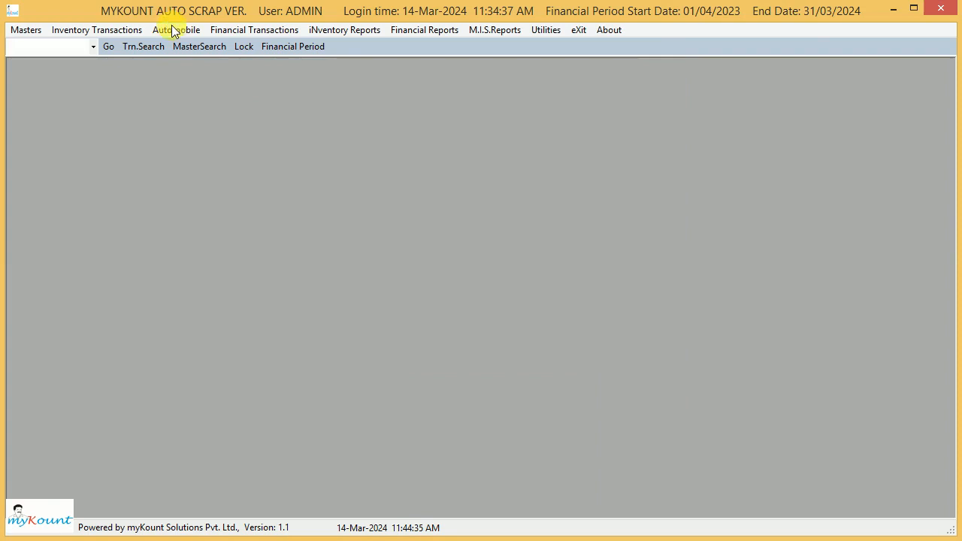
- Open the scrap vehicle inward list, load its transactions, and examine the VSI-3 and VSI-4 entries
click(128, 30)
mouse_move(186, 30)
mouse_move(192, 50)
mouse_move(387, 47)
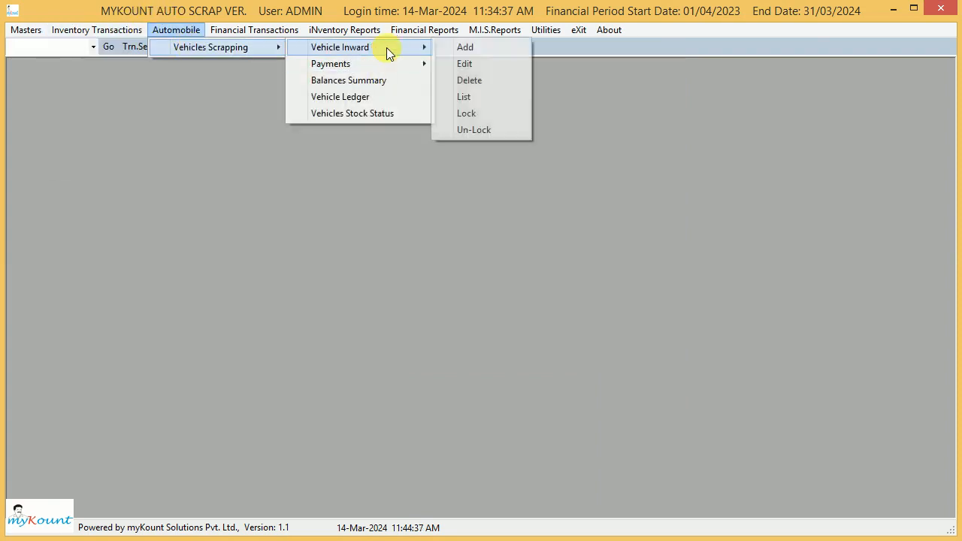
click(465, 97)
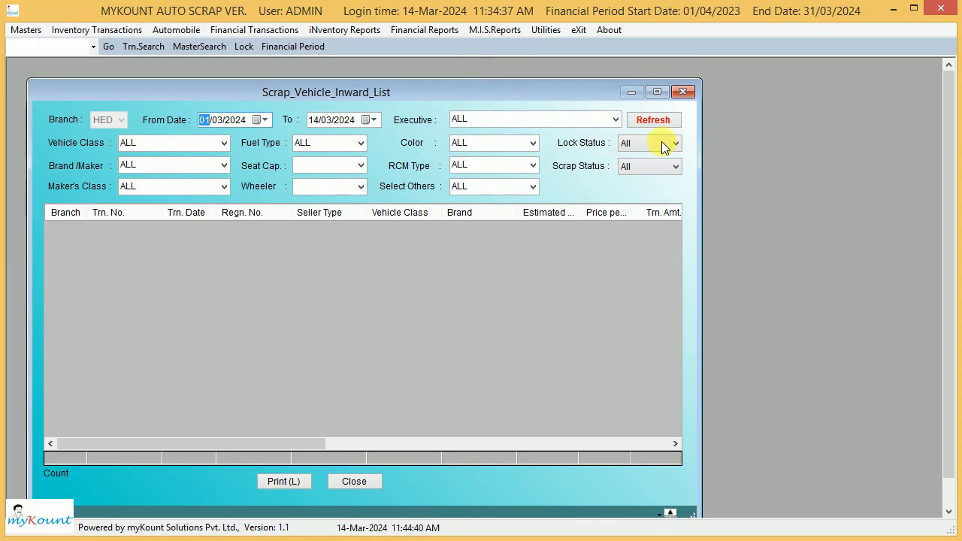
click(657, 123)
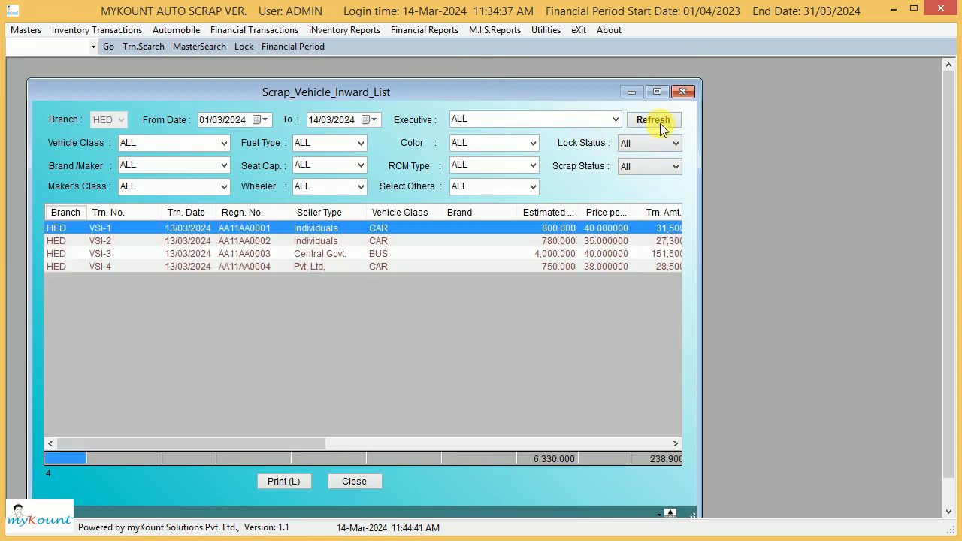
click(328, 260)
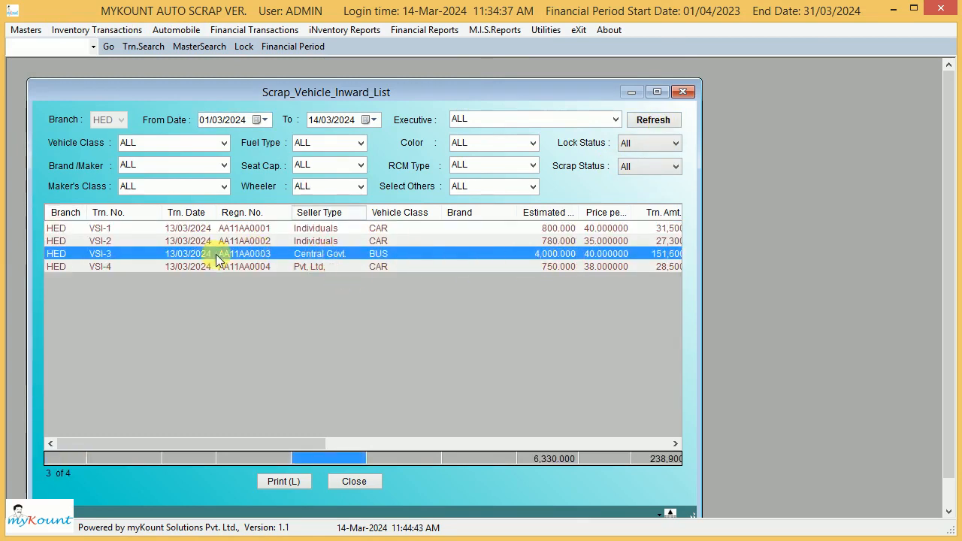
click(522, 266)
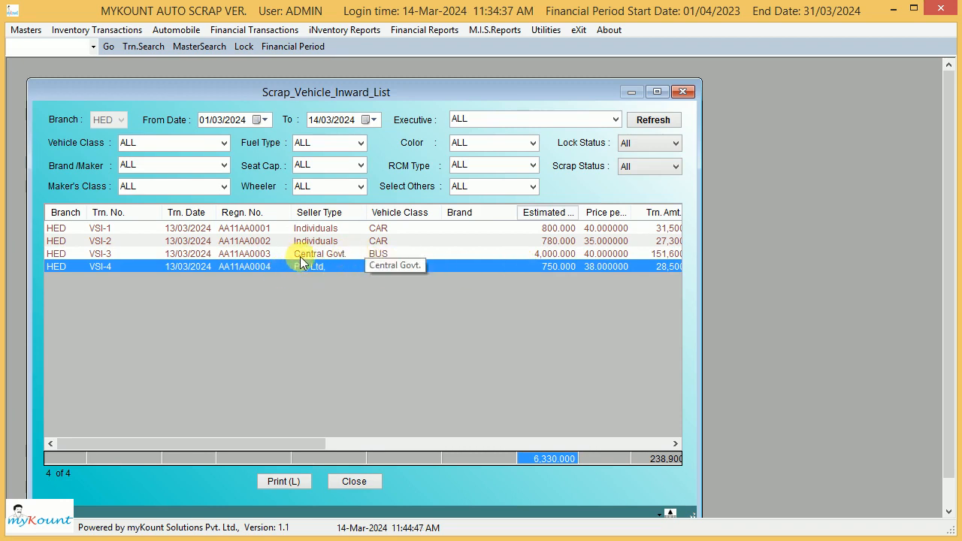
- View the journals of the VSI-3 inward entry and select all their lines to compare the debit and credit totals
click(311, 255)
right_click(311, 256)
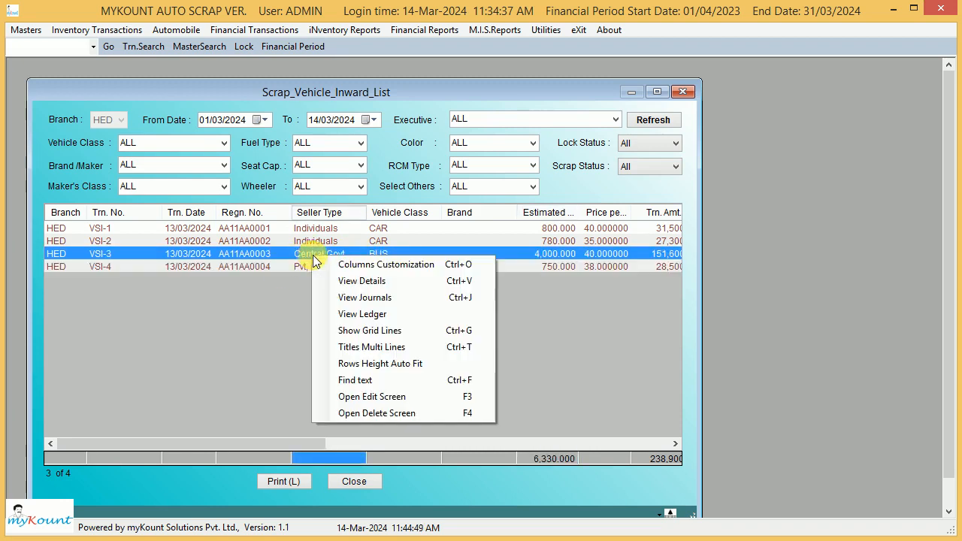
click(390, 300)
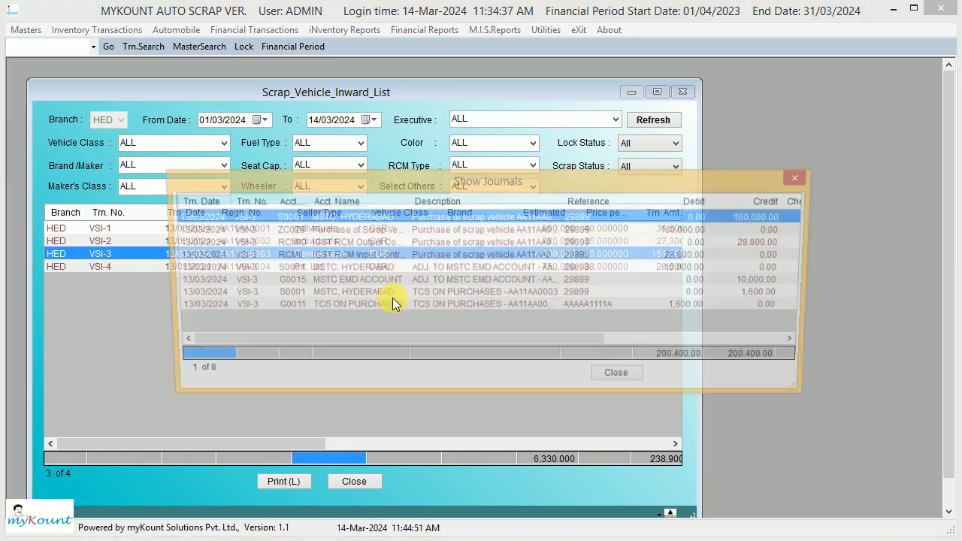
drag(595, 183, 568, 299)
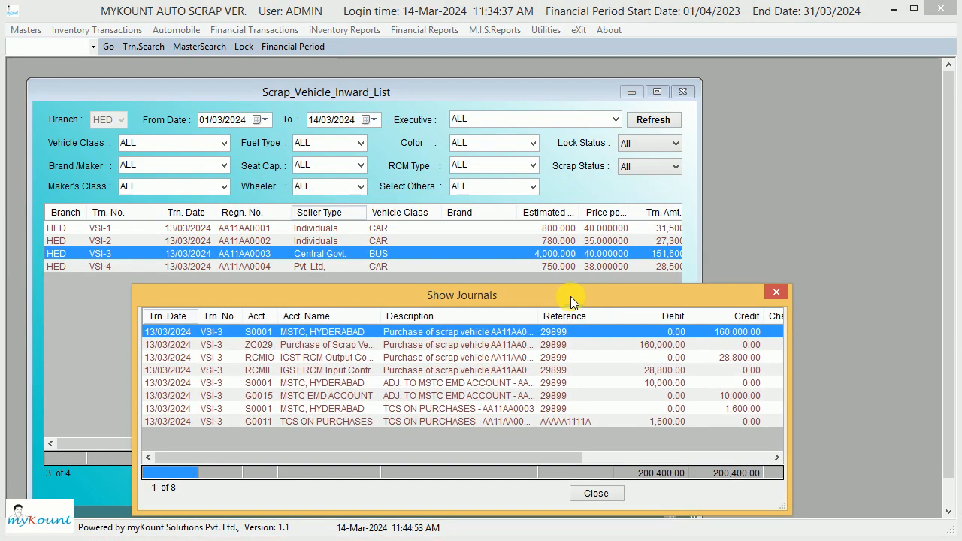
click(668, 378)
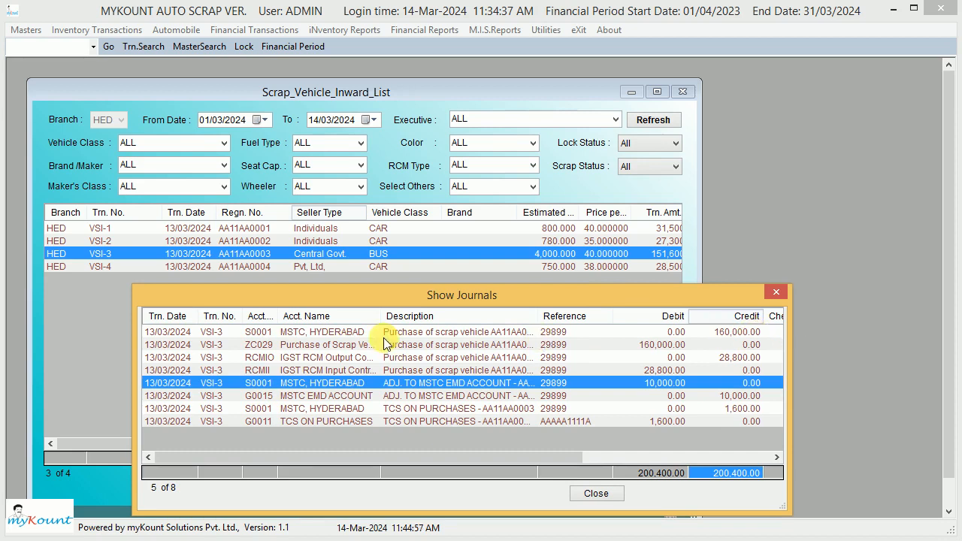
drag(740, 333, 720, 440)
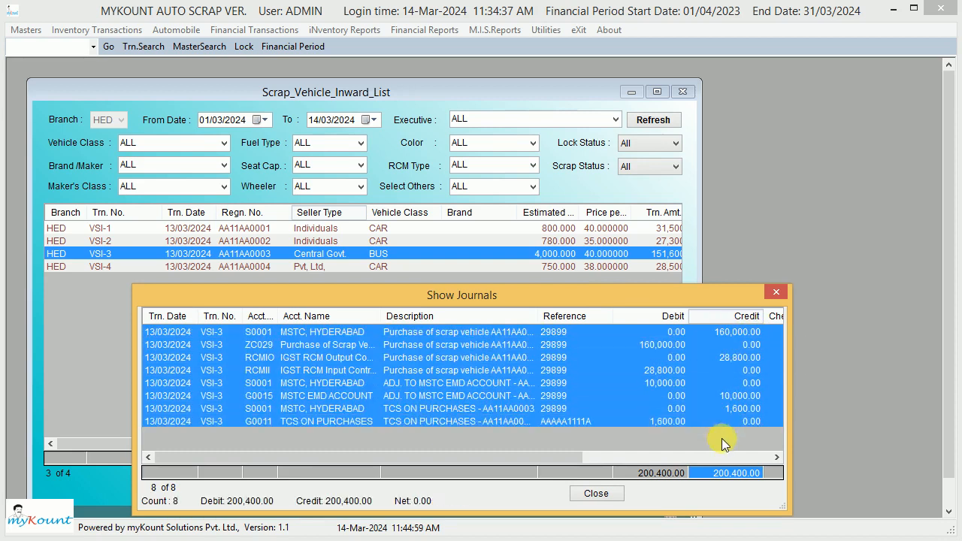
click(636, 396)
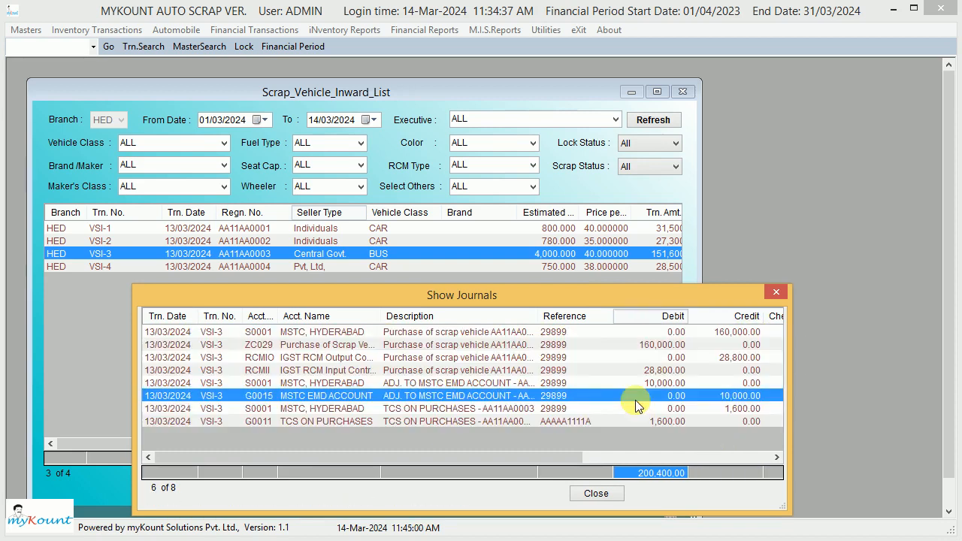
- Go through the VSI-3 journal lines one by one, compare the IGST RCM output and input lines, and close the journals
click(295, 333)
click(302, 346)
click(326, 359)
click(333, 371)
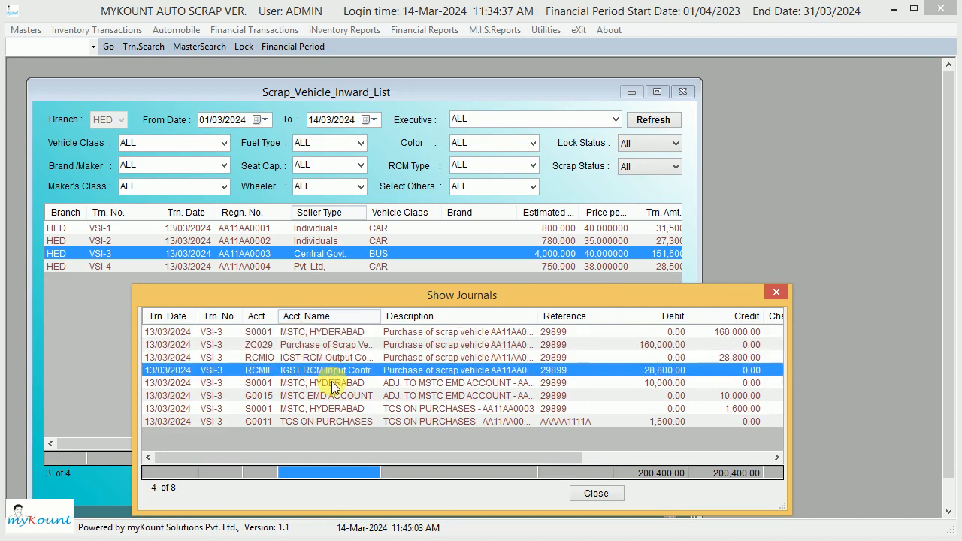
click(333, 383)
click(332, 396)
click(333, 409)
click(331, 421)
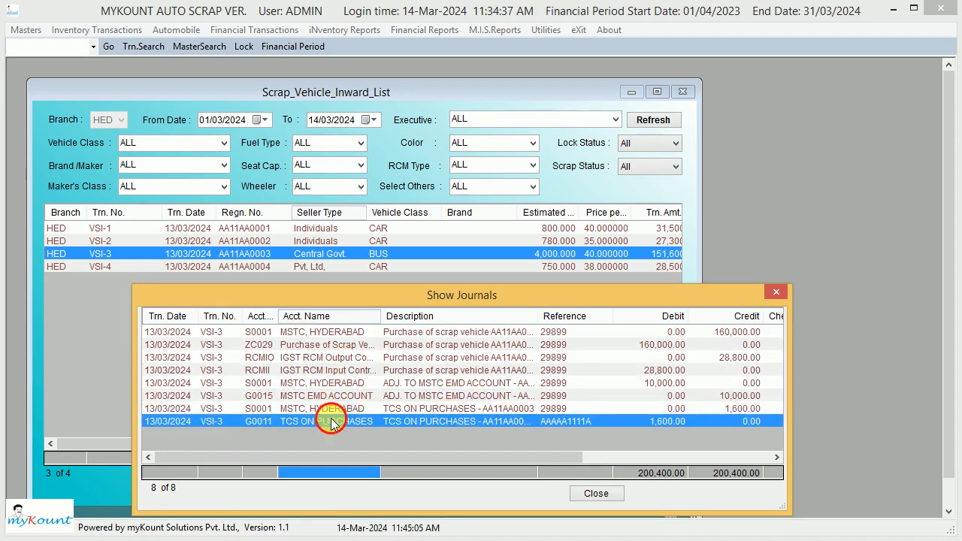
drag(719, 358, 708, 368)
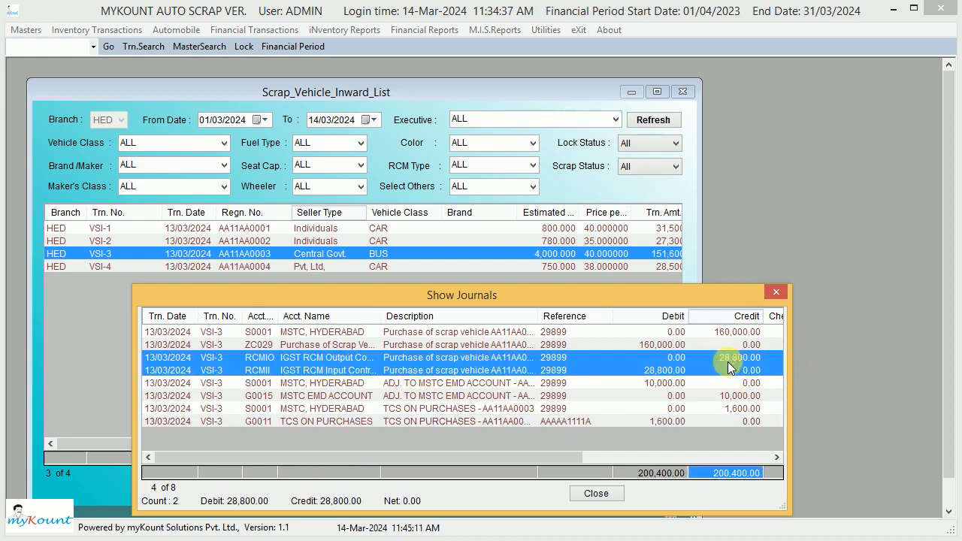
click(777, 292)
- View the VSI-1 journals, compare the purchase pair and the AP and UP Govt. fines and penalties pairs, and close them
click(345, 229)
right_click(345, 229)
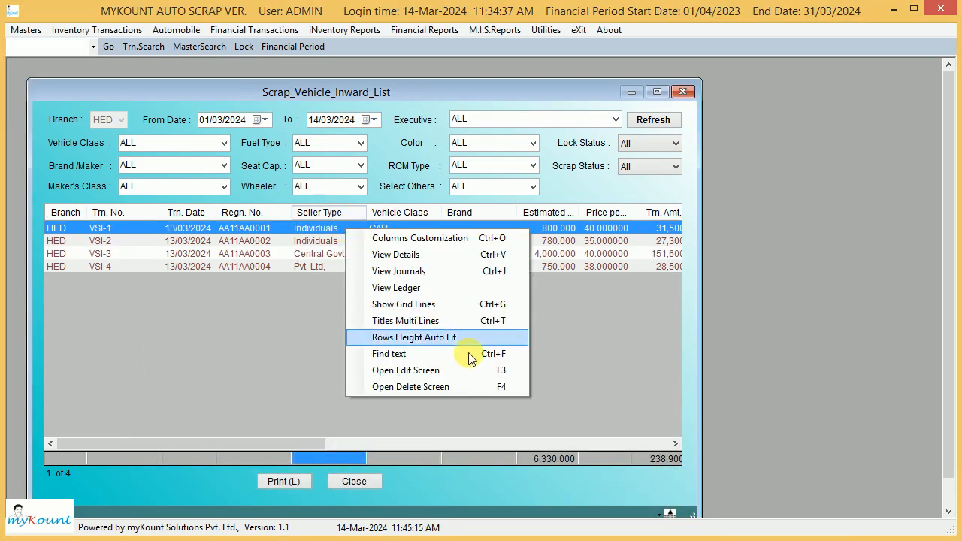
click(465, 277)
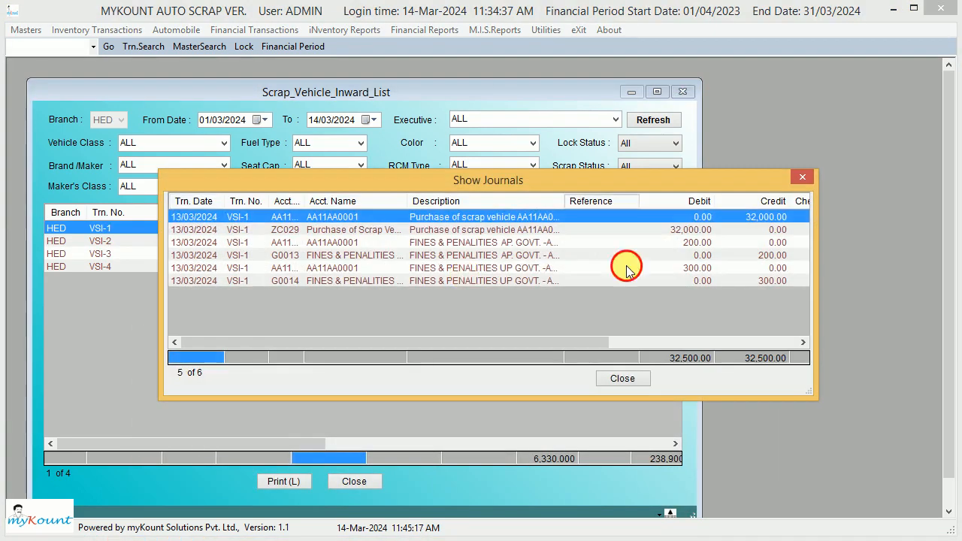
click(779, 218)
shift+click(767, 230)
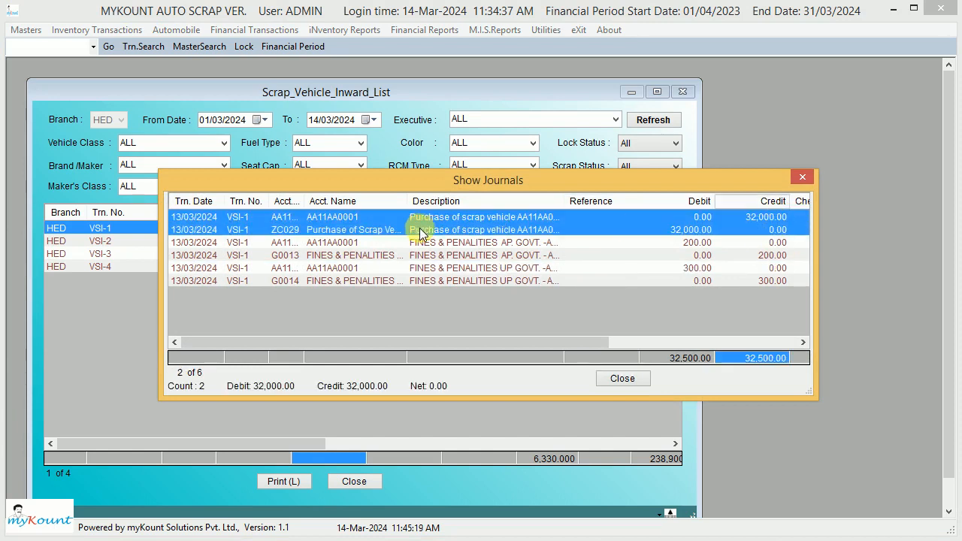
click(391, 244)
shift+click(406, 256)
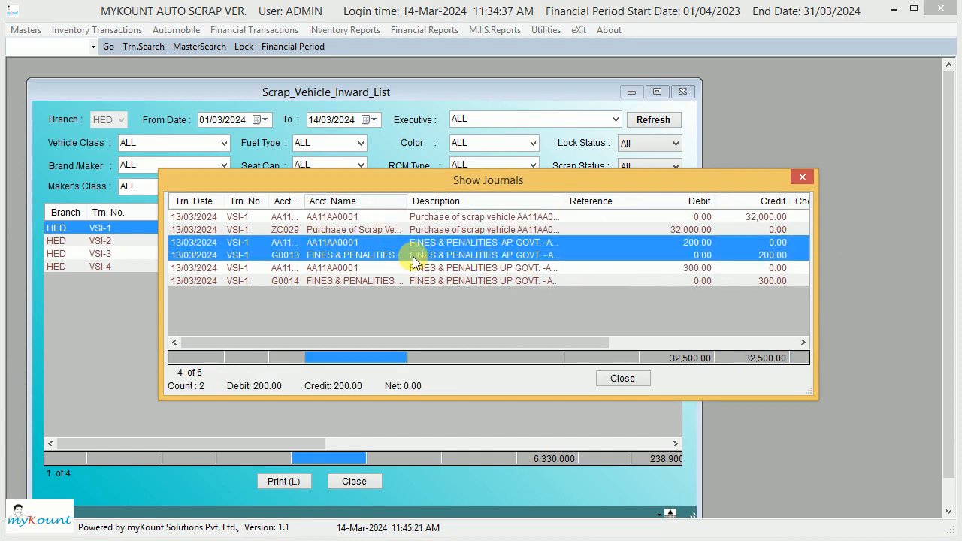
click(542, 269)
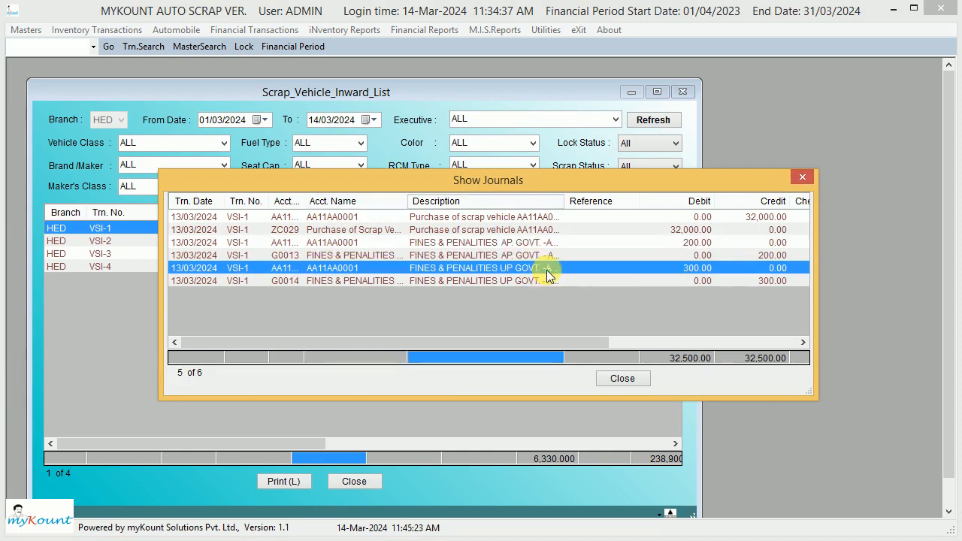
shift+click(736, 280)
click(801, 175)
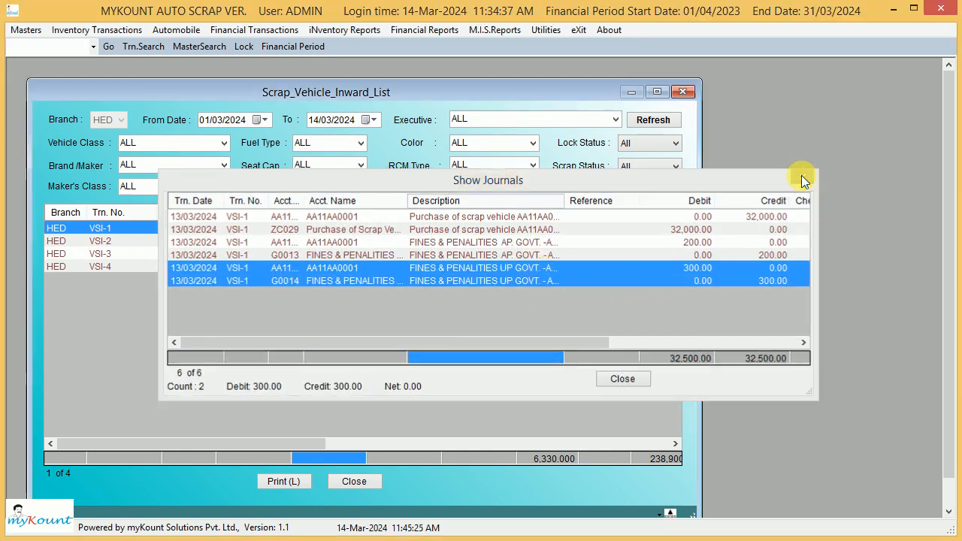
- Filter the inward list by vehicle class BUS and CAR in turn, and return the vehicle class to ALL
click(371, 245)
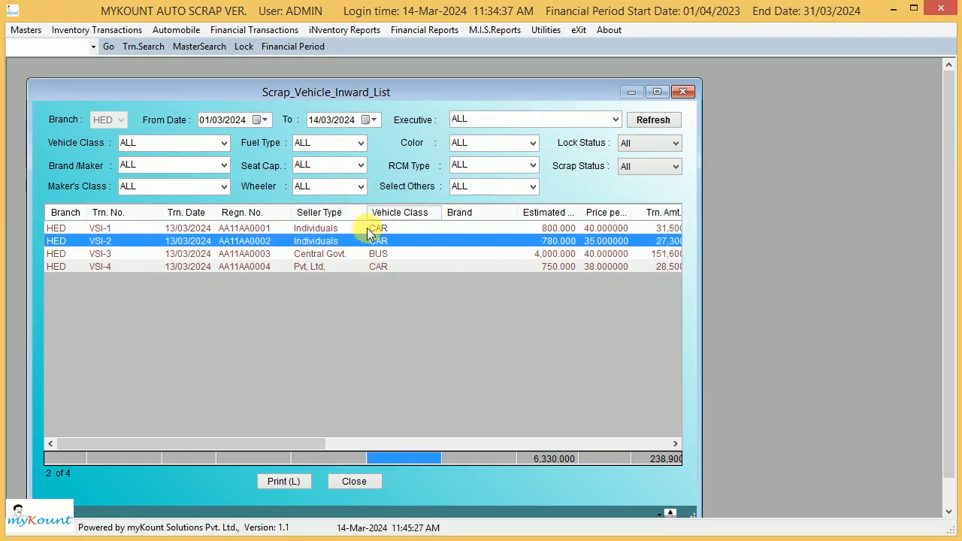
click(406, 253)
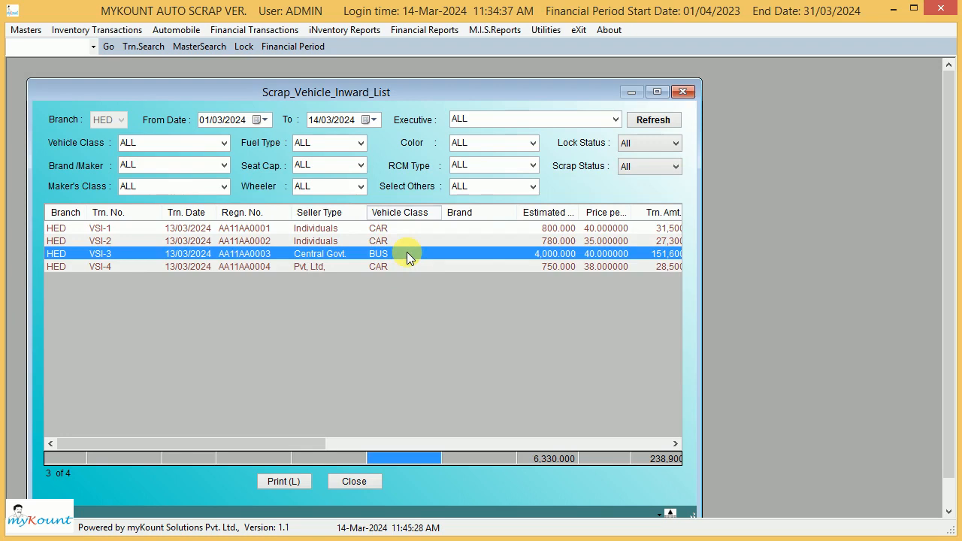
click(223, 142)
click(166, 182)
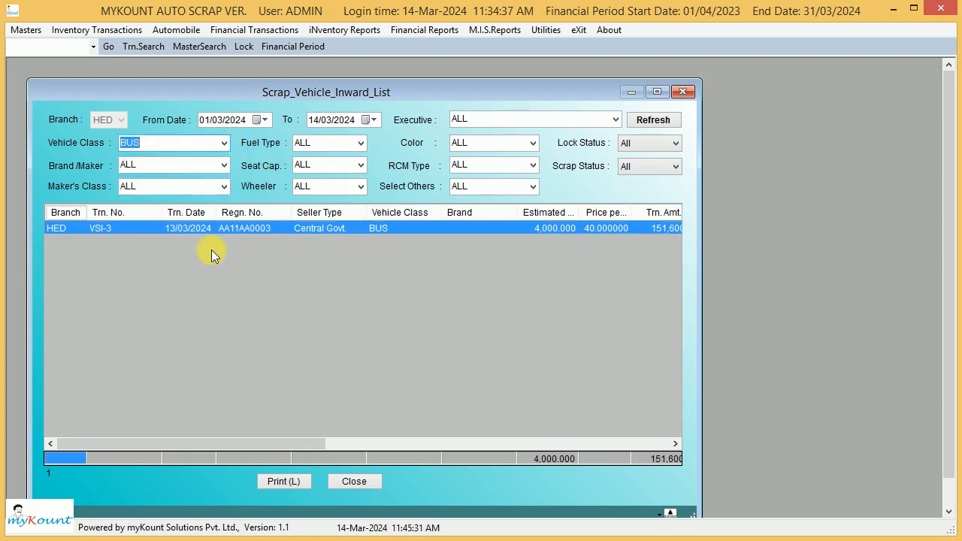
click(225, 144)
click(143, 194)
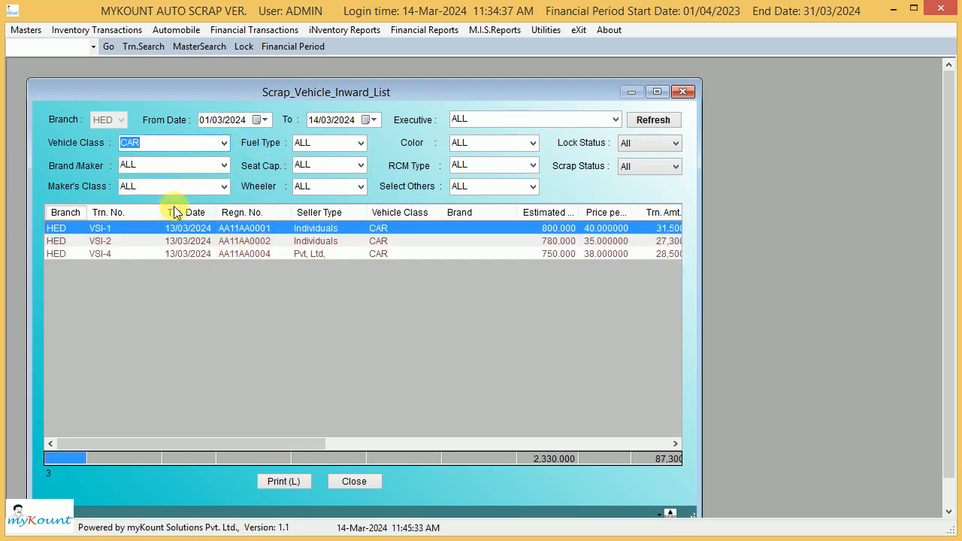
click(224, 143)
click(171, 162)
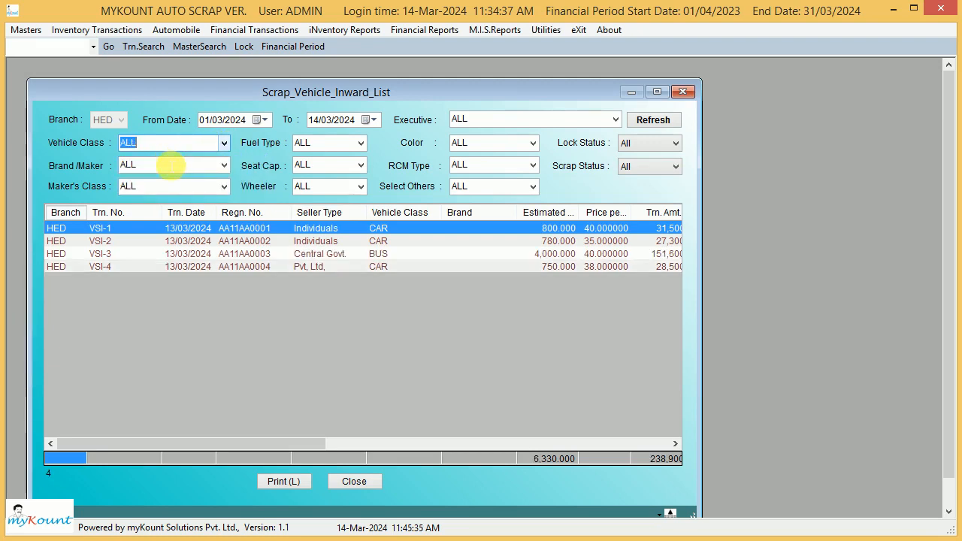
- Check the filter choices for Brand/Maker, Maker's Class and Fuel Type, keeping each at ALL
click(224, 165)
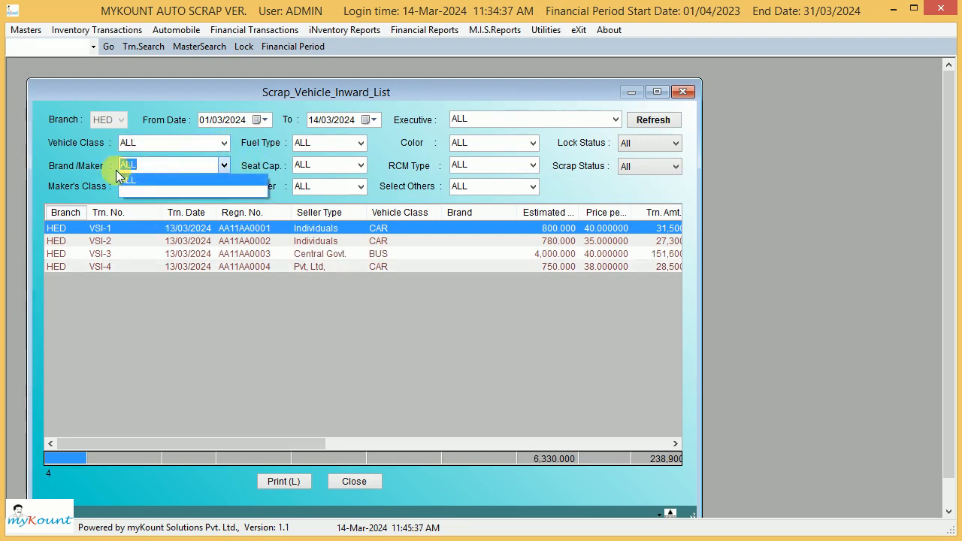
click(225, 164)
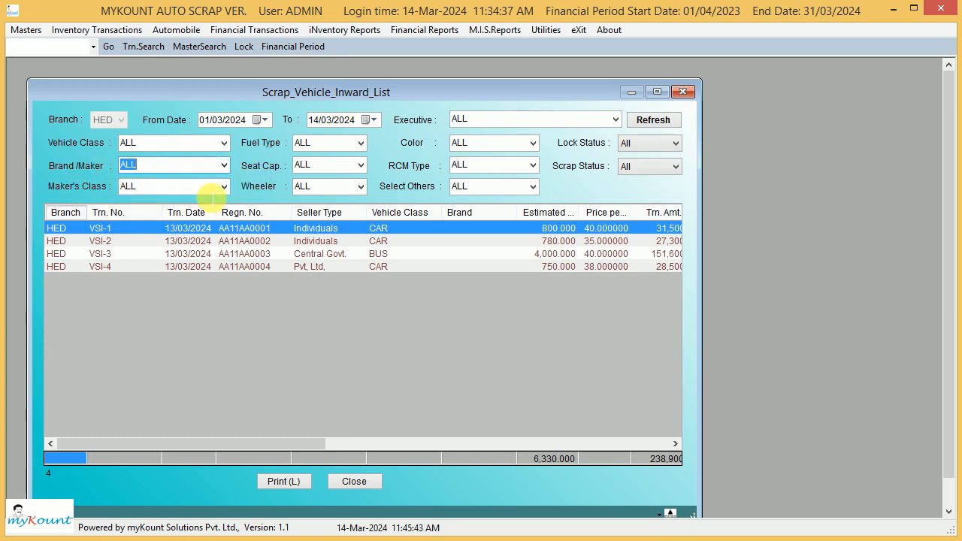
click(225, 189)
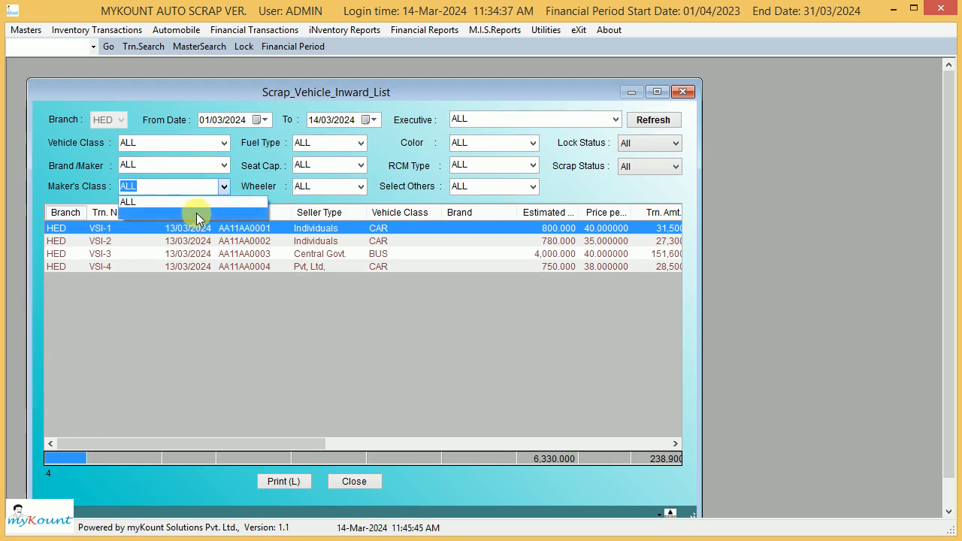
click(221, 186)
click(215, 242)
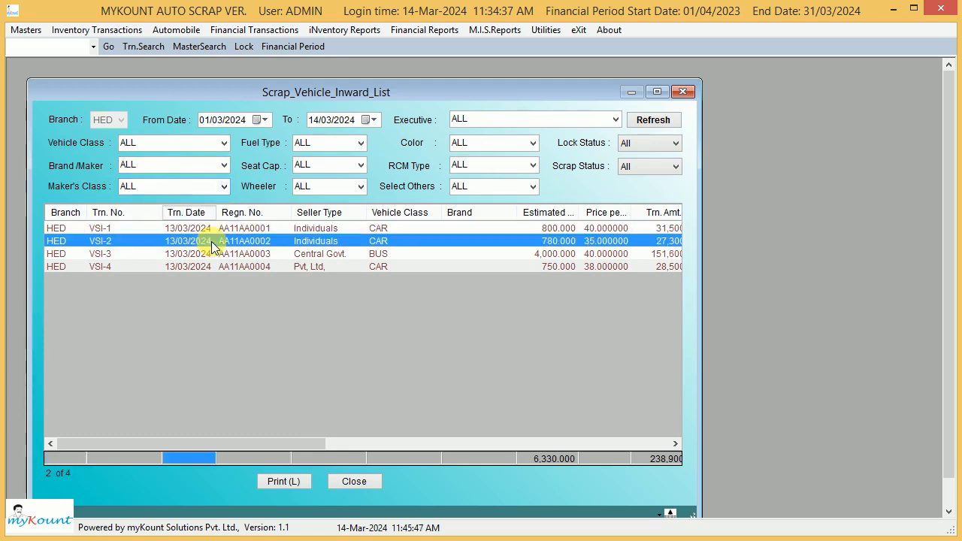
click(224, 187)
click(225, 187)
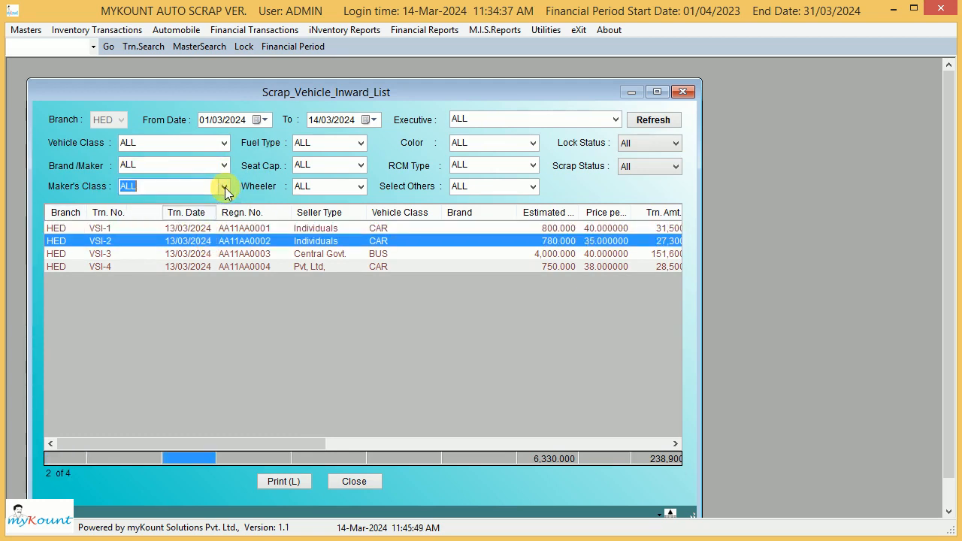
click(265, 264)
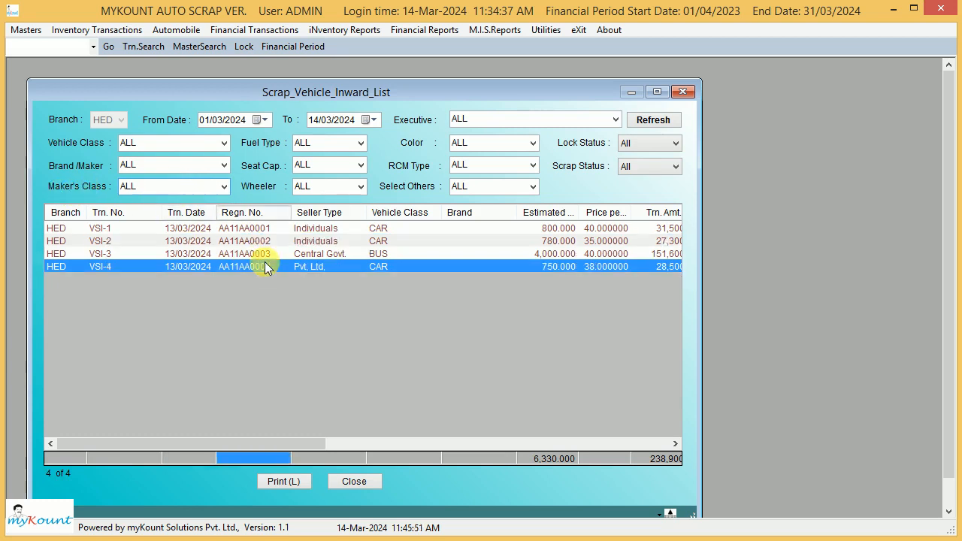
click(361, 143)
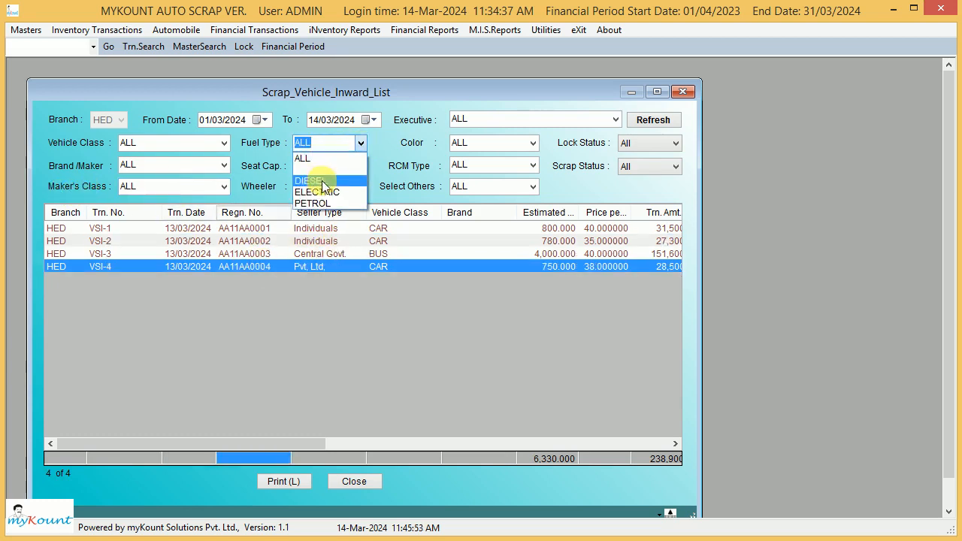
click(346, 160)
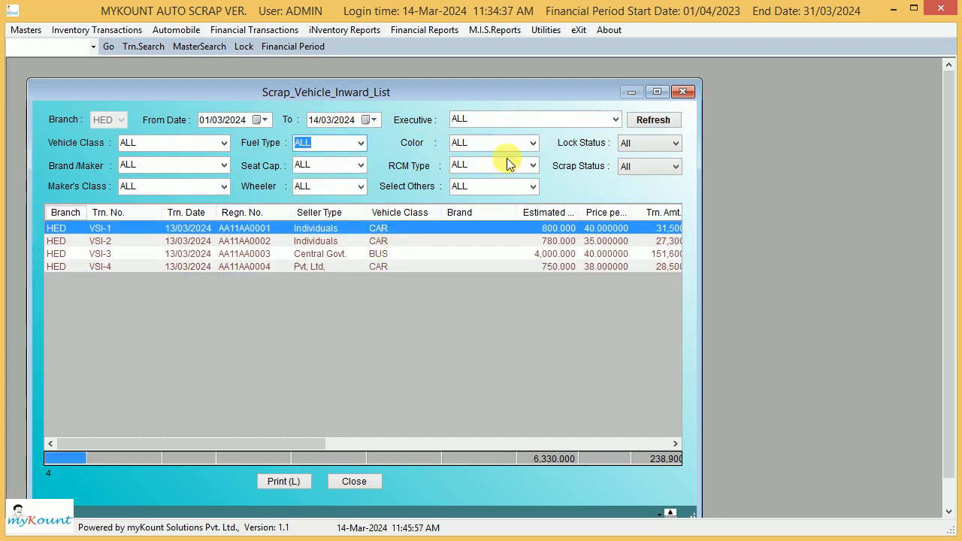
- Filter the list by RCM type Normal Tax and the reverse charge tax option, and return the RCM type to ALL
click(531, 166)
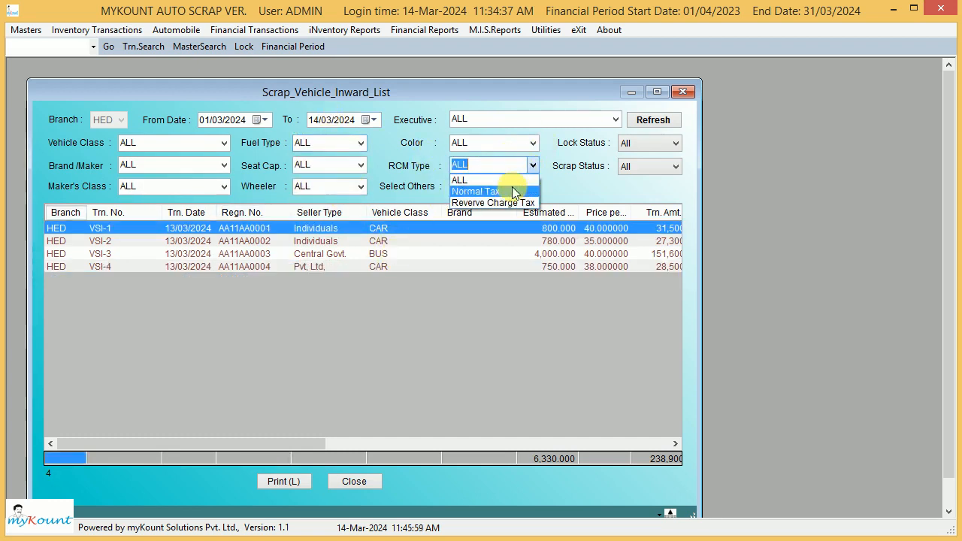
click(508, 187)
click(528, 168)
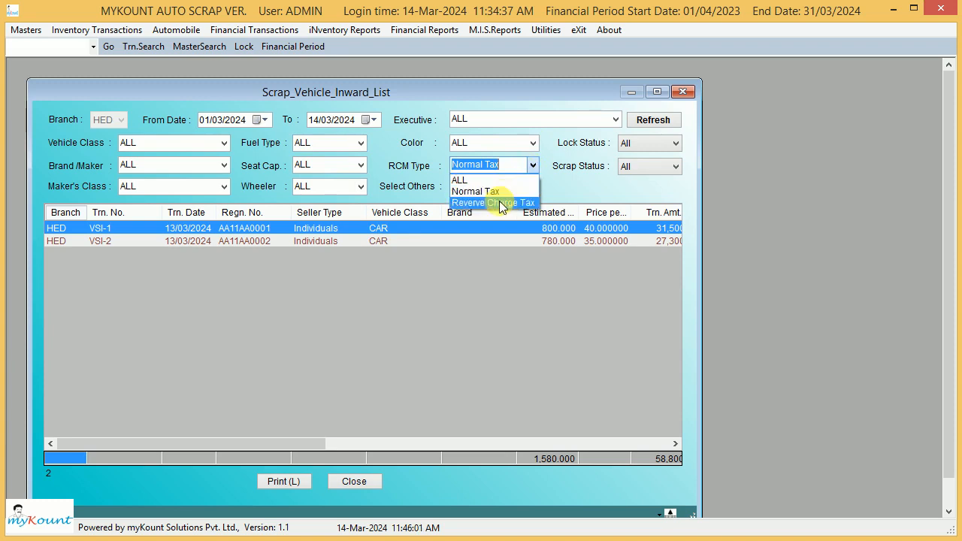
click(499, 200)
click(531, 164)
click(495, 175)
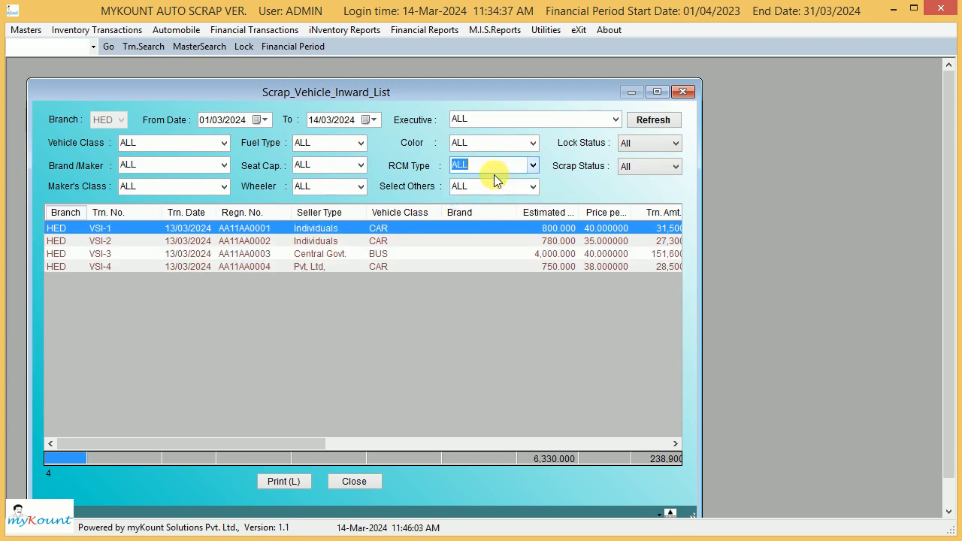
click(463, 266)
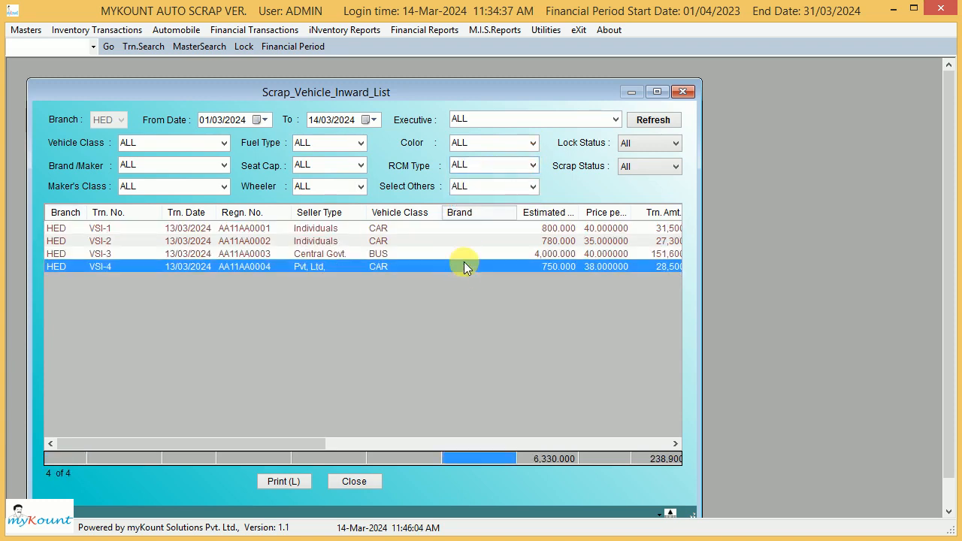
- Filter the inward list by scrap status Scrapped and dismiss the message
click(676, 166)
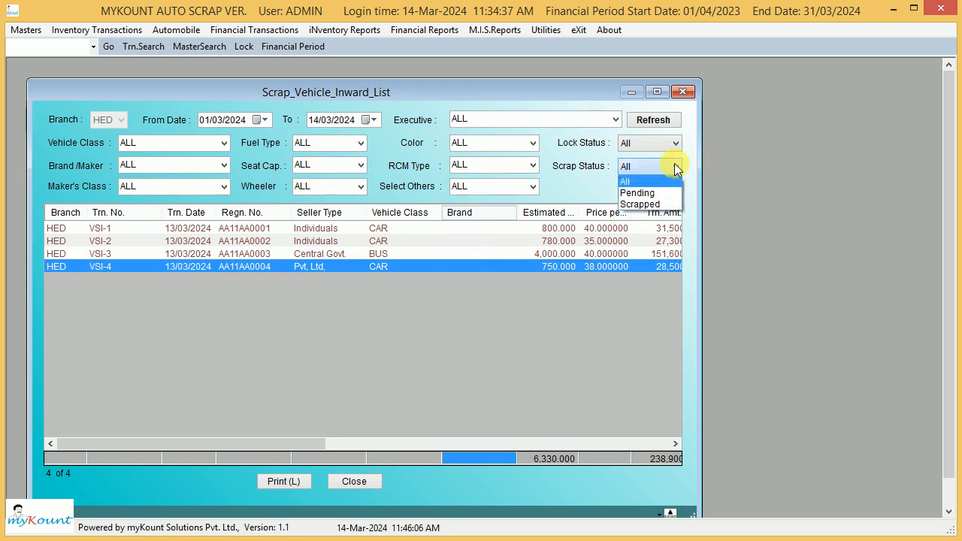
click(658, 205)
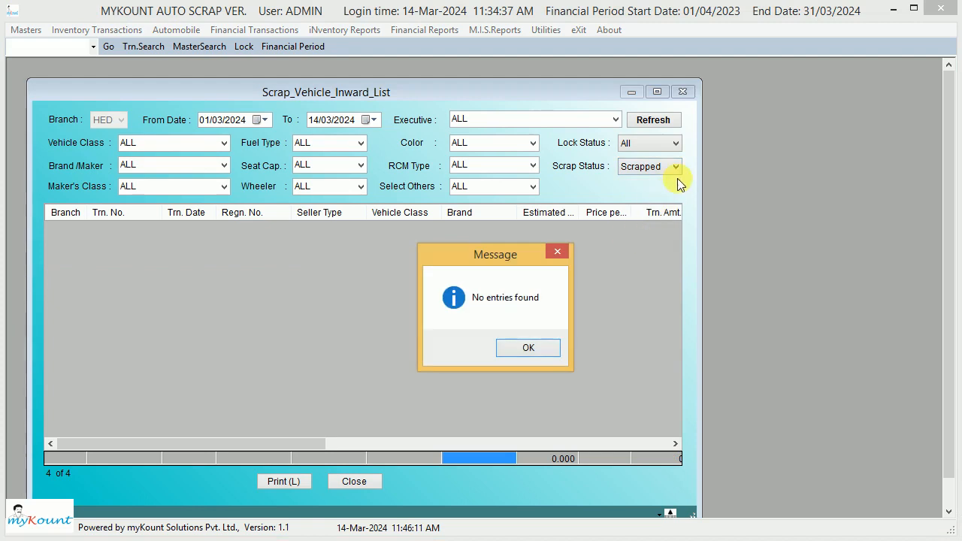
click(530, 347)
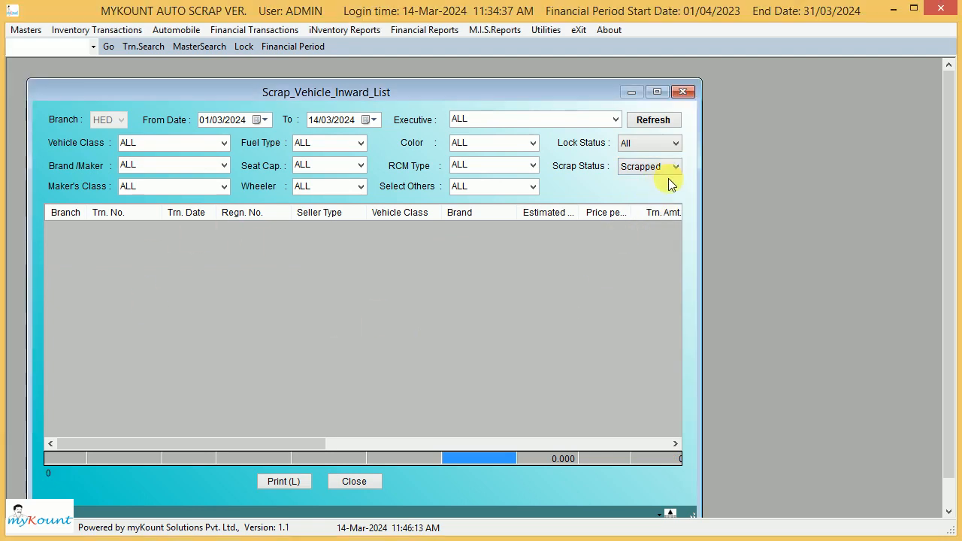
- Filter the inward list by scrap status Pending, and check the Lock Status choices, keeping it at All
click(676, 167)
click(651, 194)
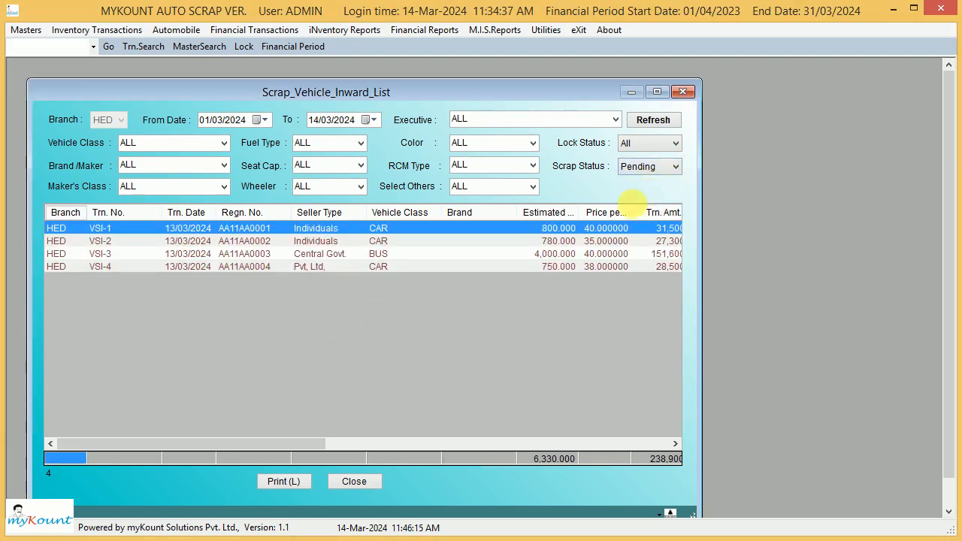
drag(543, 229, 541, 269)
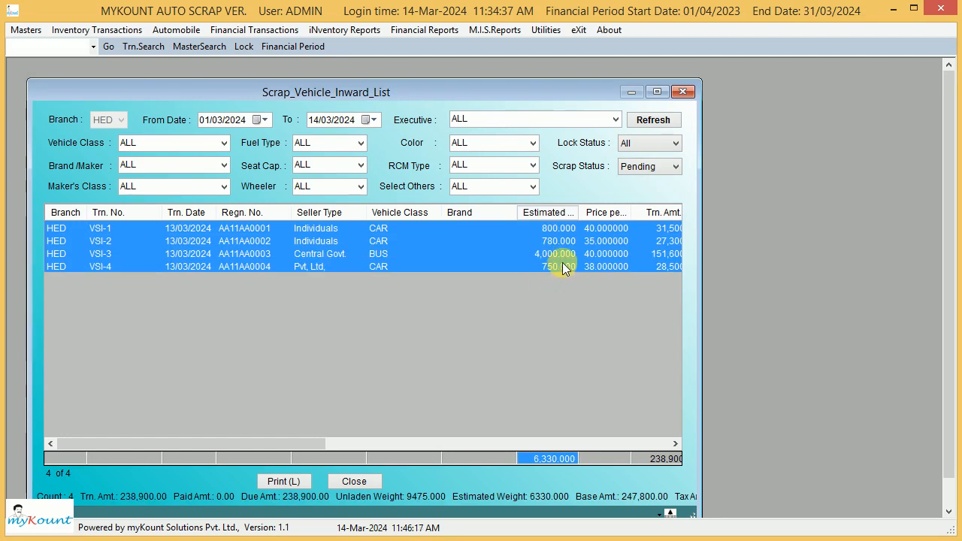
click(565, 267)
click(675, 144)
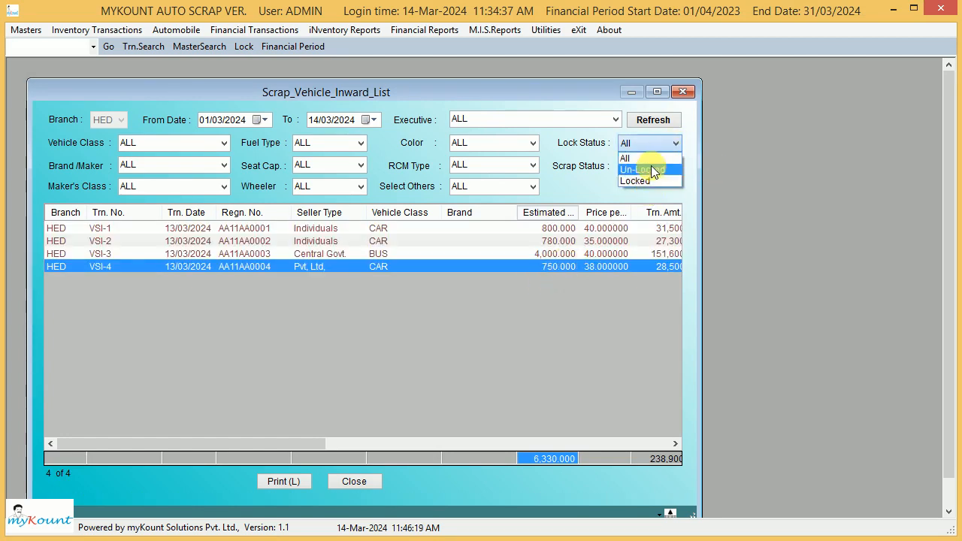
click(406, 292)
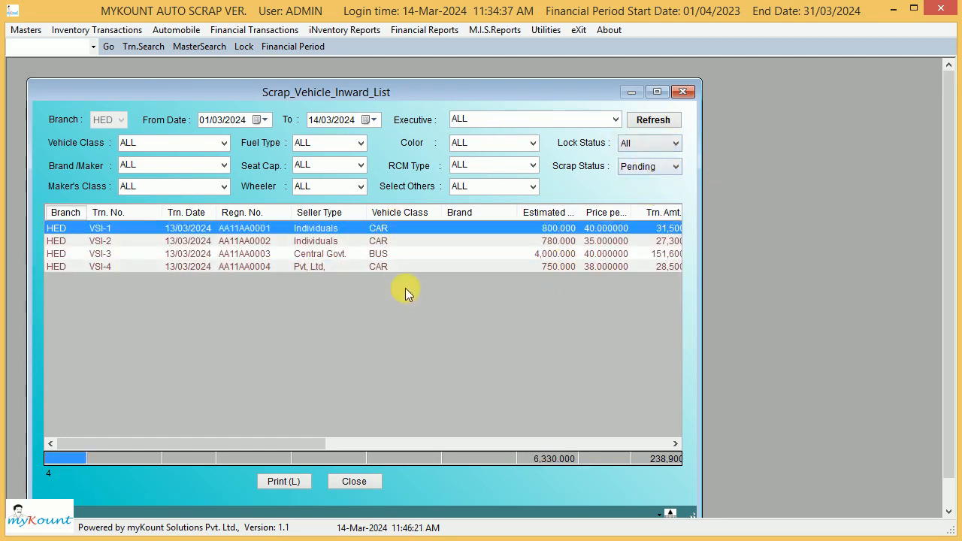
- Examine the event log of the Central Govt. BUS inward entry for its users, time stamps and descriptions
click(414, 254)
drag(414, 93, 483, 81)
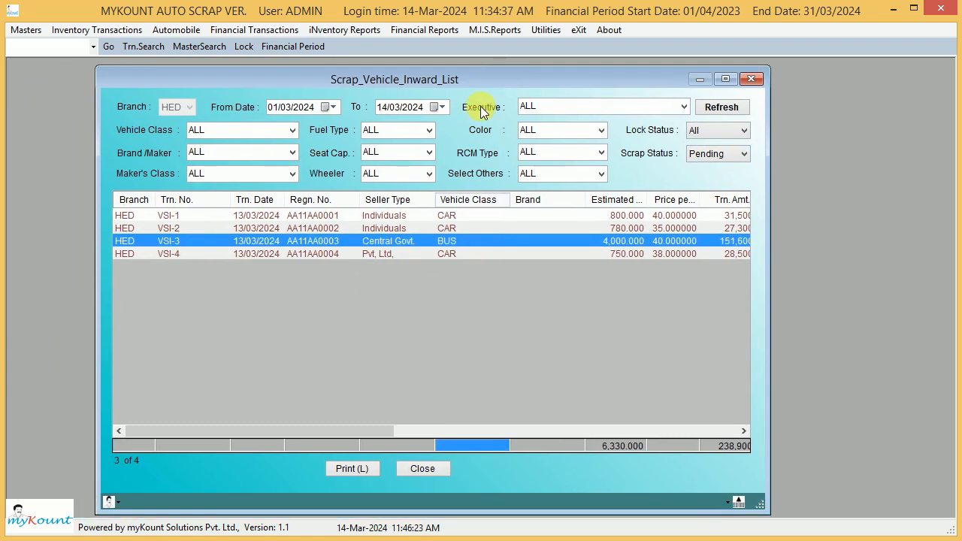
click(383, 225)
click(367, 241)
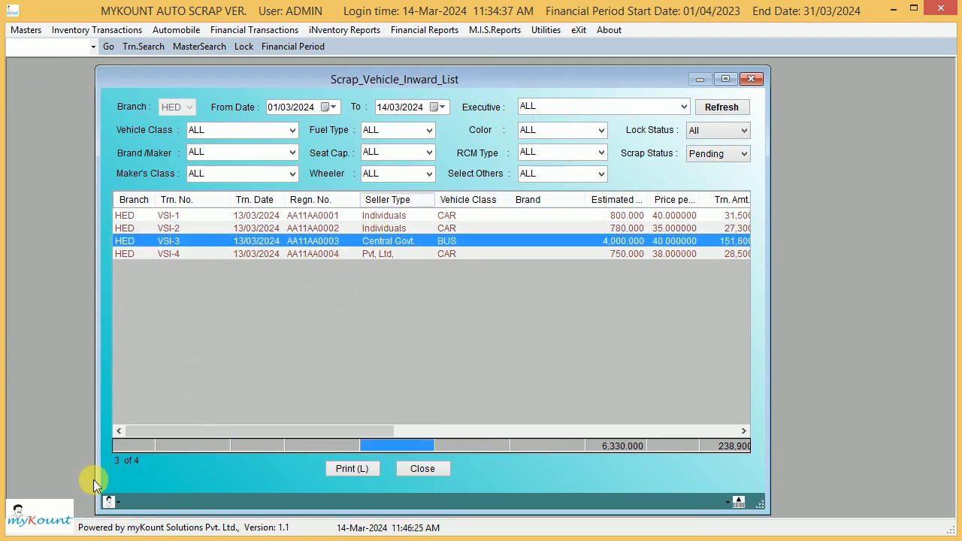
click(109, 501)
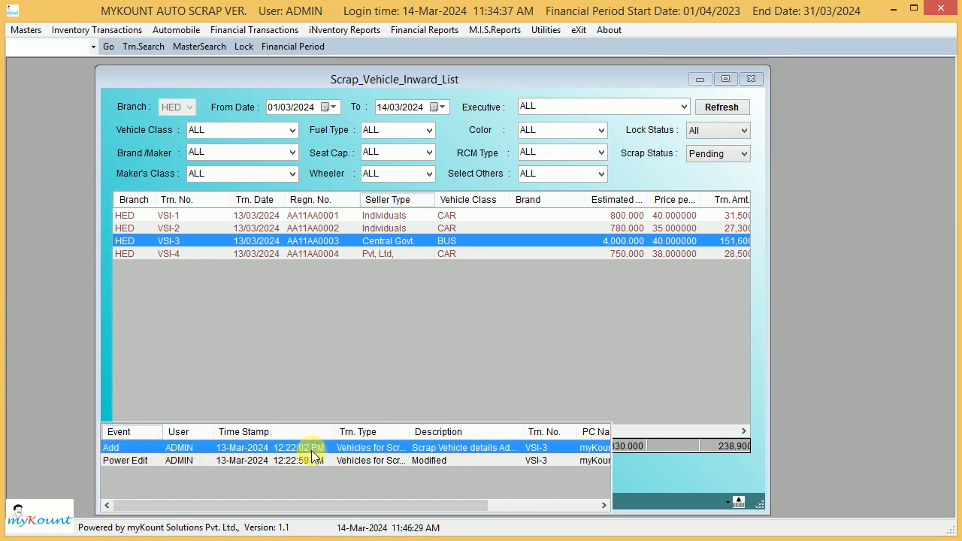
click(132, 459)
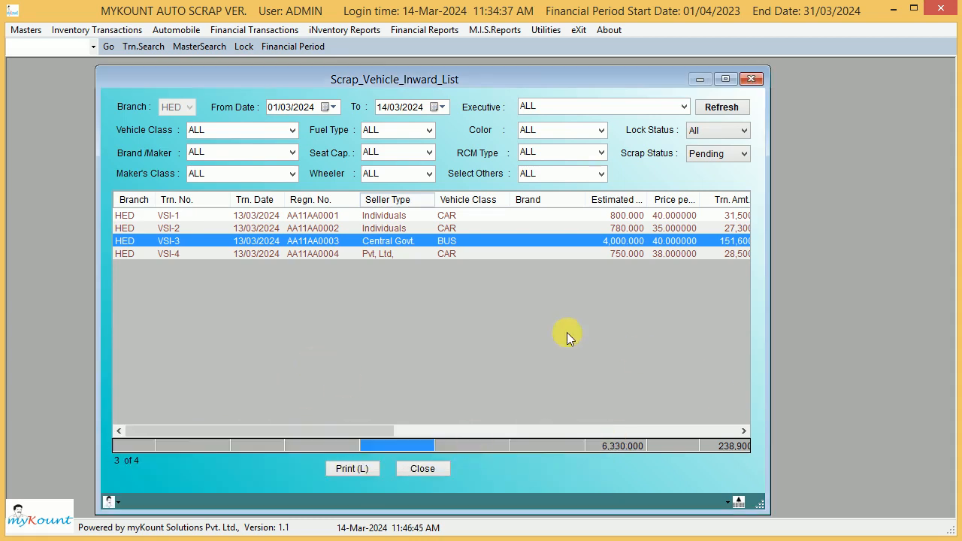
click(491, 230)
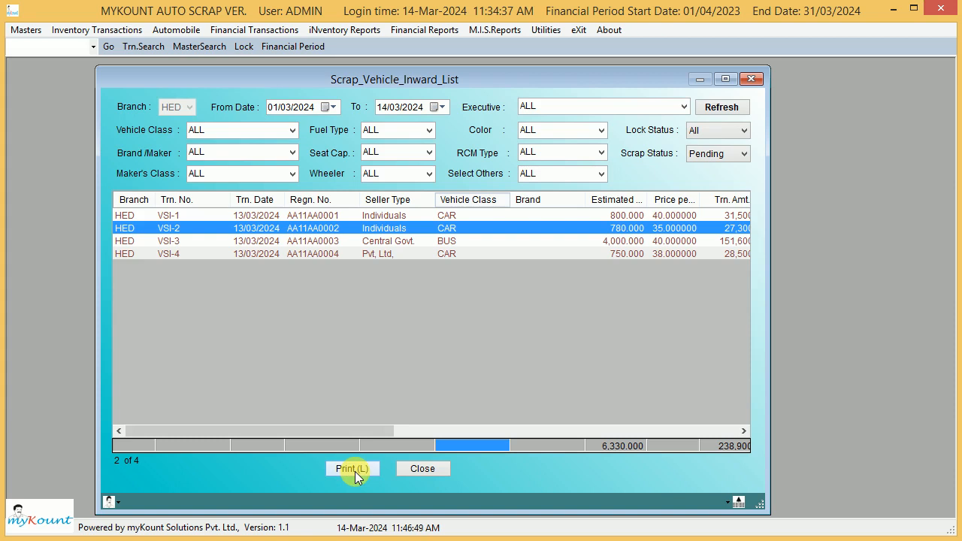
click(607, 241)
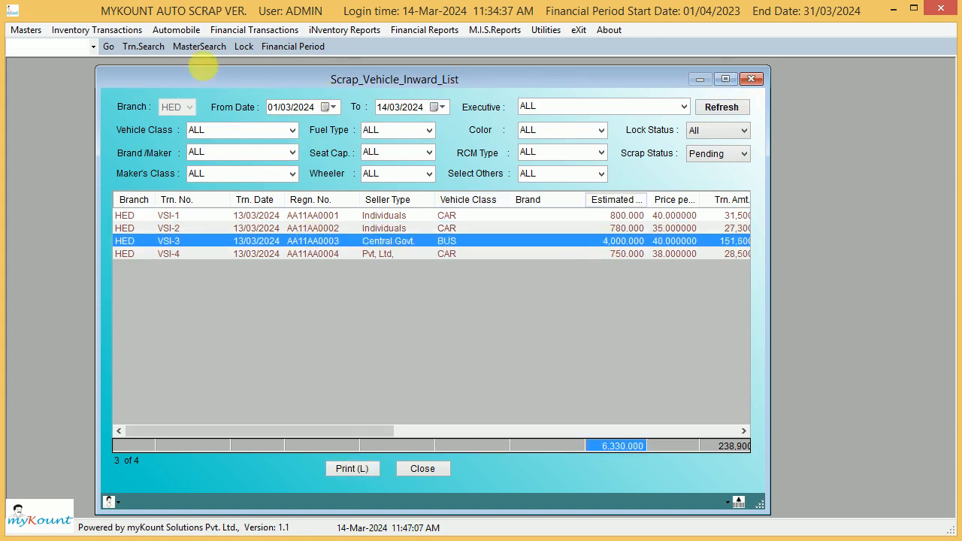
- Close the scrap vehicle inward list and confirm closing
click(180, 30)
mouse_move(226, 46)
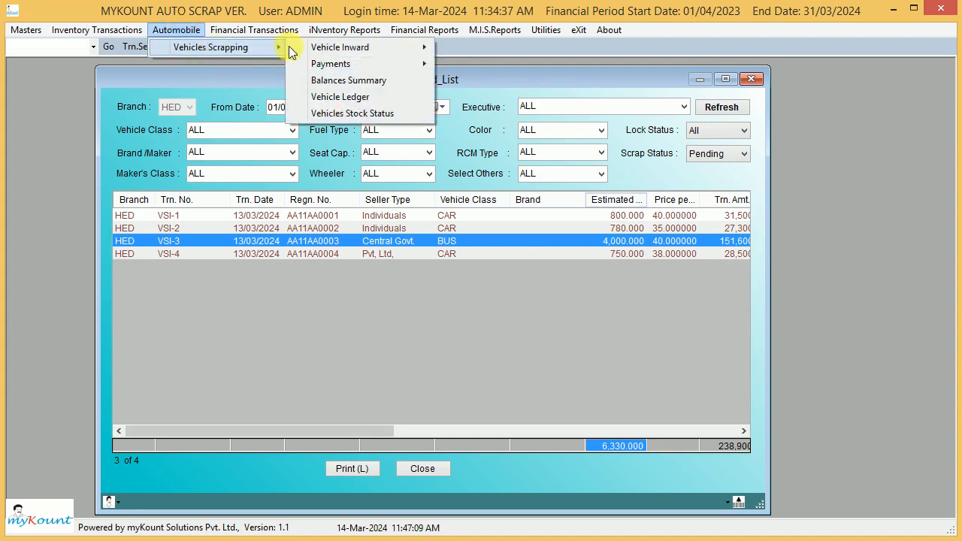
mouse_move(337, 50)
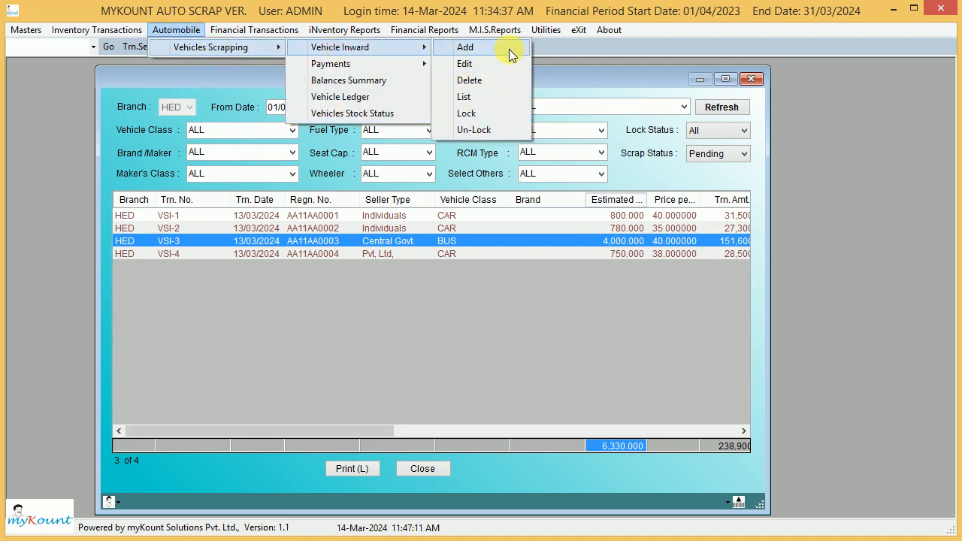
click(635, 304)
click(745, 80)
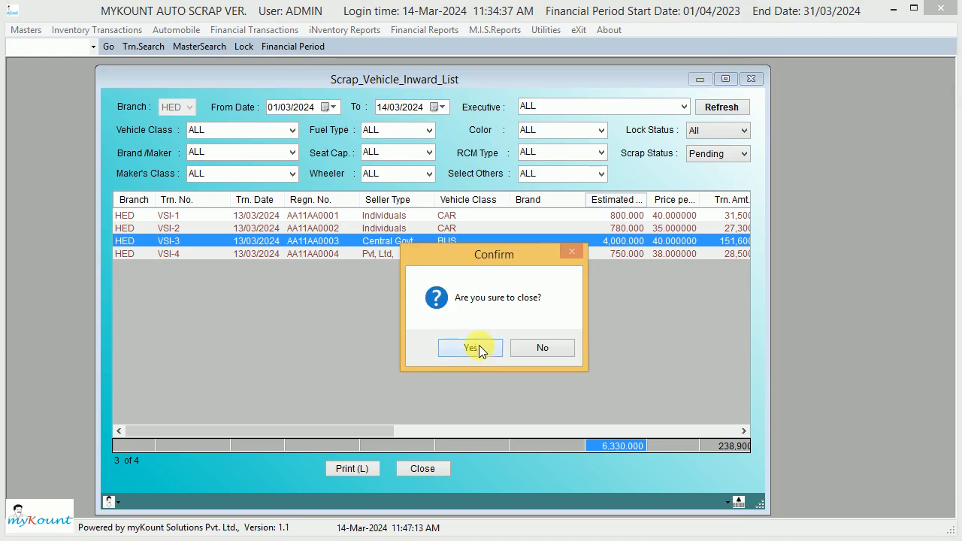
click(479, 345)
- Open the form for adding a scrap vehicle payment and move it up to show its lower fields
click(166, 29)
mouse_move(258, 49)
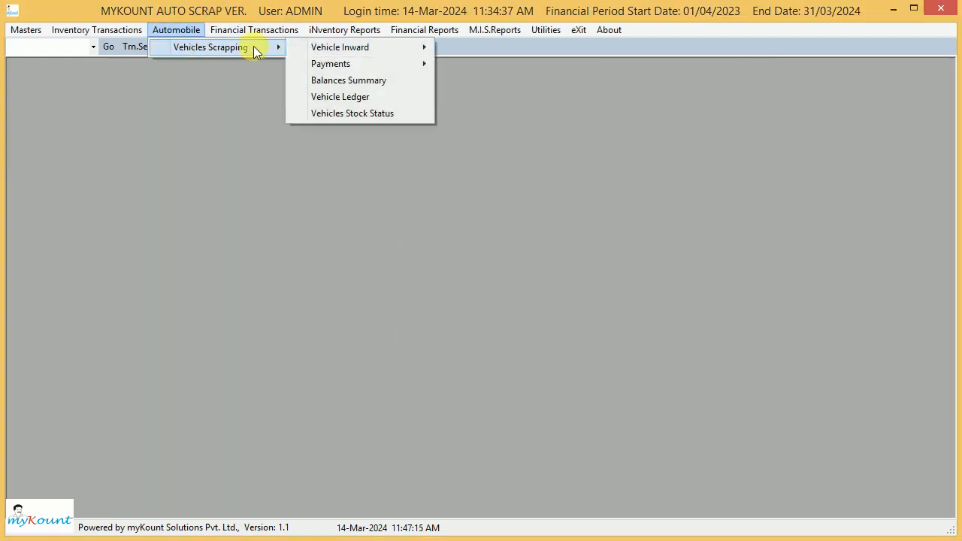
mouse_move(318, 63)
click(464, 64)
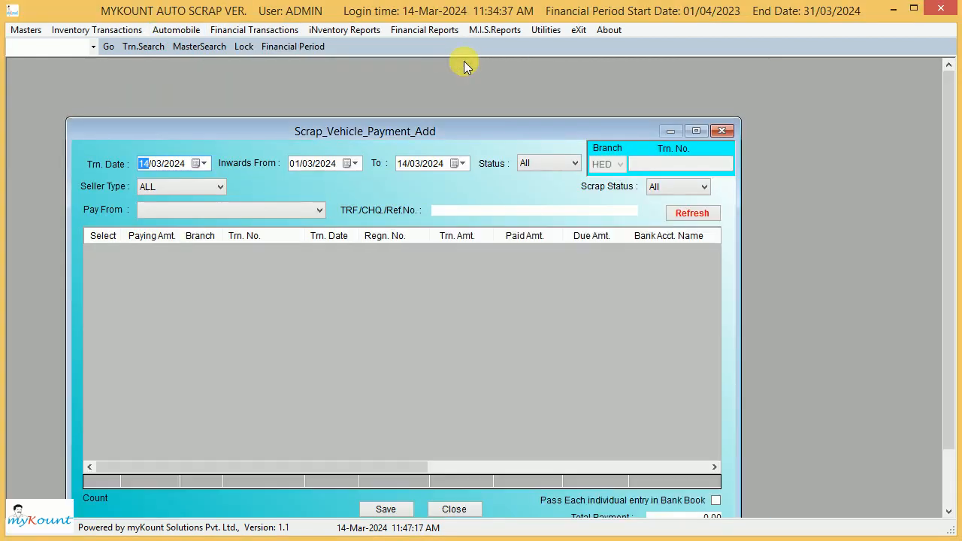
drag(382, 128, 376, 98)
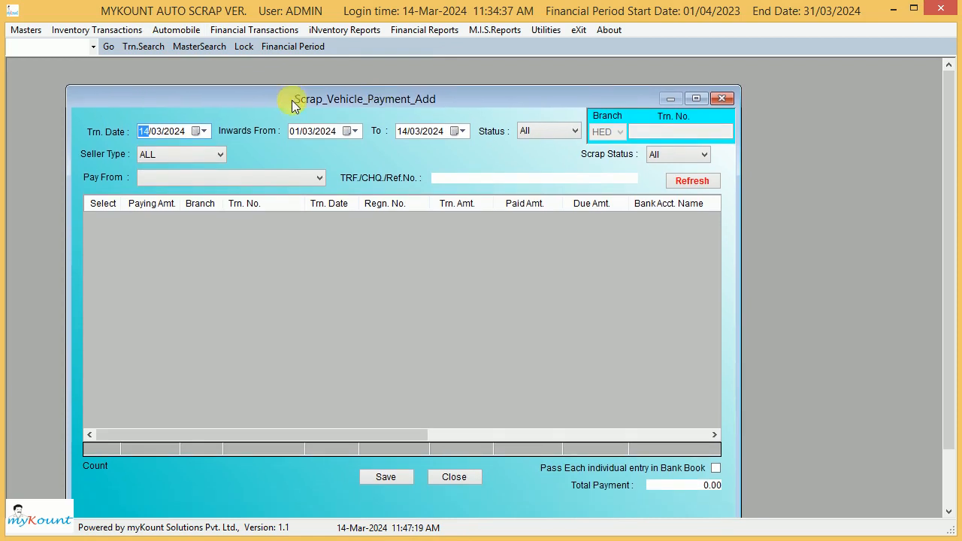
- Load the inwards from 01/03/2024 to 14/03/2024 into the payment form and highlight all rows to review their amounts
click(296, 134)
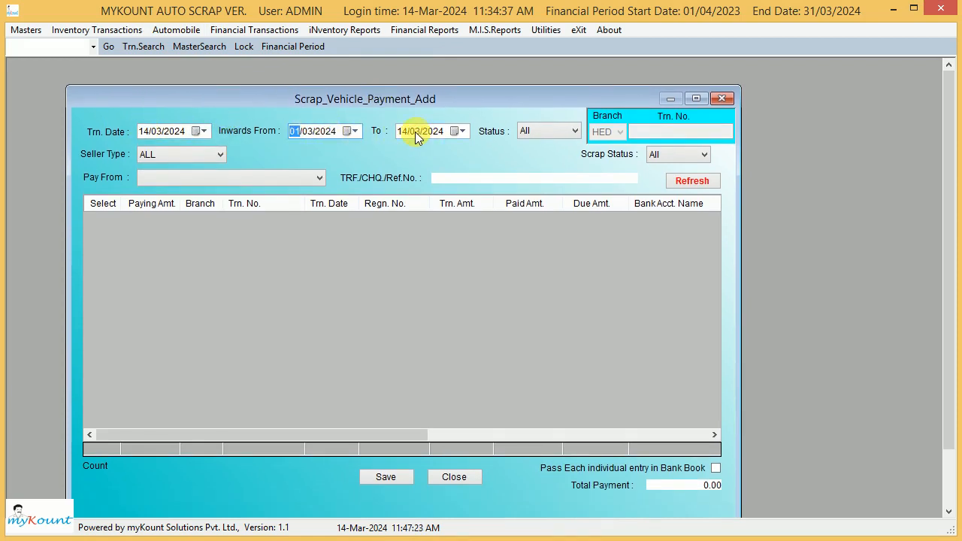
click(691, 182)
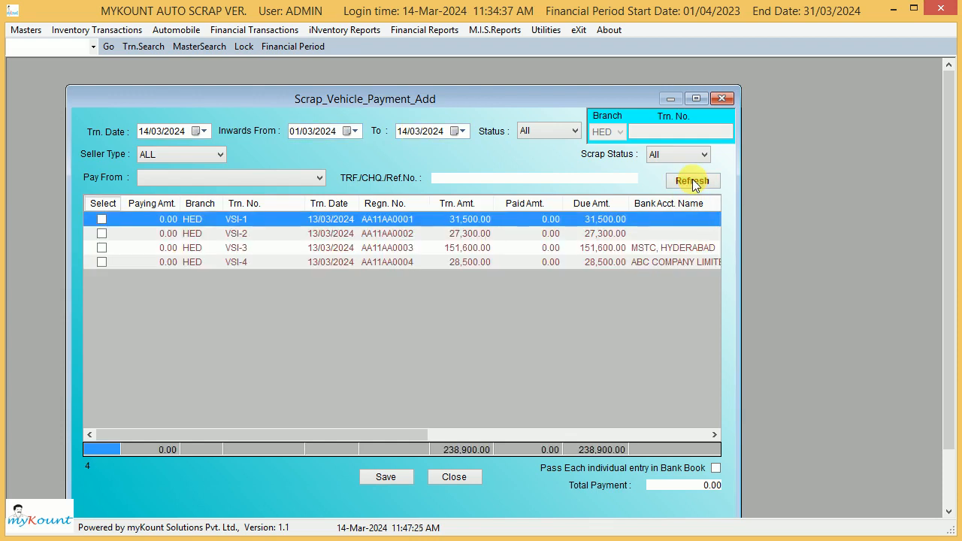
click(404, 248)
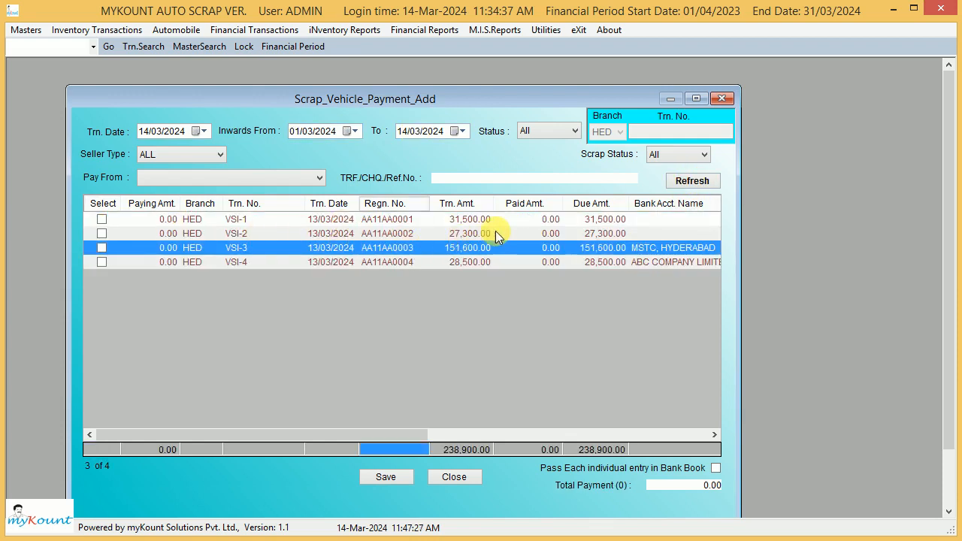
drag(458, 219, 466, 261)
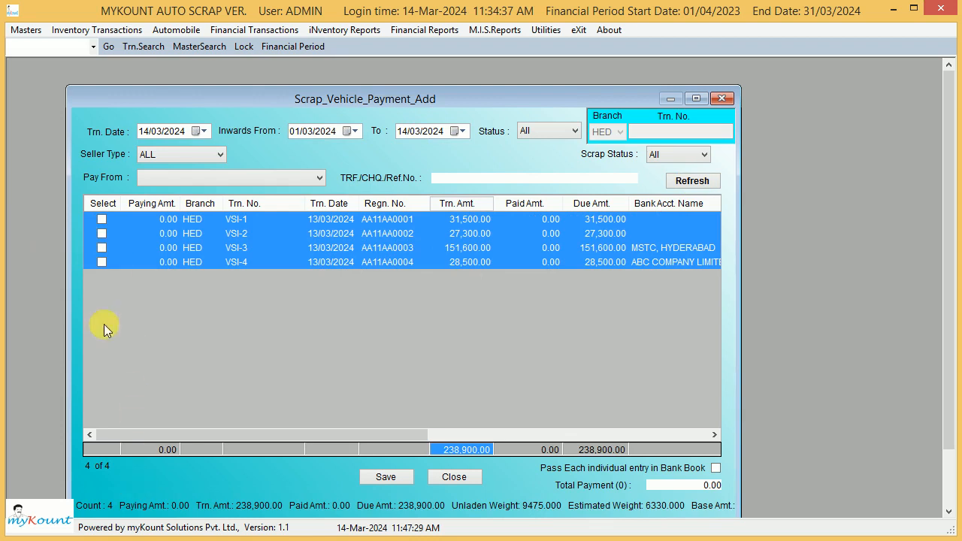
- Mark all four inward entries for payment at their full due amounts
click(101, 219)
click(101, 233)
click(101, 247)
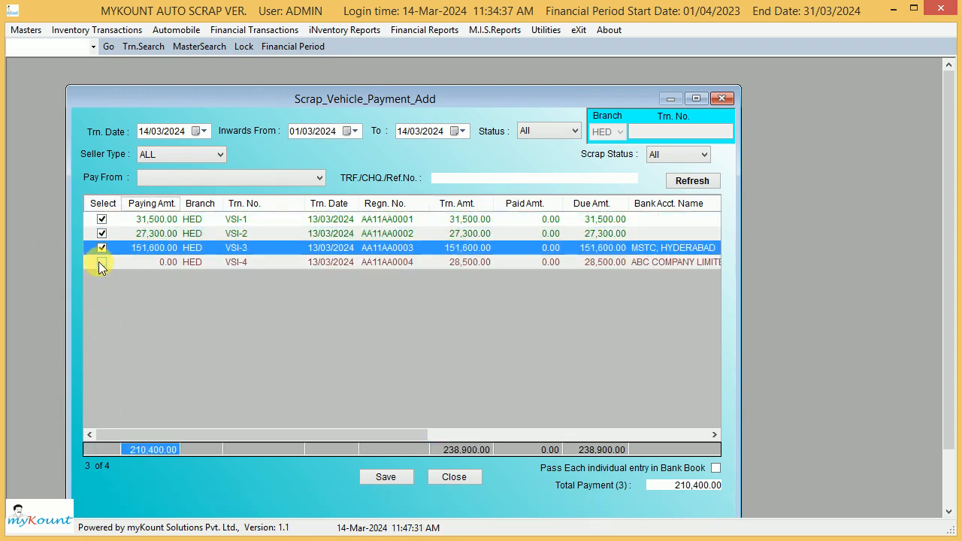
click(101, 261)
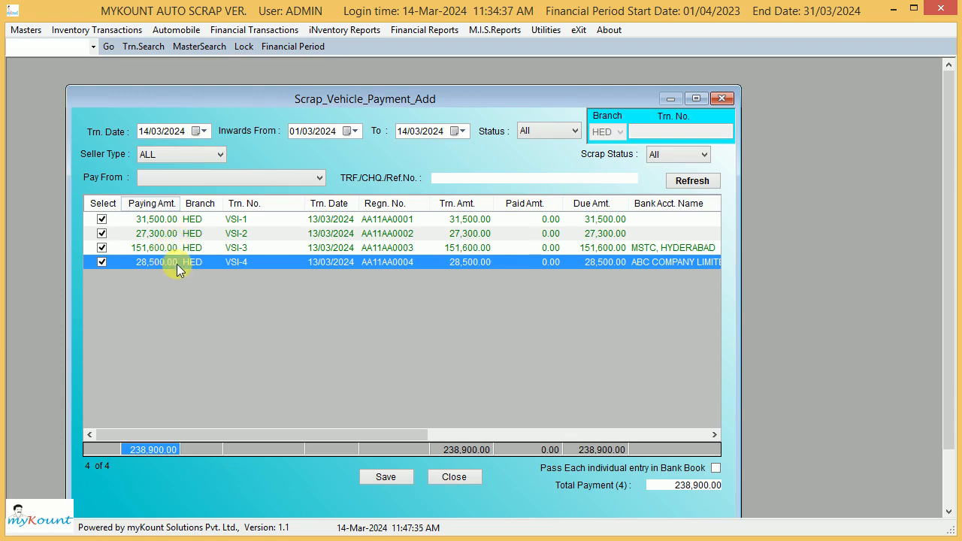
- Set the paying amount of the first and second inward entries to 10,000 each
click(162, 220)
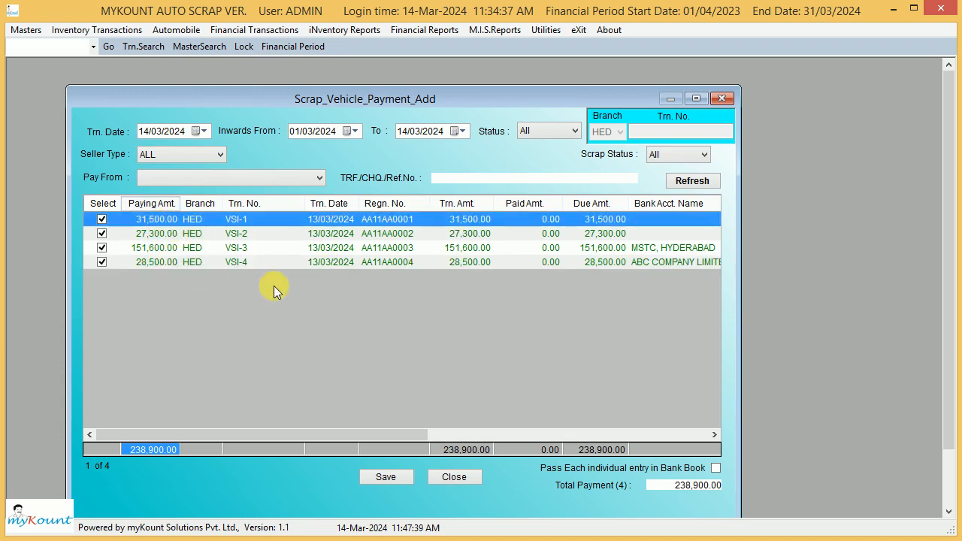
text(10000)
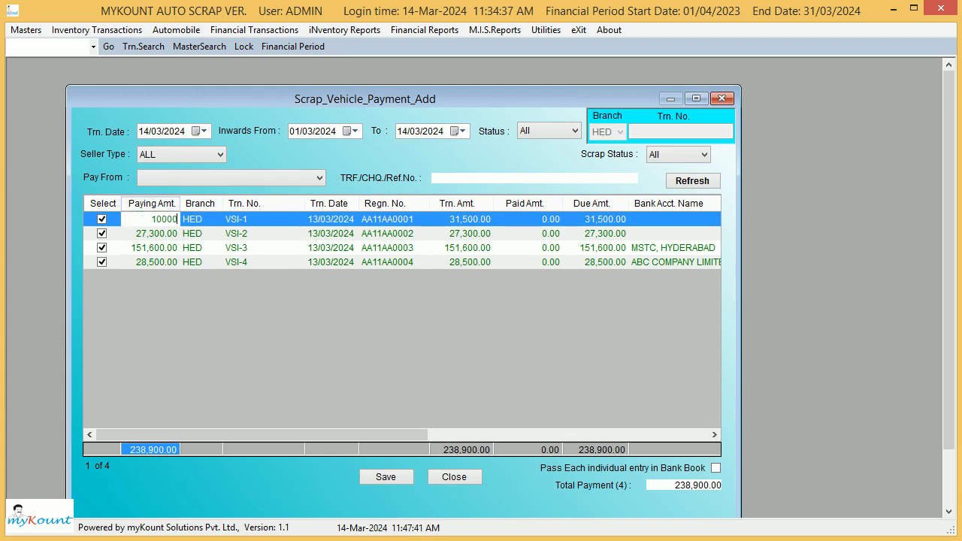
key(Return)
text(10,00)
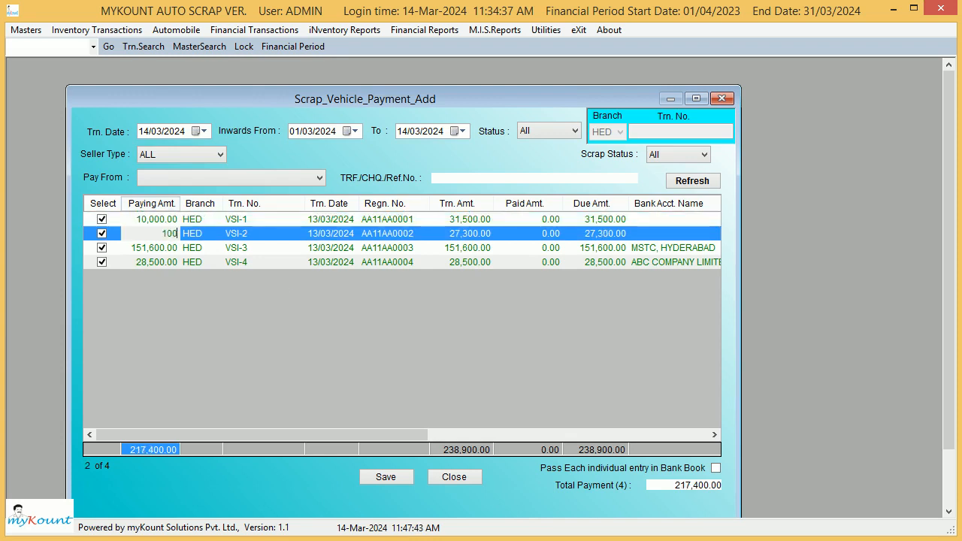
text(00)
key(Return)
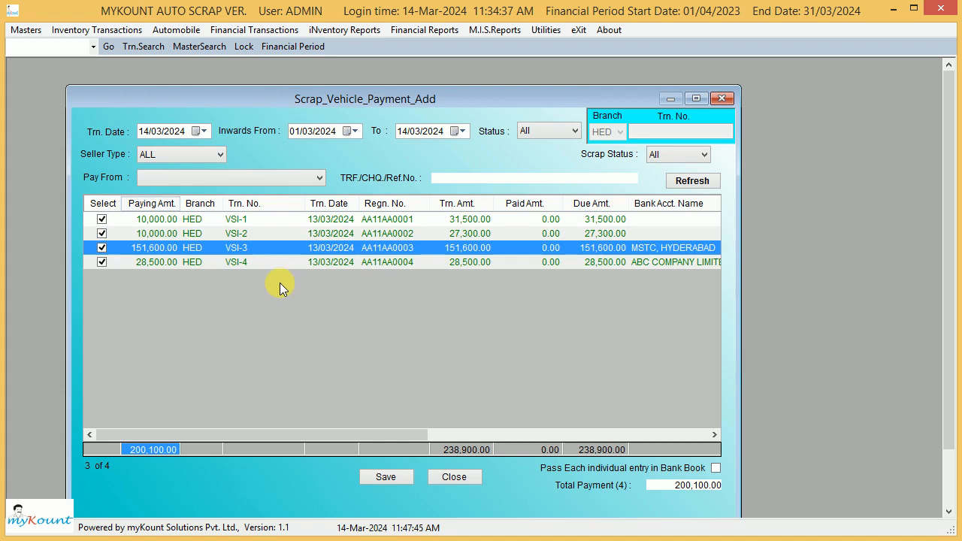
- Exclude the third and fourth inward entries from the payment and review the two remaining paying amounts
click(101, 262)
click(102, 247)
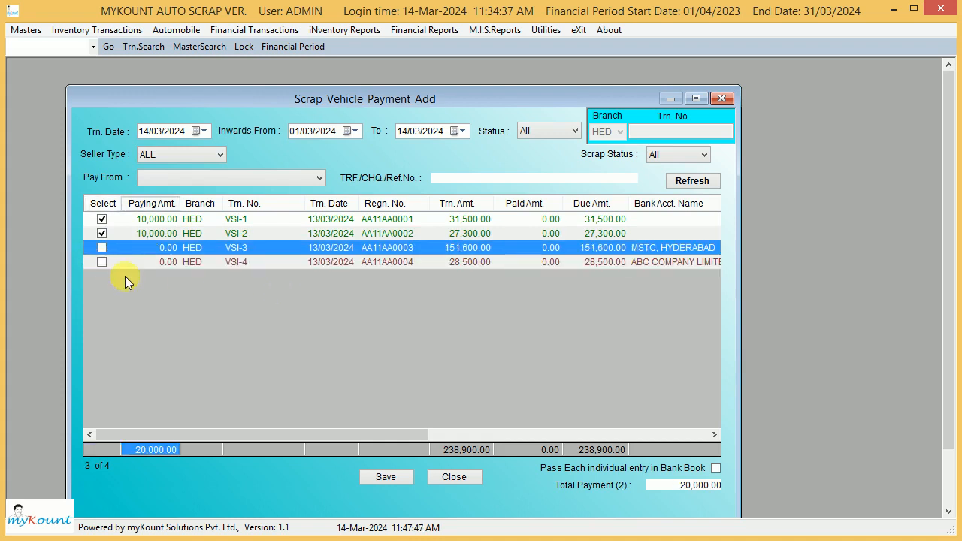
click(152, 234)
click(159, 219)
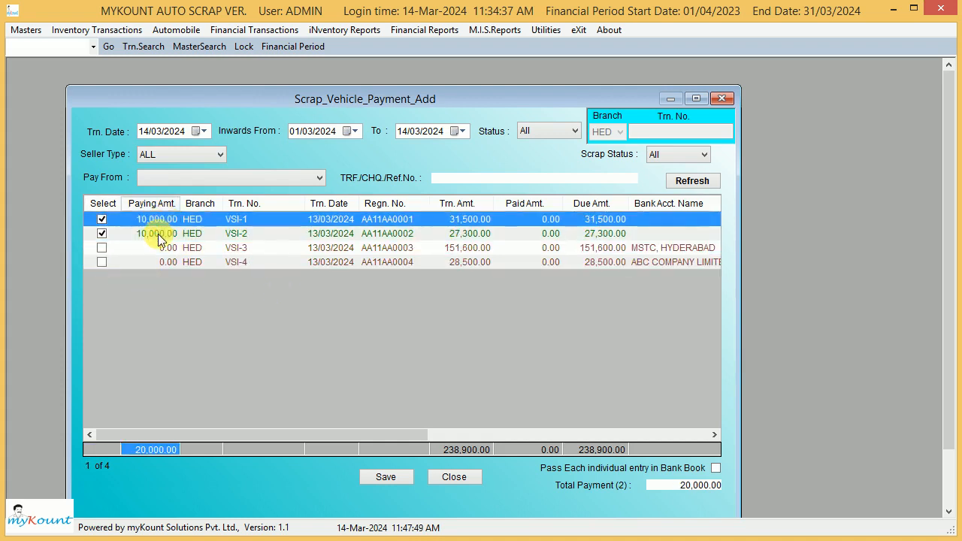
click(159, 236)
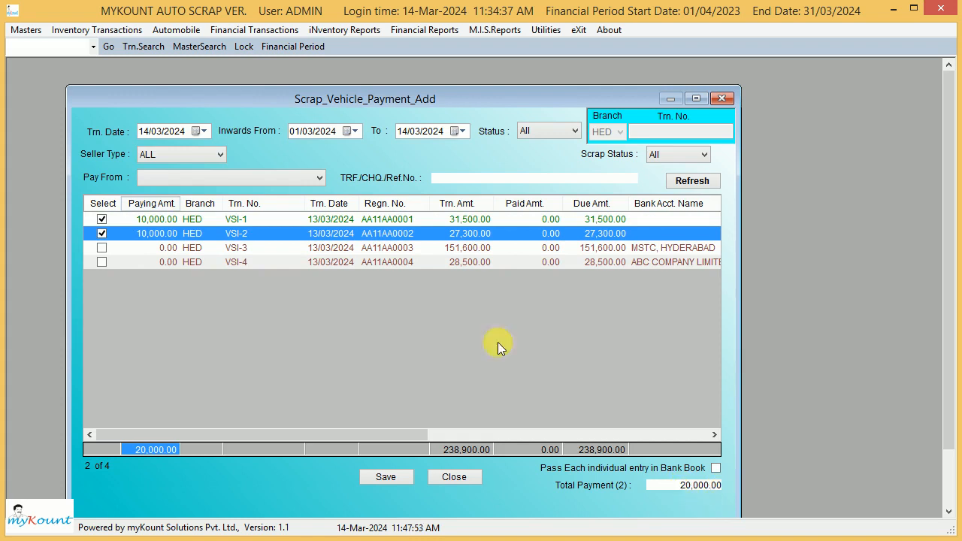
- Pay from STATE BANK OF INDIA with the reference TRF, and check the paying amounts of the two marked entries
click(319, 178)
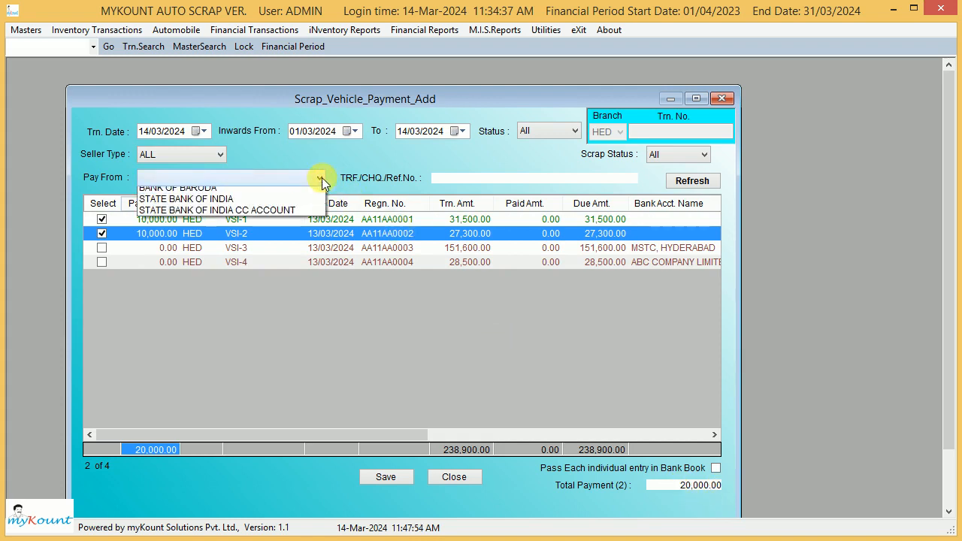
click(234, 203)
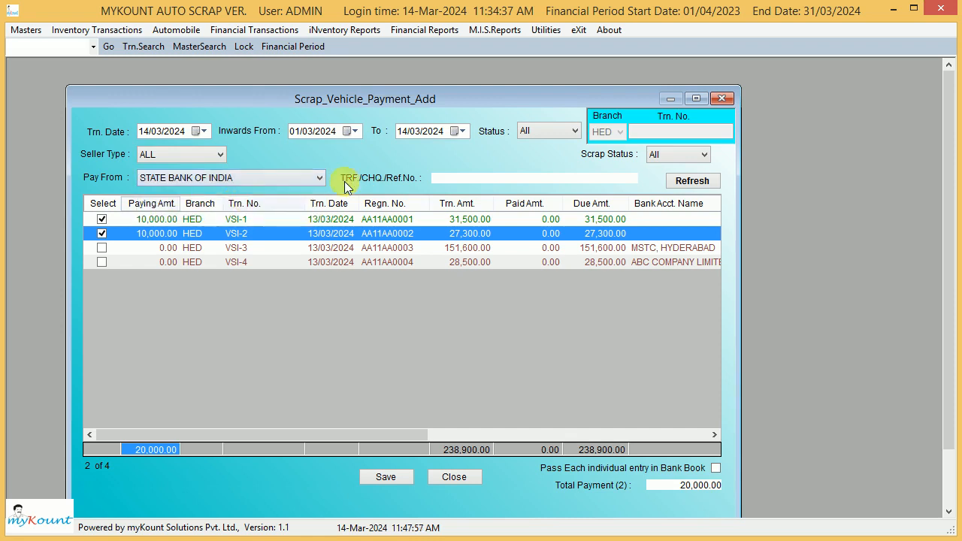
click(455, 178)
text(t)
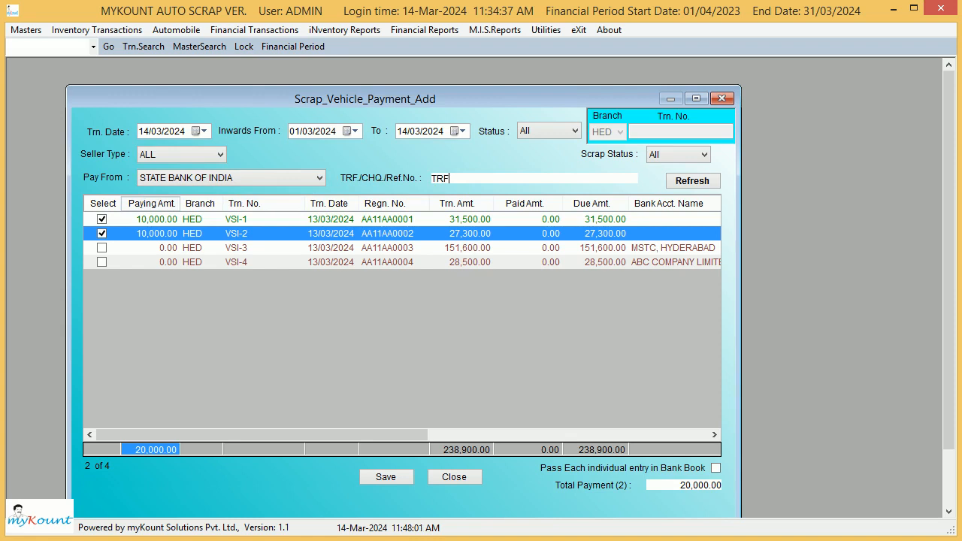
click(173, 221)
key(Down)
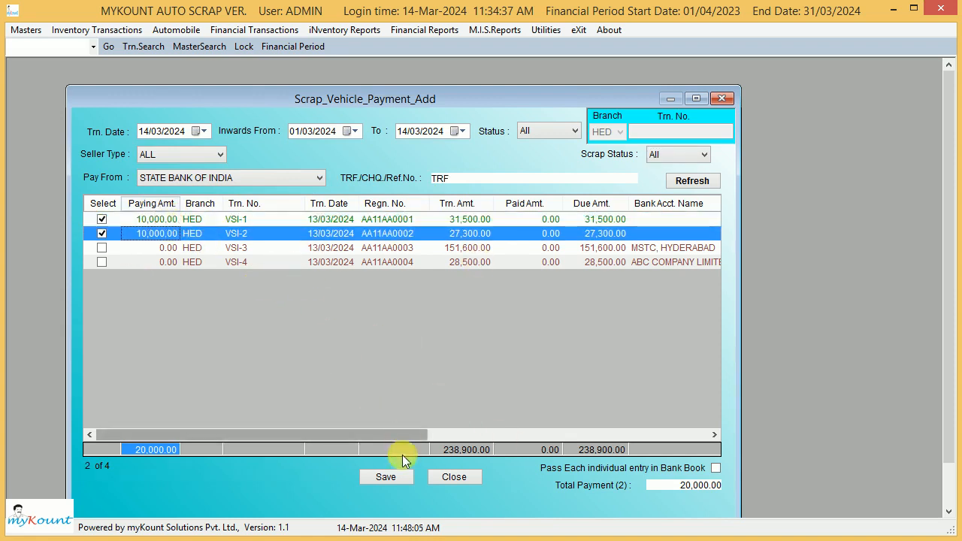
- Save the scrap vehicle payment, confirm it and dismiss the message
click(394, 478)
click(472, 348)
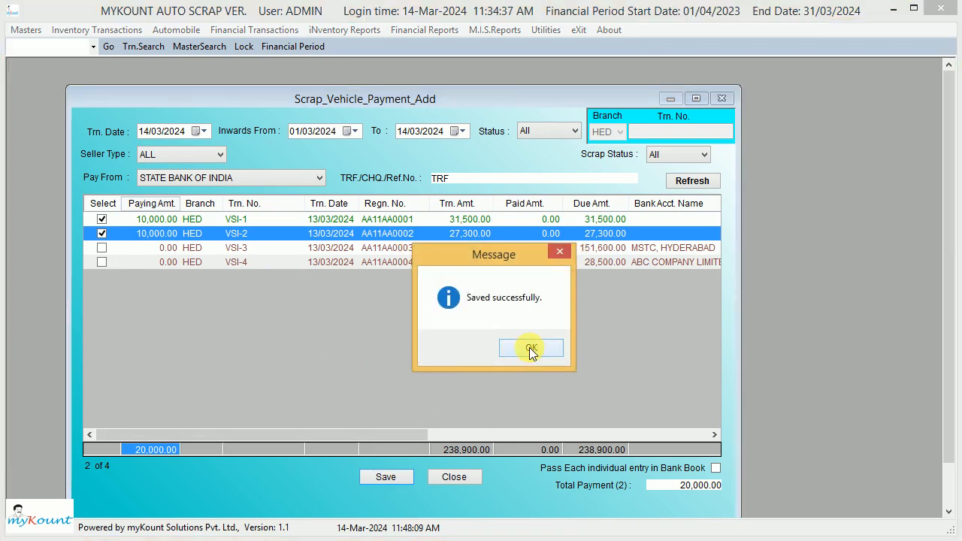
click(529, 348)
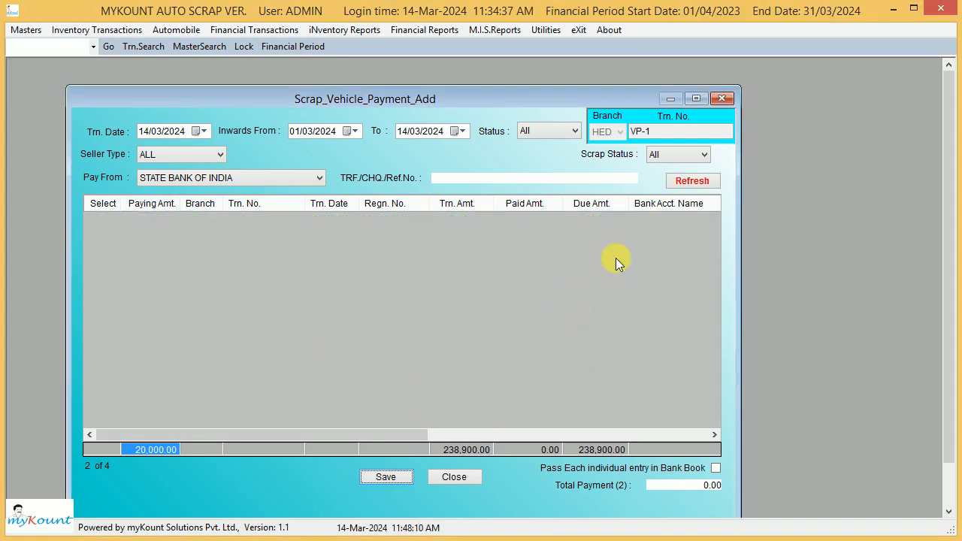
- Reload the inward entries in the vehicle payment form and review the transaction, paid and due amounts of the listed vehicles
click(696, 180)
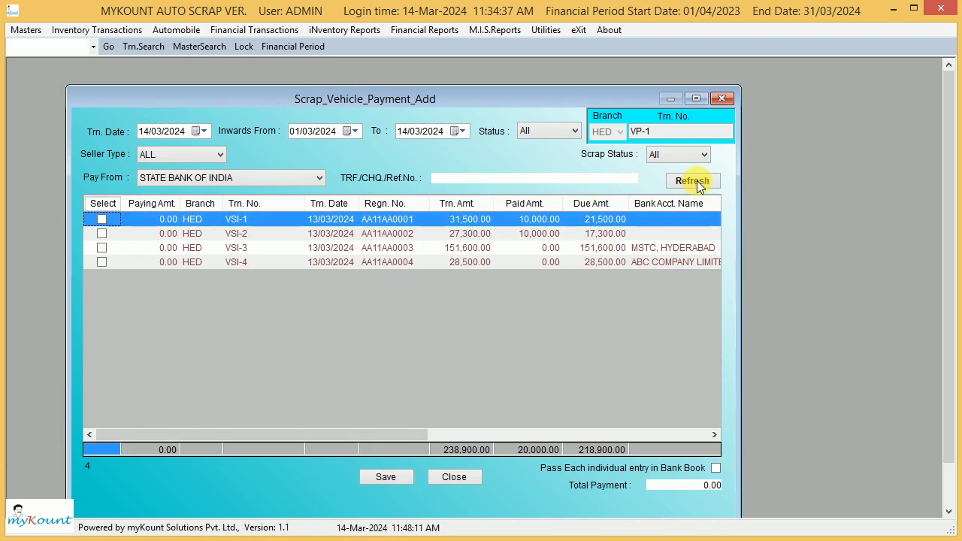
click(534, 233)
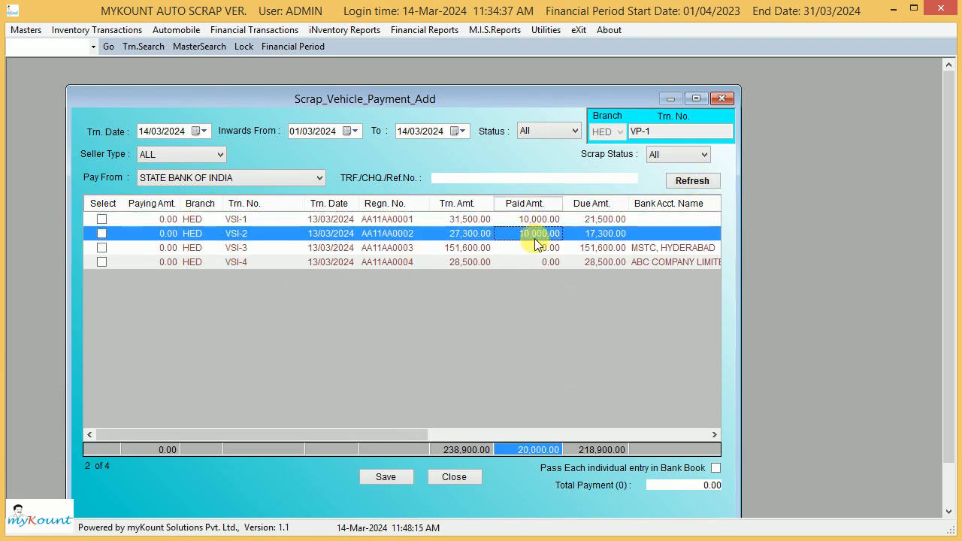
click(538, 248)
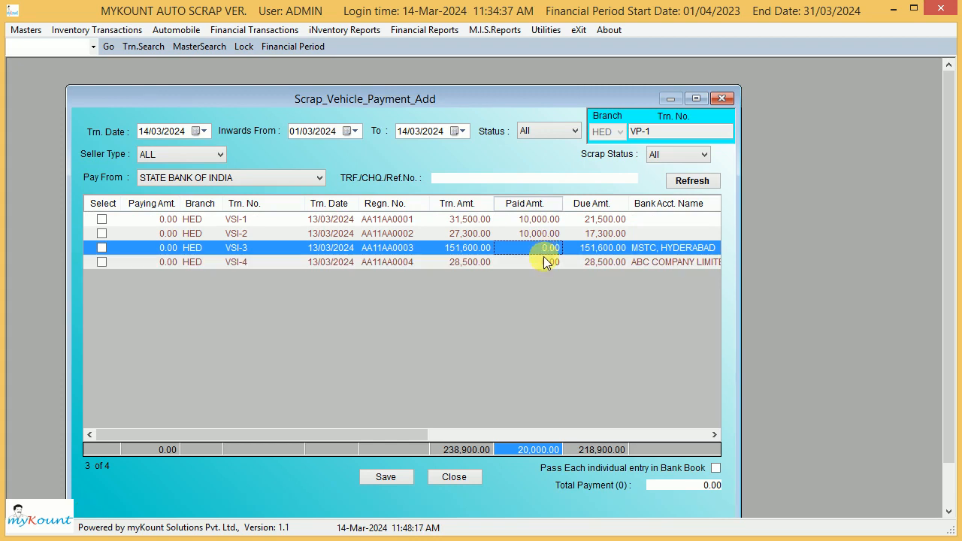
click(602, 219)
click(597, 233)
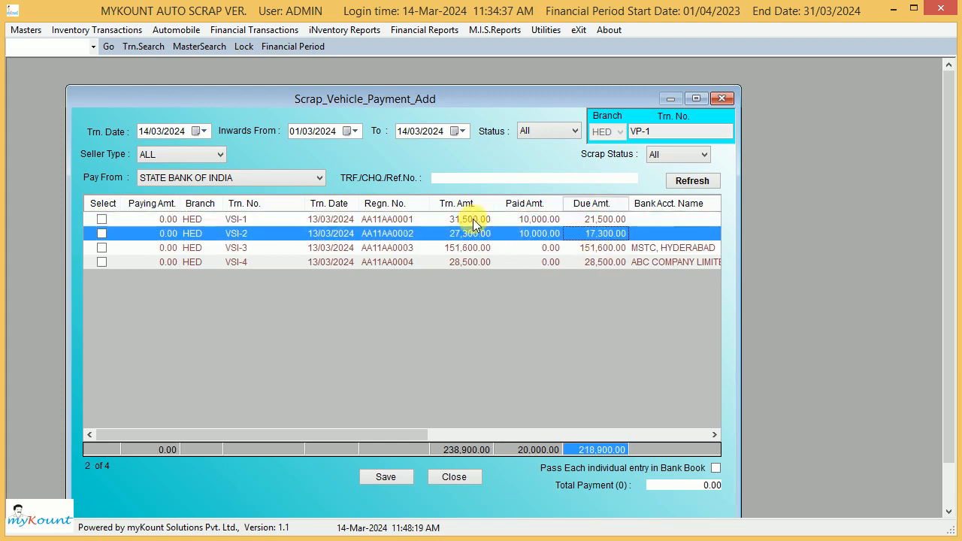
drag(473, 220, 473, 253)
click(534, 218)
click(606, 221)
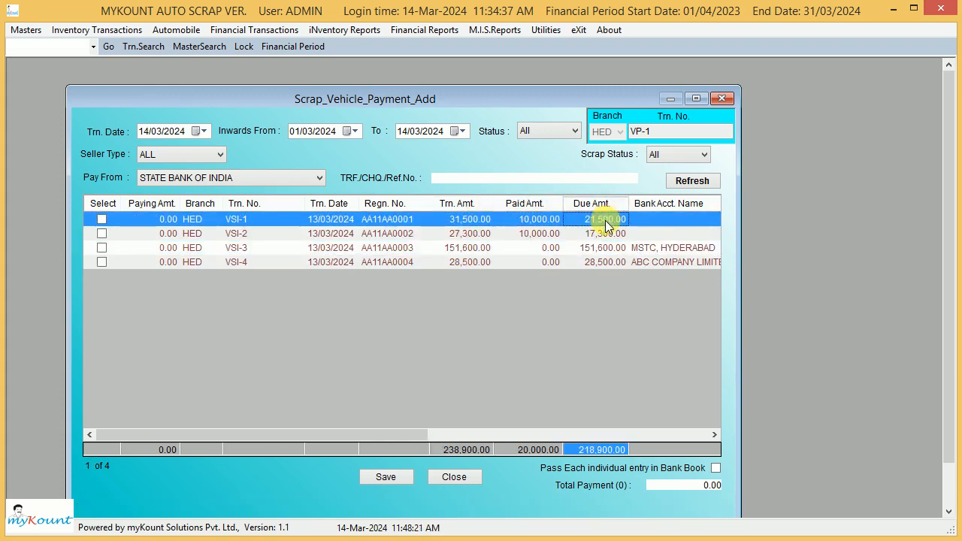
- Mark the VSI-1 and VSI-2 inwards for payment of their full due amounts, try to save, and enter TRF as the reference
click(102, 220)
click(103, 233)
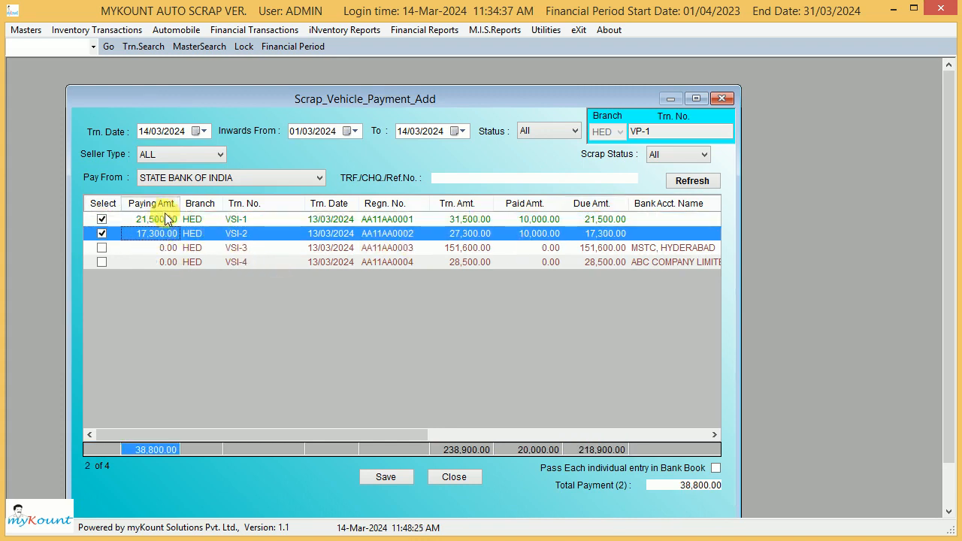
click(387, 478)
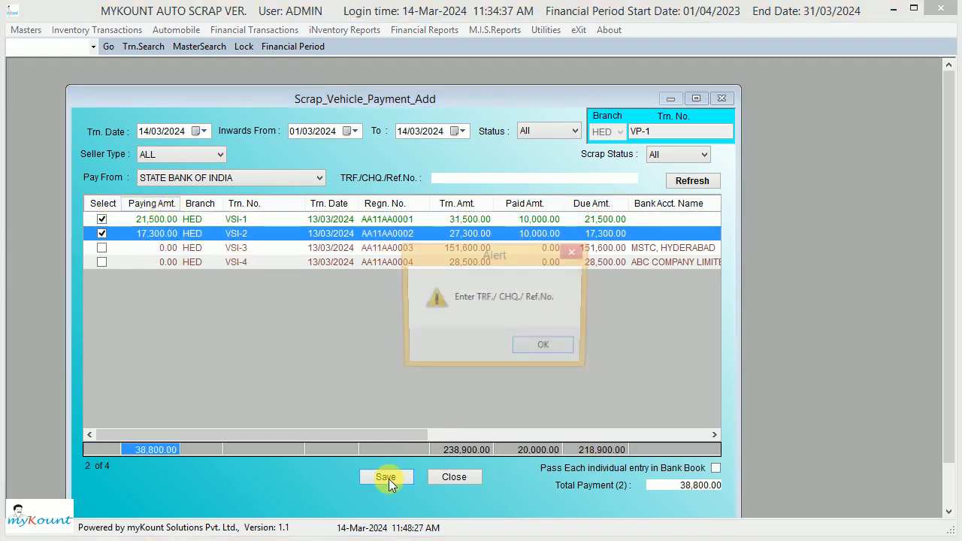
click(546, 348)
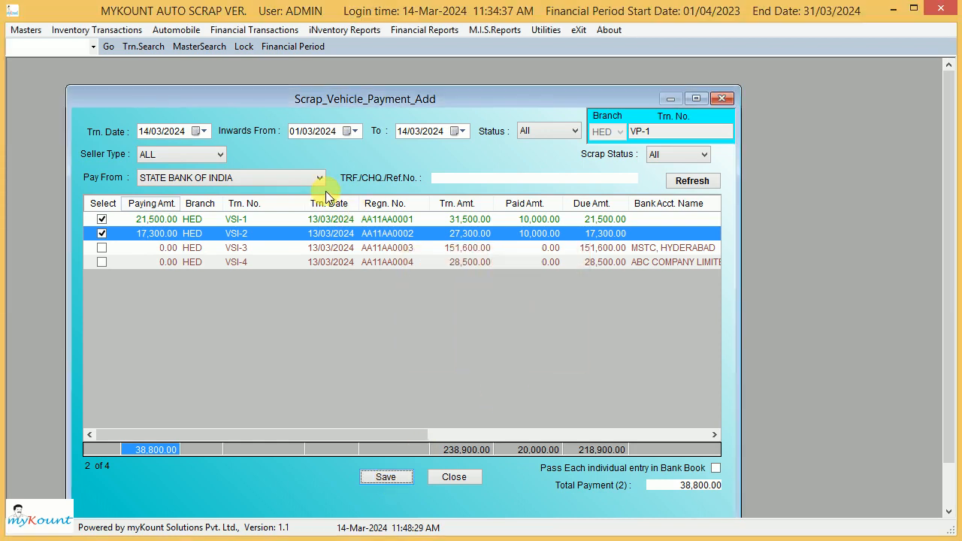
click(484, 180)
text(TRF)
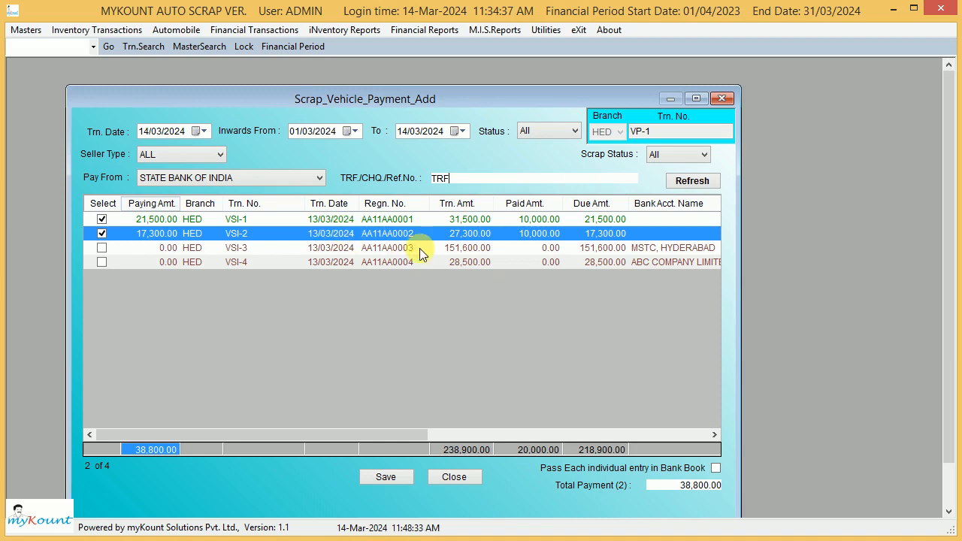
- Open inward VSI-3 from the payment list, review its vehicle RC and seller details, and close it along with the payment form
double_click(350, 248)
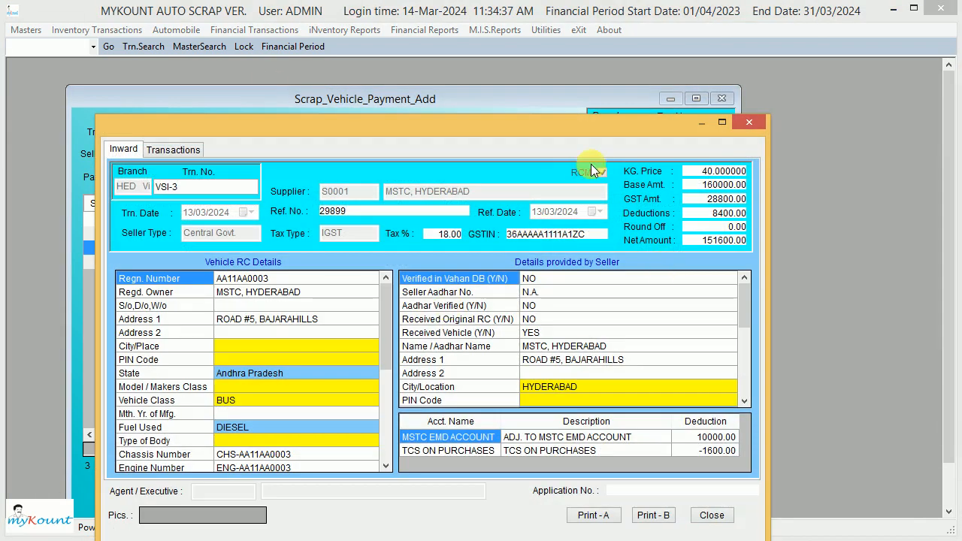
drag(627, 124, 640, 111)
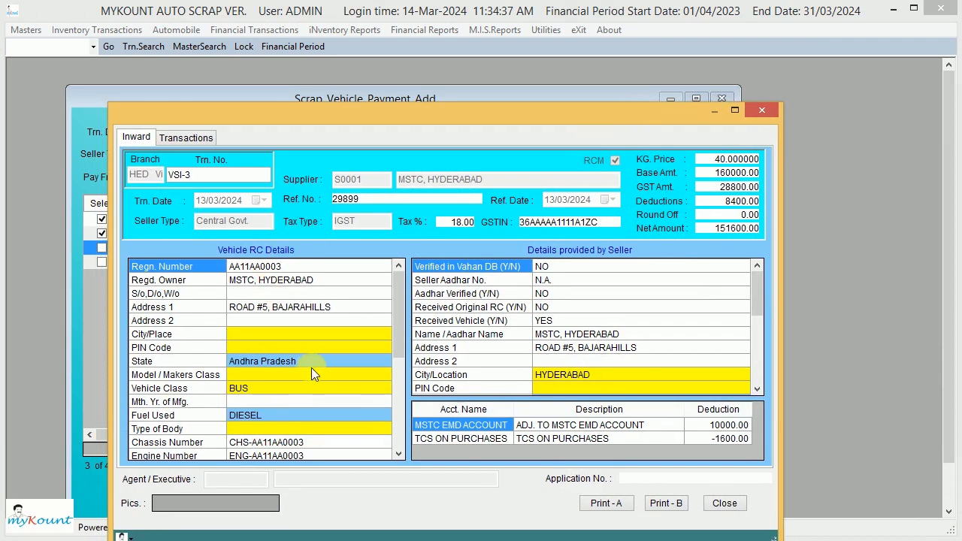
scroll(199, 327, down, 5)
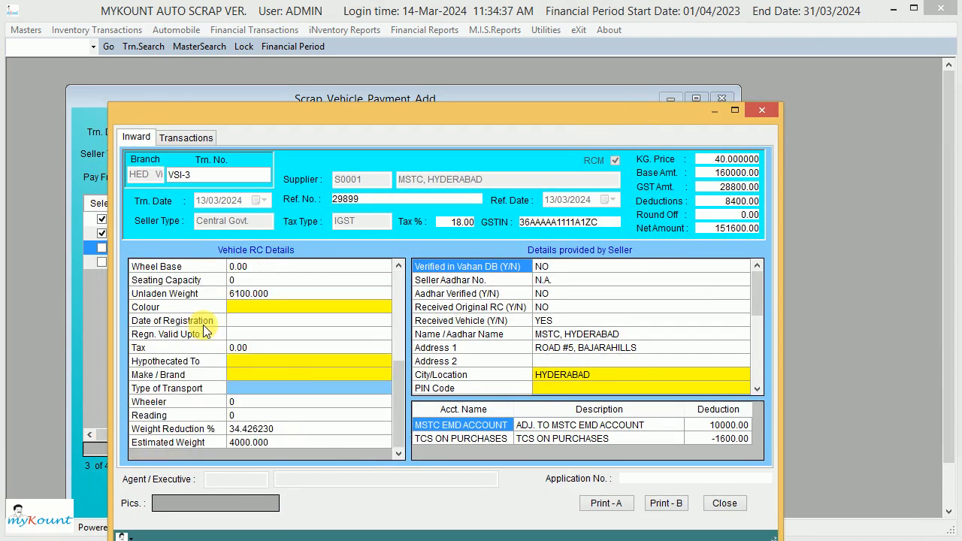
click(632, 304)
scroll(632, 304, down, 4)
scroll(632, 305, up, 4)
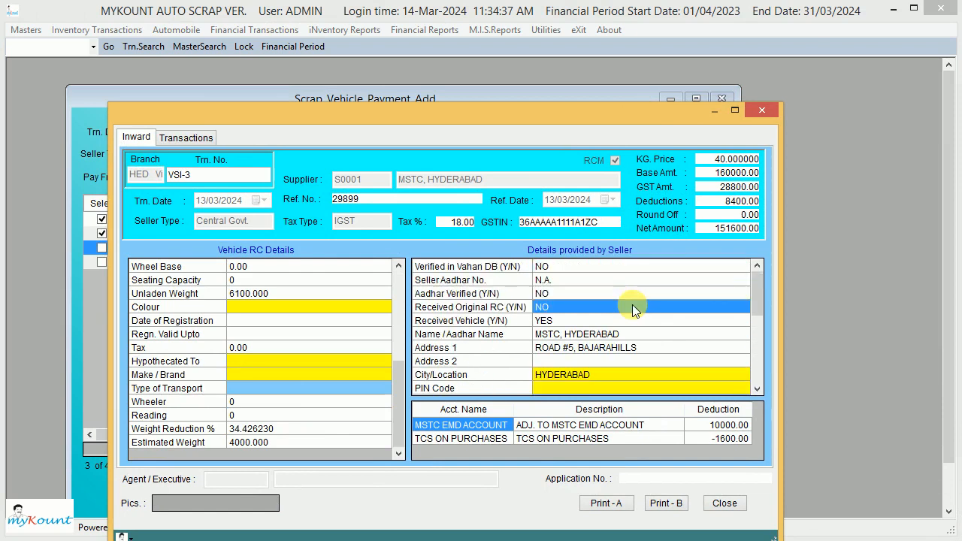
scroll(632, 293, down, 5)
click(759, 110)
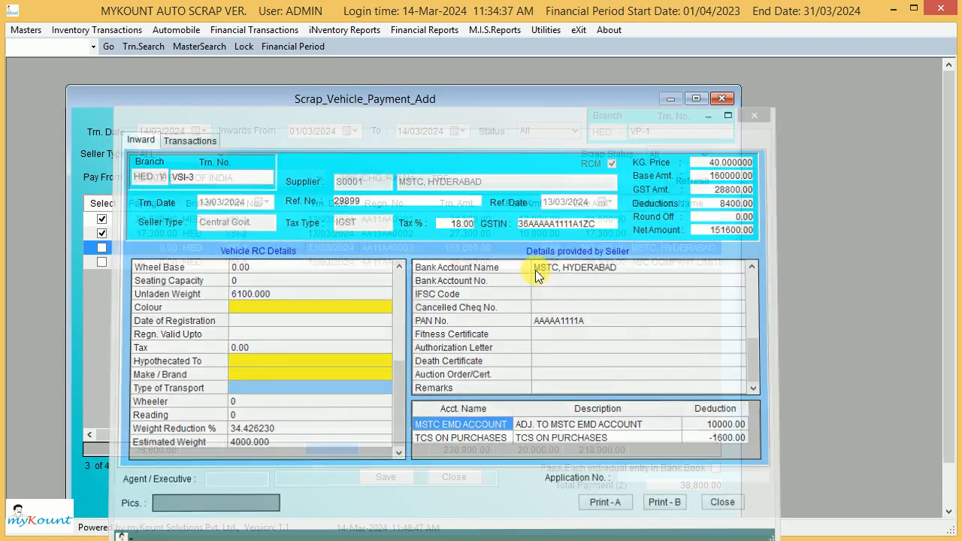
click(723, 99)
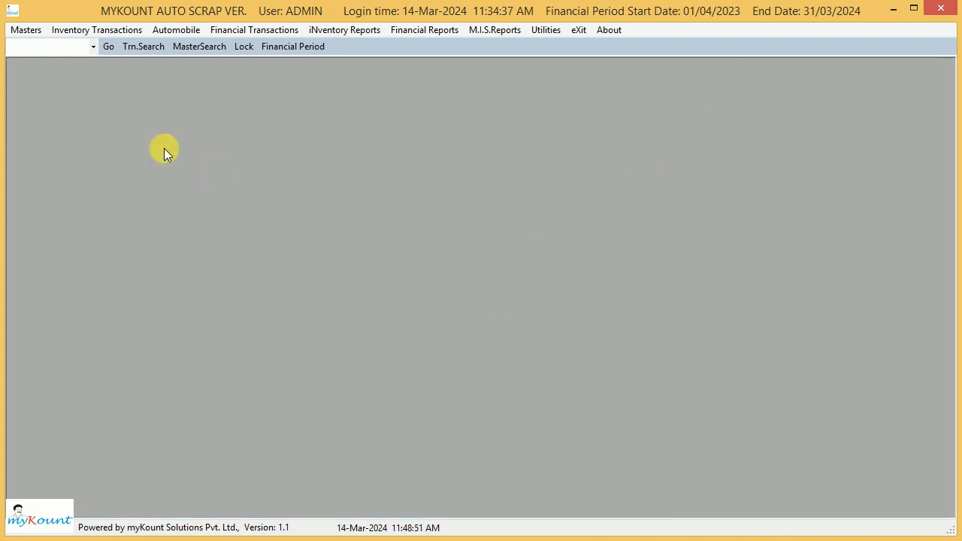
- Load the scrap vehicle Balances Summary for inwards from 01/04/2023 to 14/03/2024, with balances as on 14/03/2024
click(177, 30)
mouse_move(190, 47)
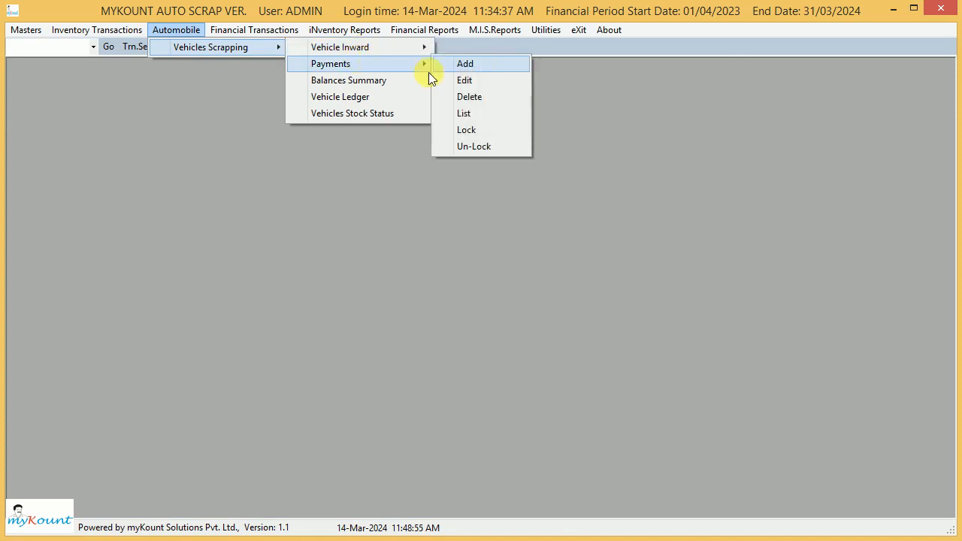
click(406, 80)
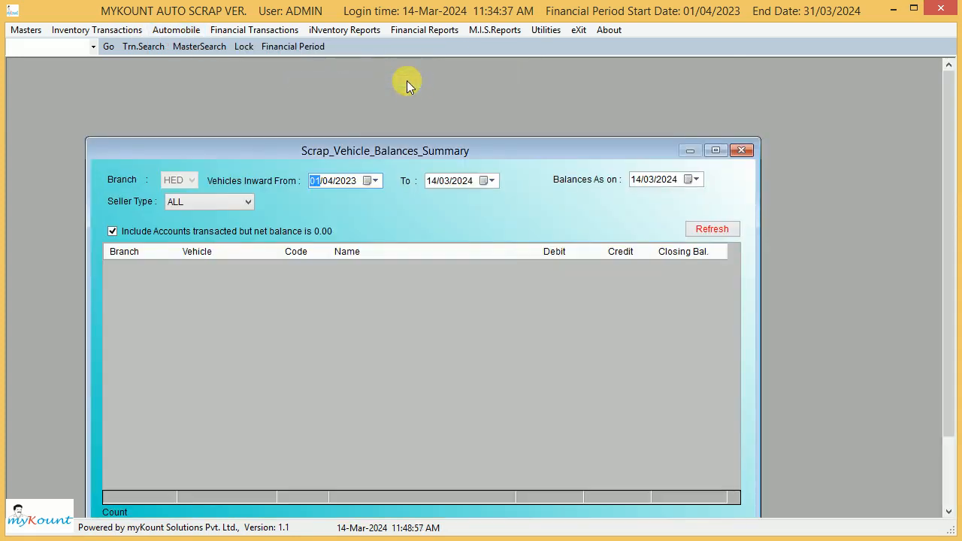
drag(512, 153, 504, 103)
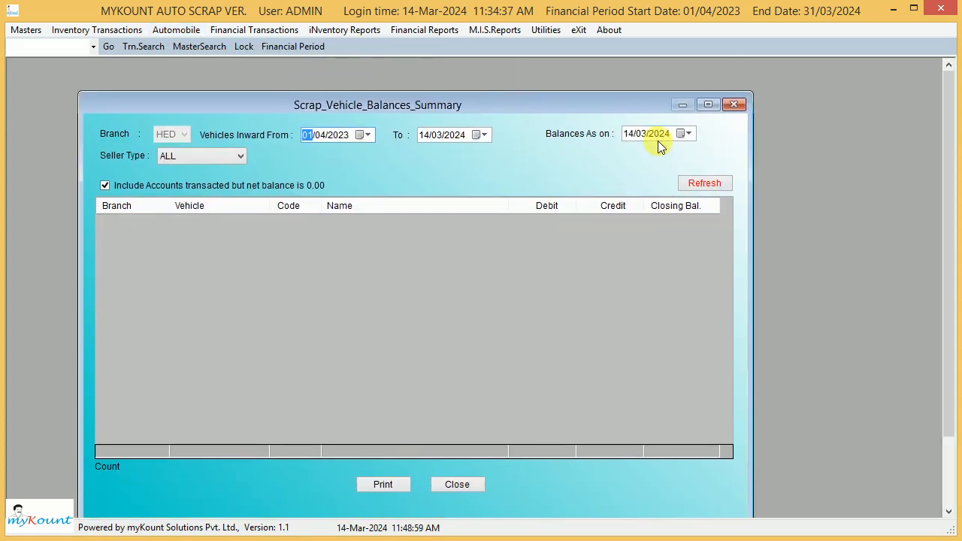
click(687, 183)
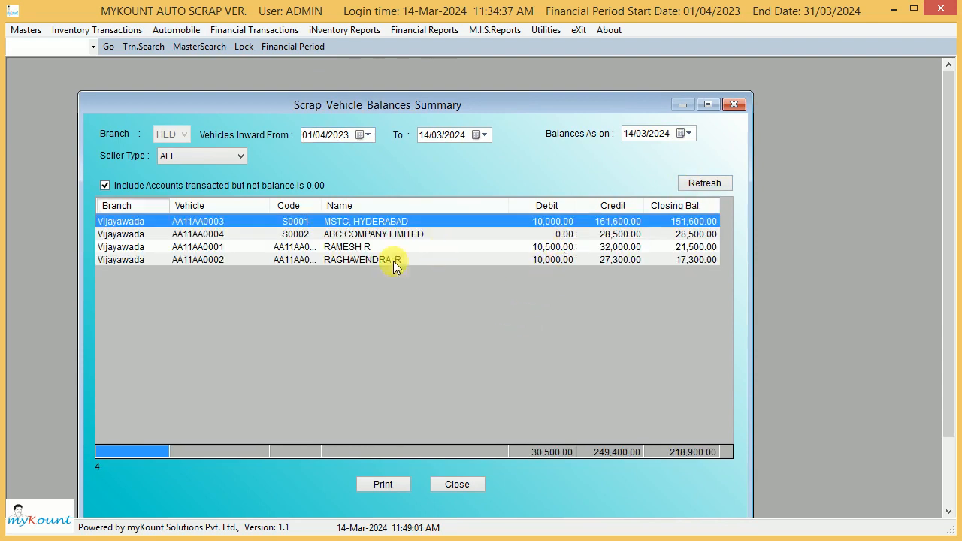
drag(592, 107, 585, 89)
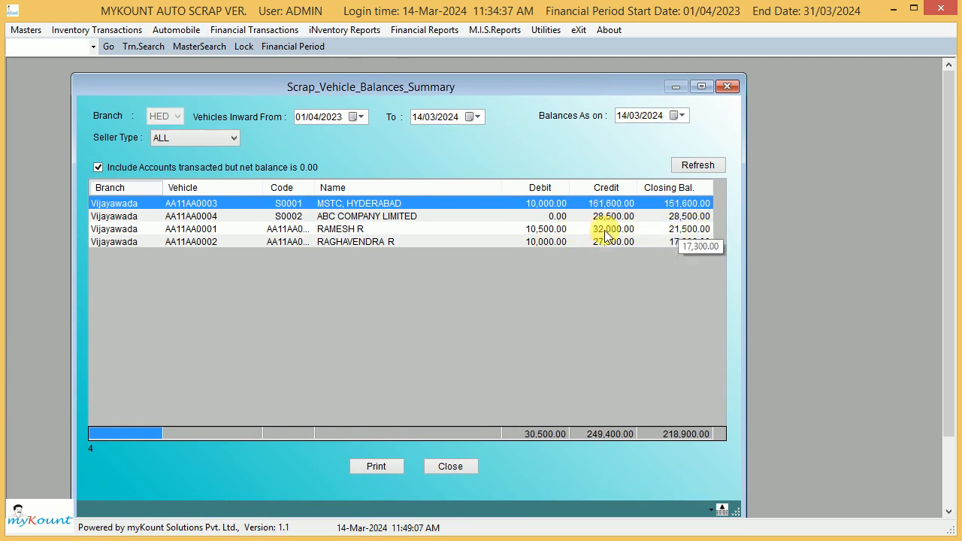
- View the vehicle ledger of AA11AA0004 from the balances summary, then close it
double_click(558, 215)
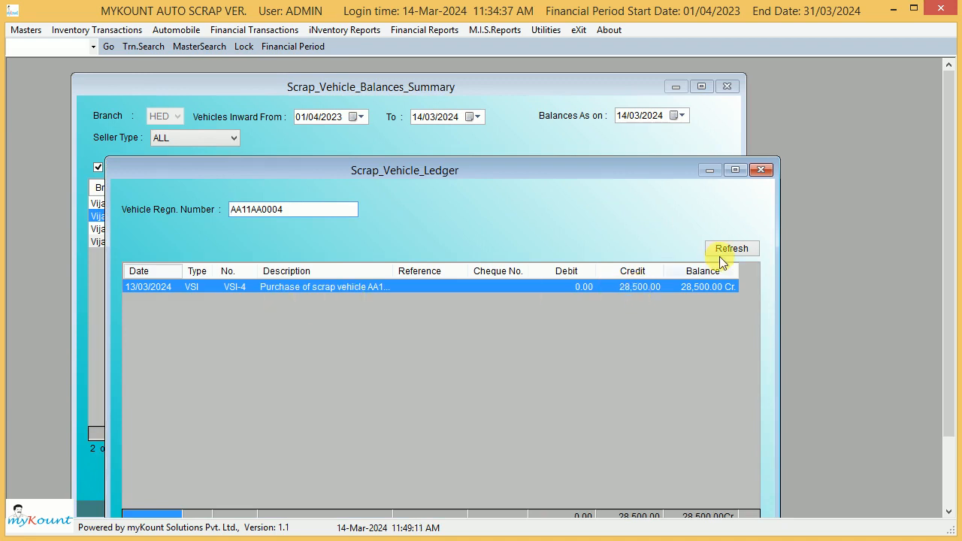
click(760, 170)
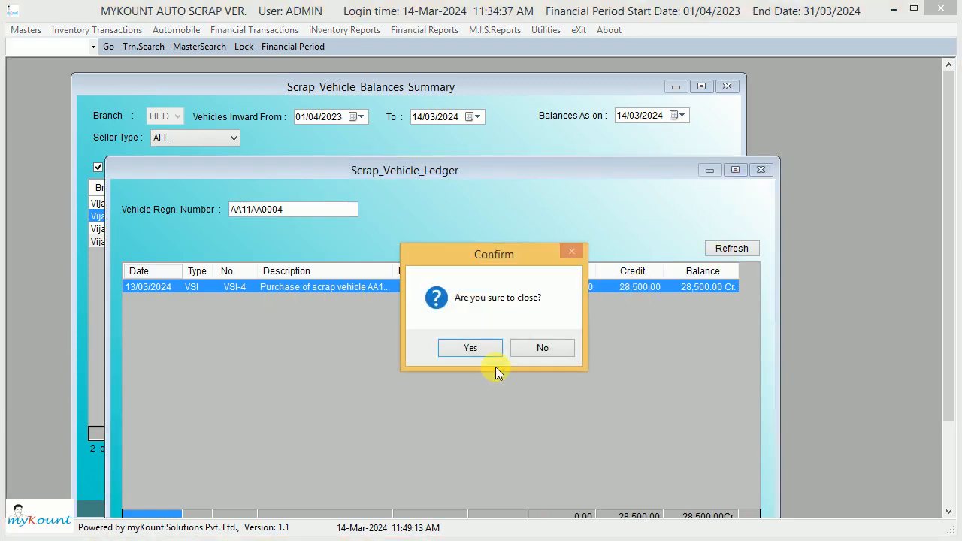
click(469, 350)
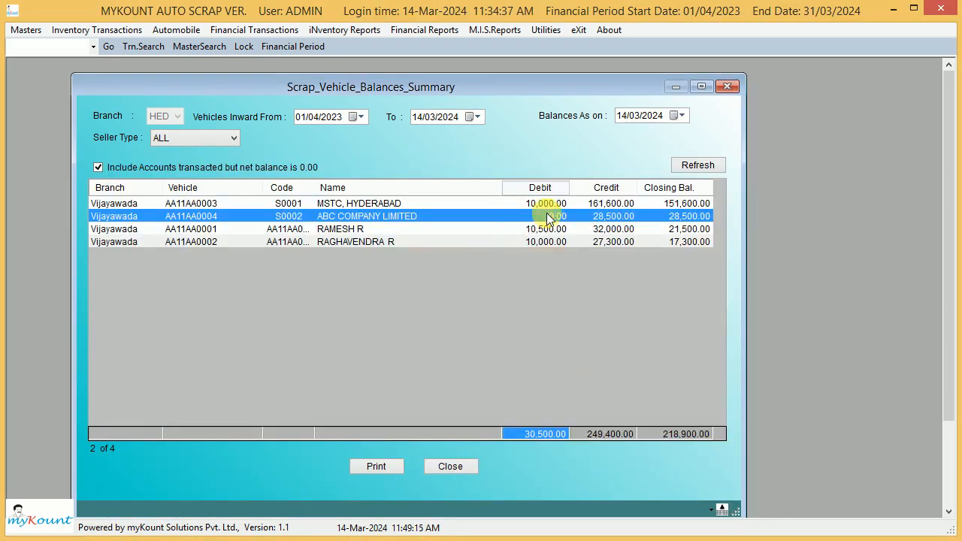
- Examine the purchase, MSTC EMD adjustment and TCS entries in the ledger of vehicle AA11AA0003, then close it
double_click(589, 206)
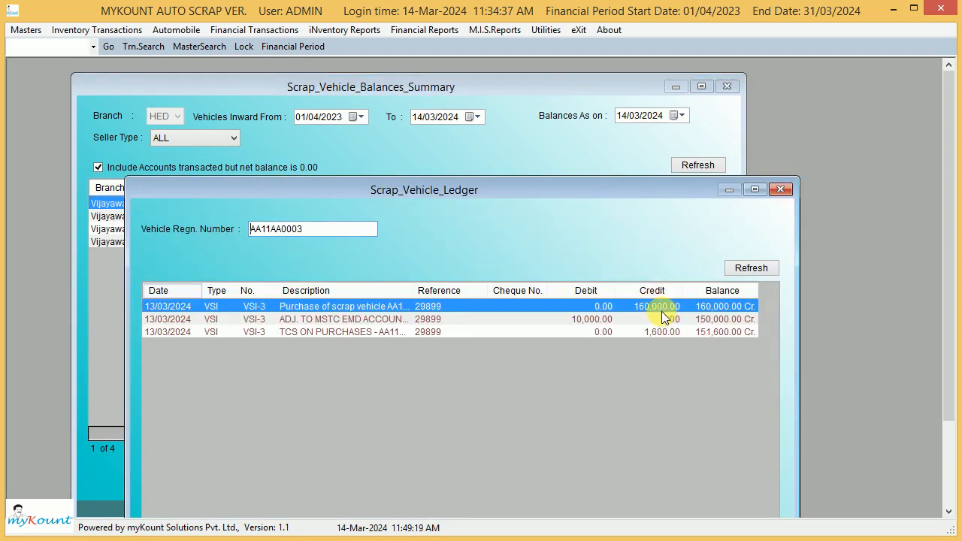
click(344, 320)
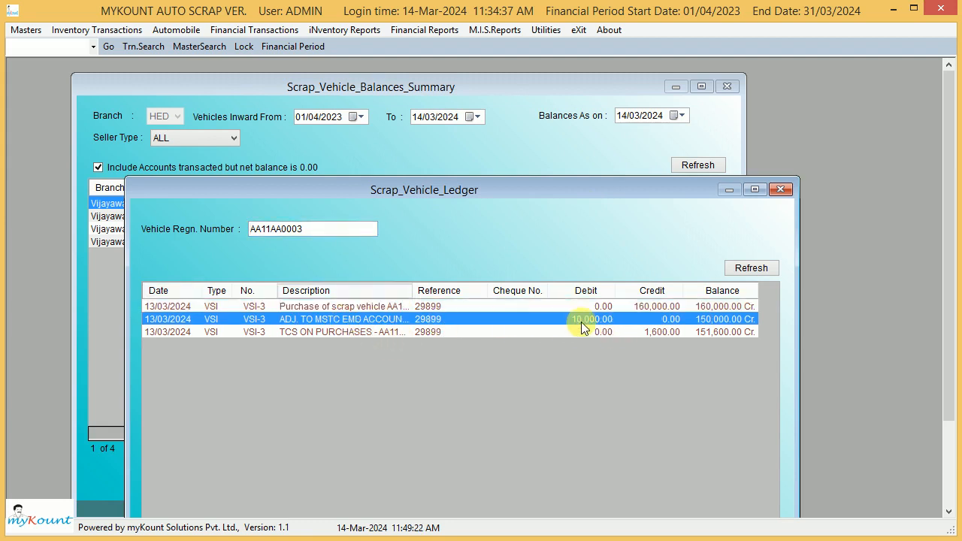
click(348, 332)
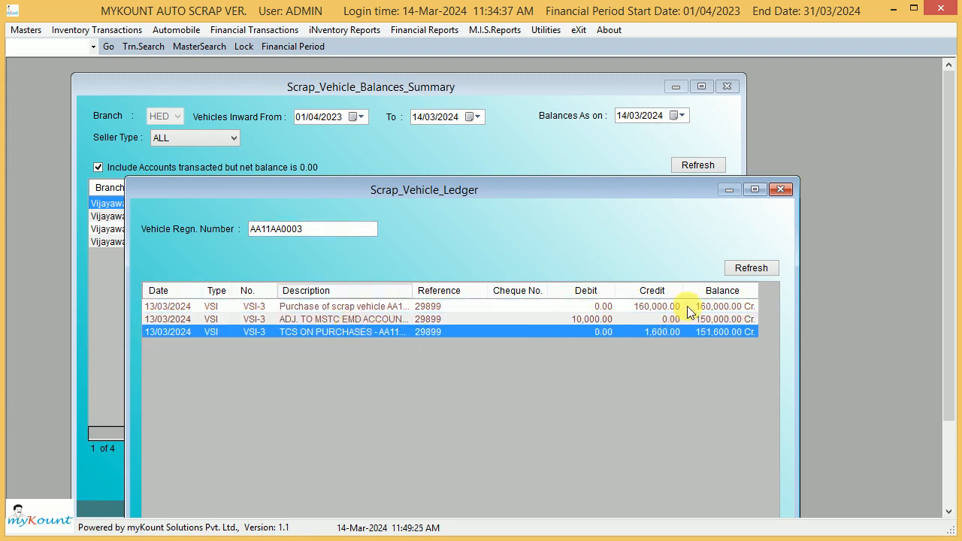
drag(686, 187, 689, 127)
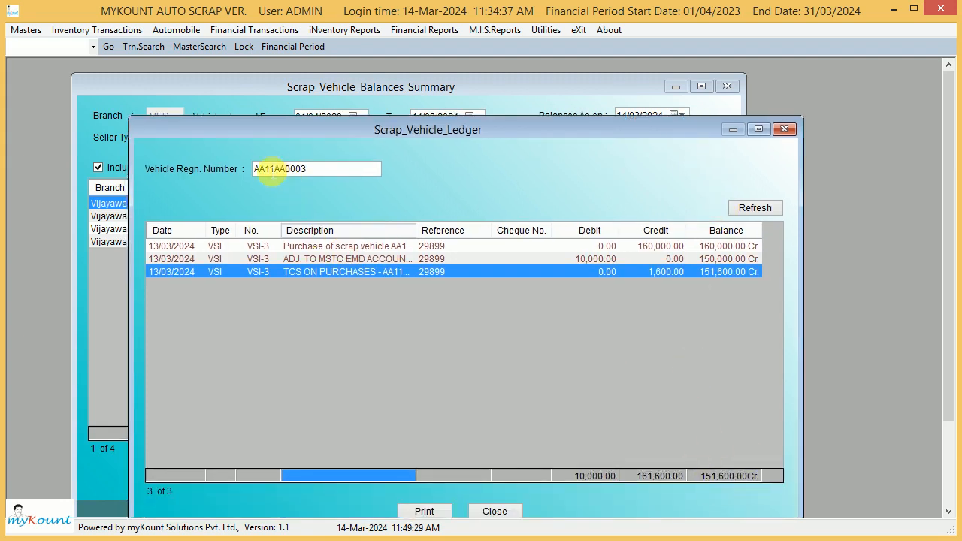
click(786, 132)
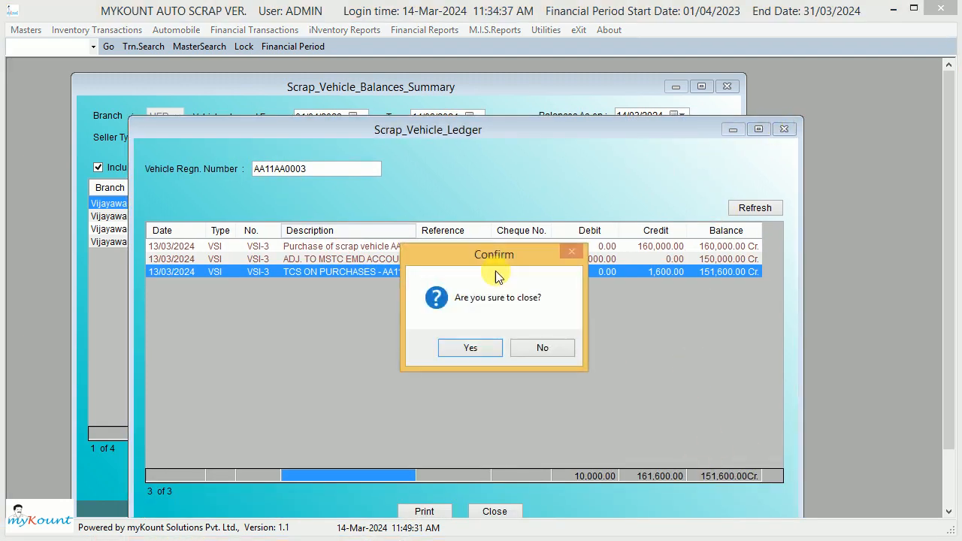
click(466, 350)
- Examine the fines and penalties and the bank payment entries in the ledger of vehicle AA11AA0001, then close it
double_click(532, 230)
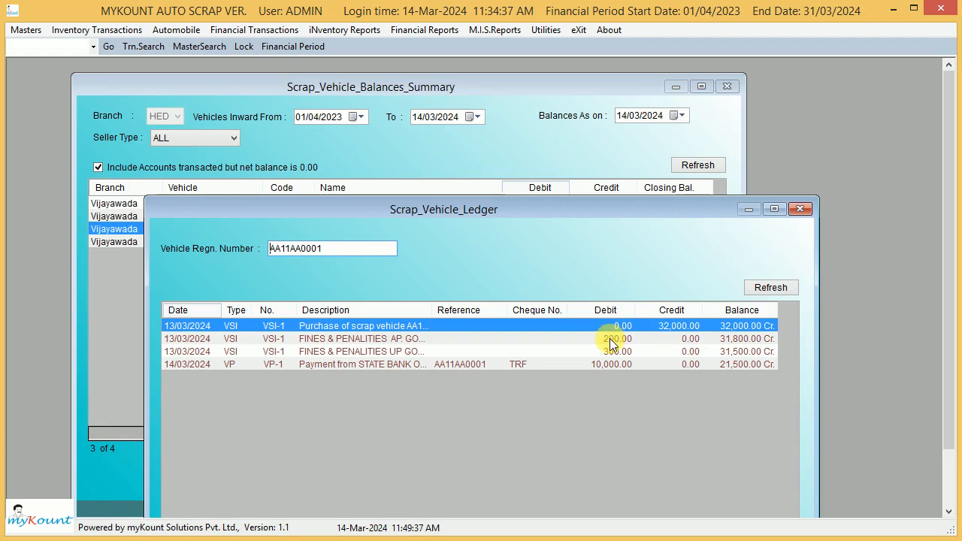
drag(623, 343, 614, 350)
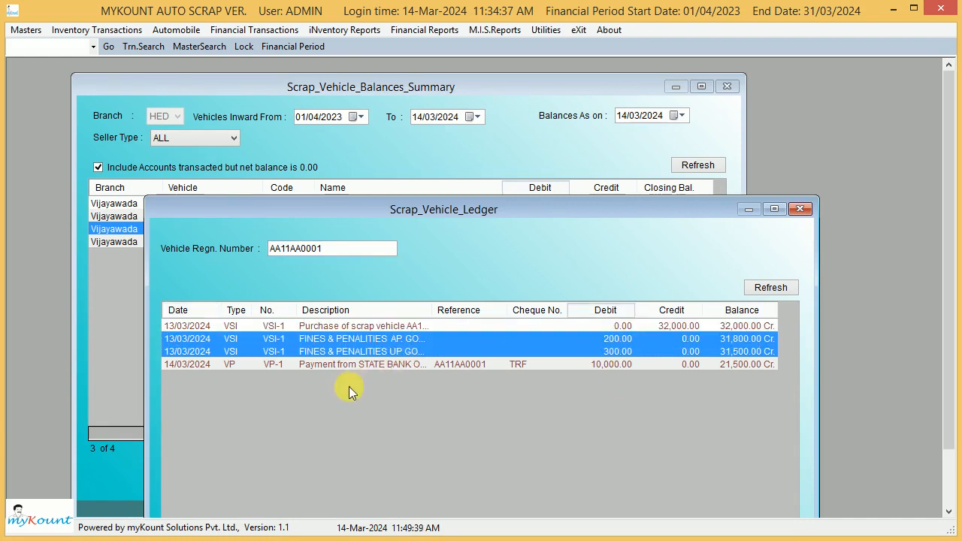
click(484, 366)
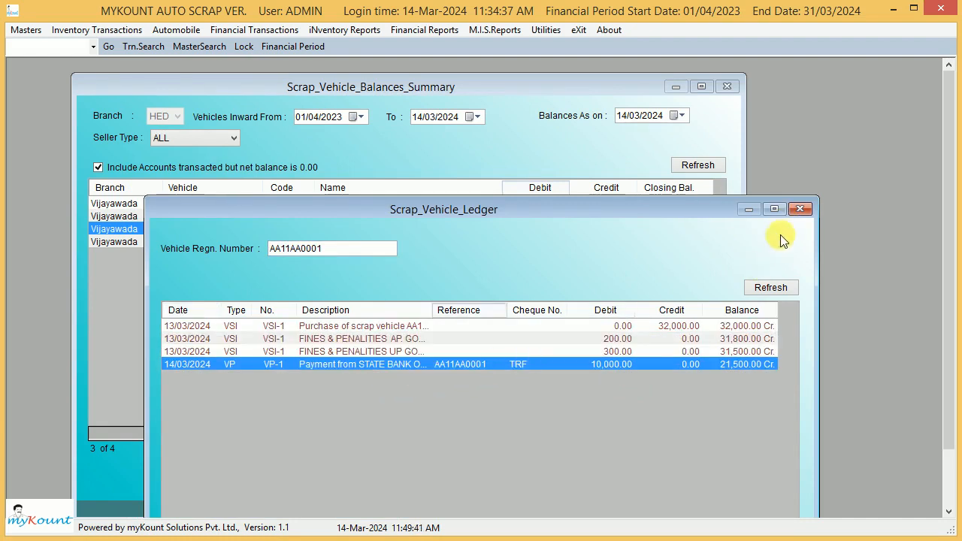
drag(660, 212, 654, 118)
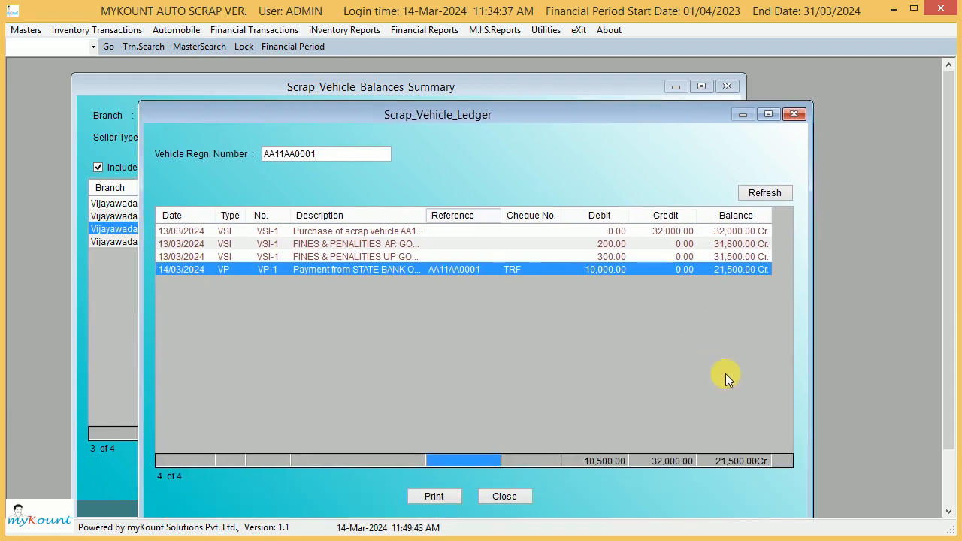
click(793, 114)
click(478, 352)
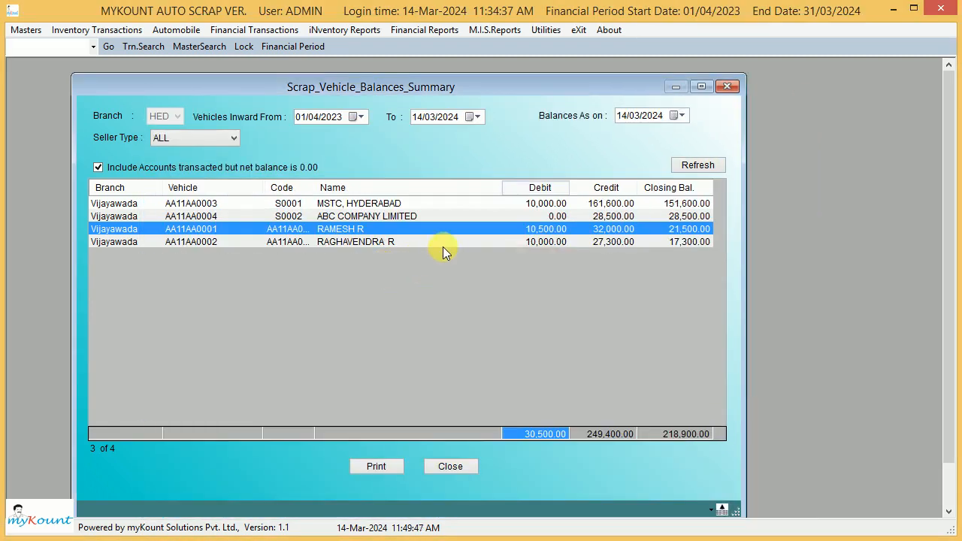
- Examine the purchase and bank payment entries in the ledger of vehicle AA11AA0002, then close it
double_click(446, 246)
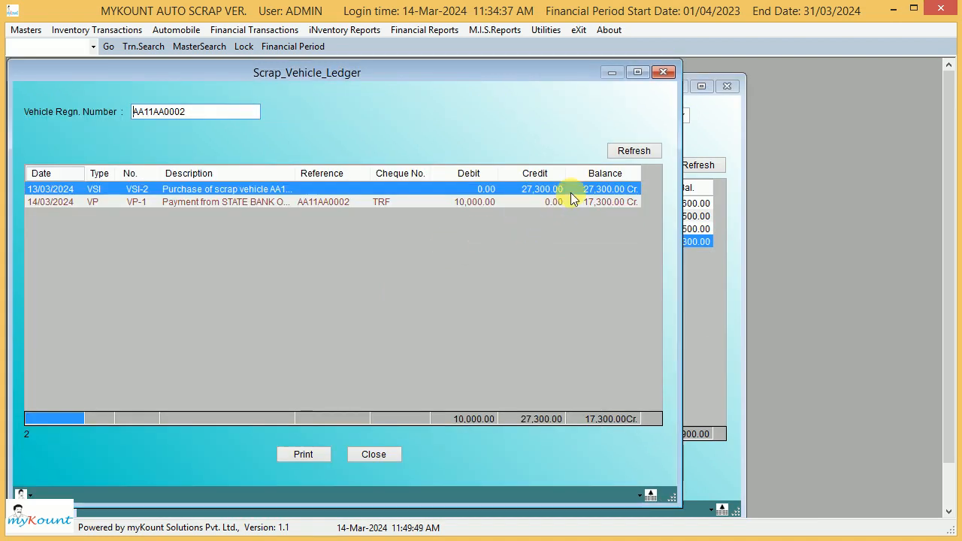
click(423, 202)
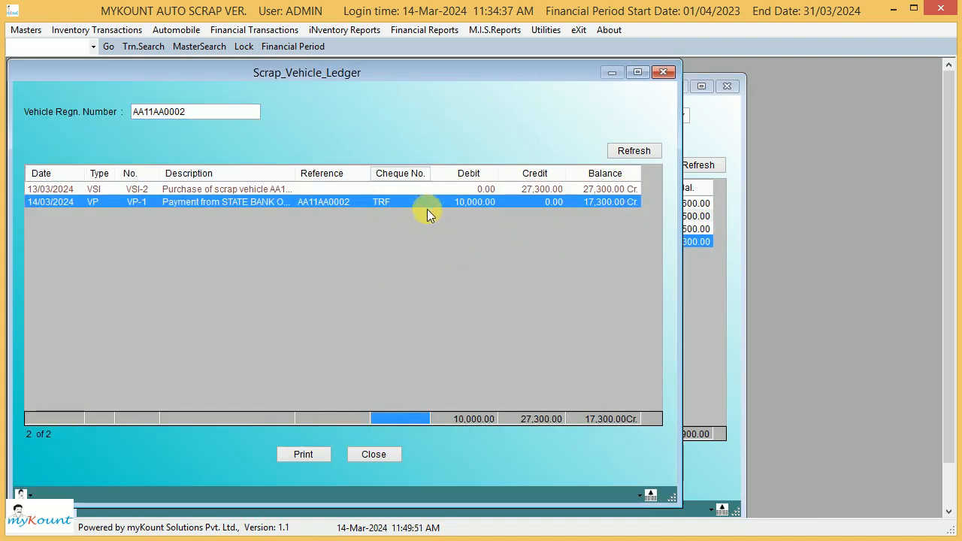
click(662, 72)
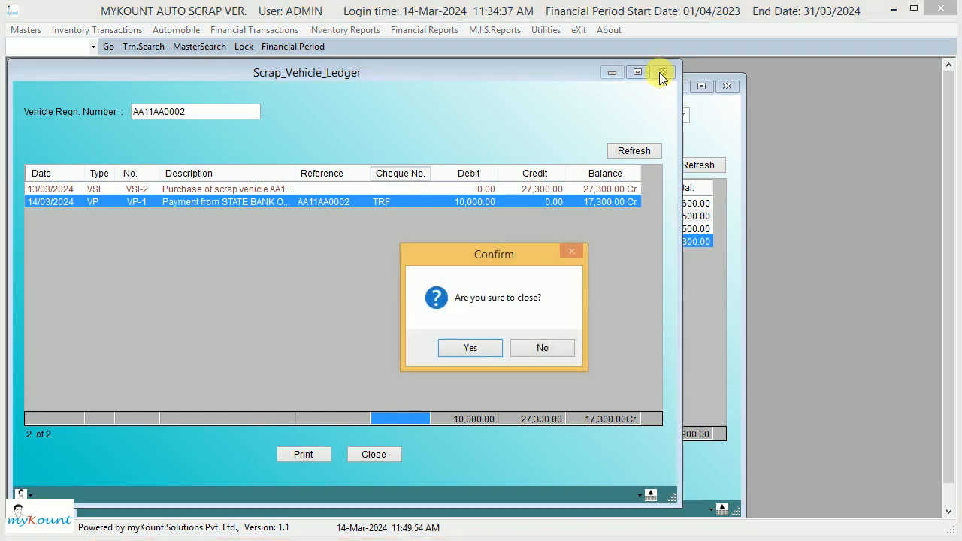
click(469, 347)
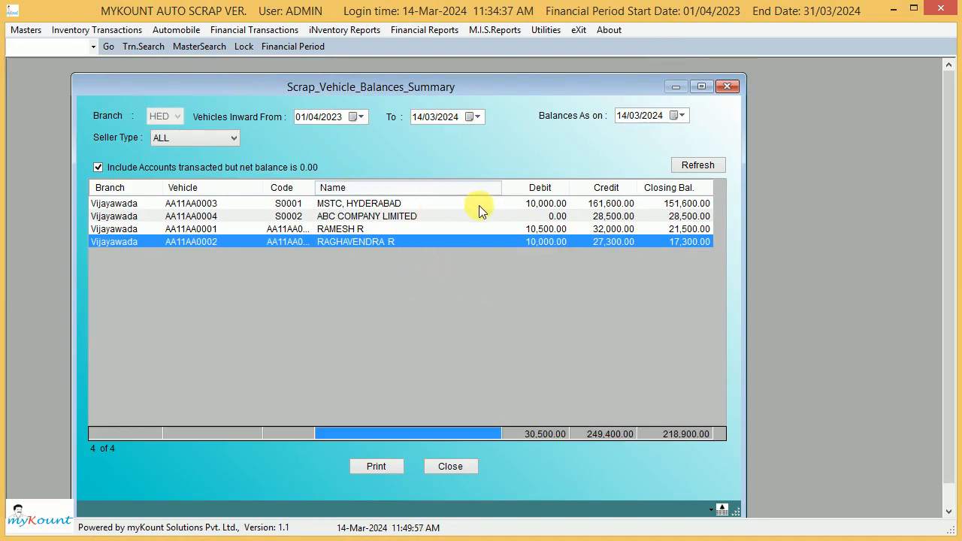
- Exclude accounts transacted with a zero net balance from the balances summary and look over the vehicle rows
click(409, 216)
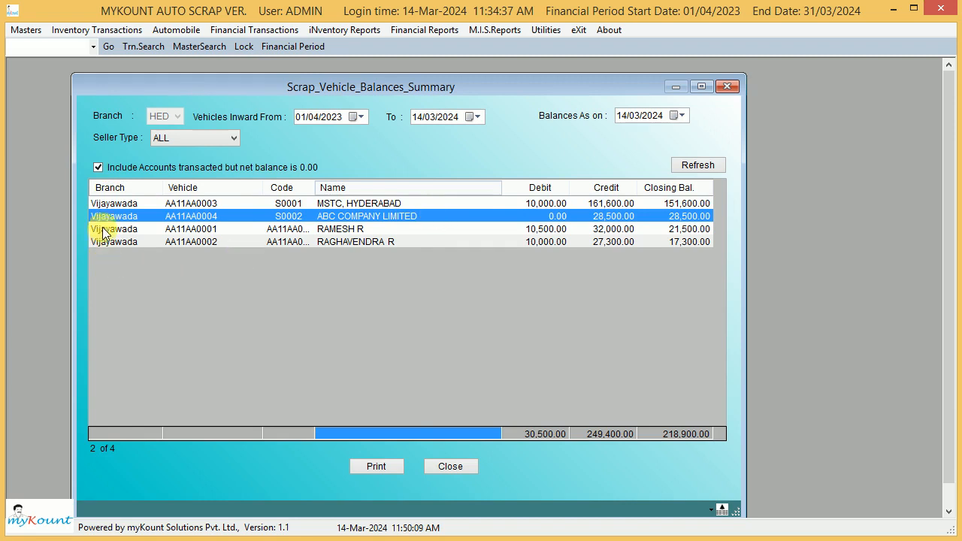
click(99, 167)
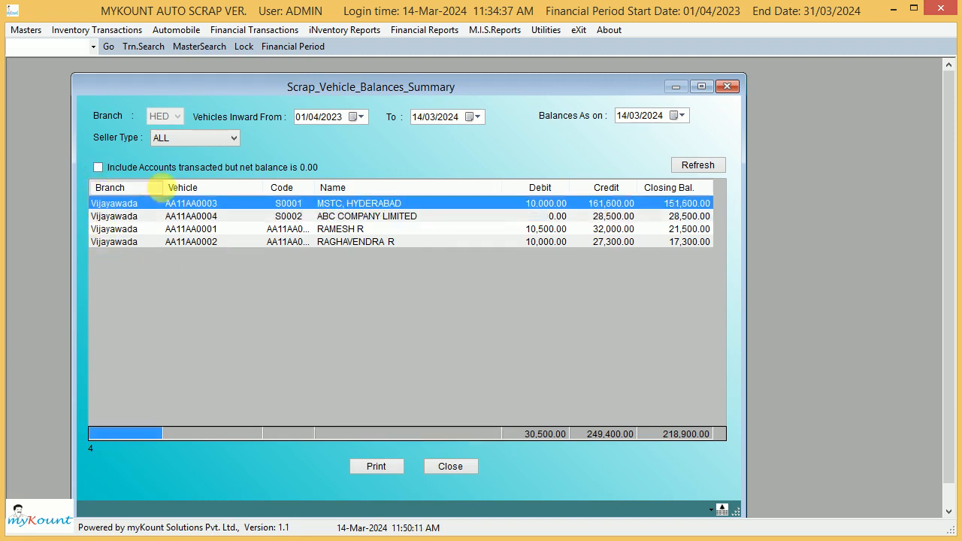
click(421, 229)
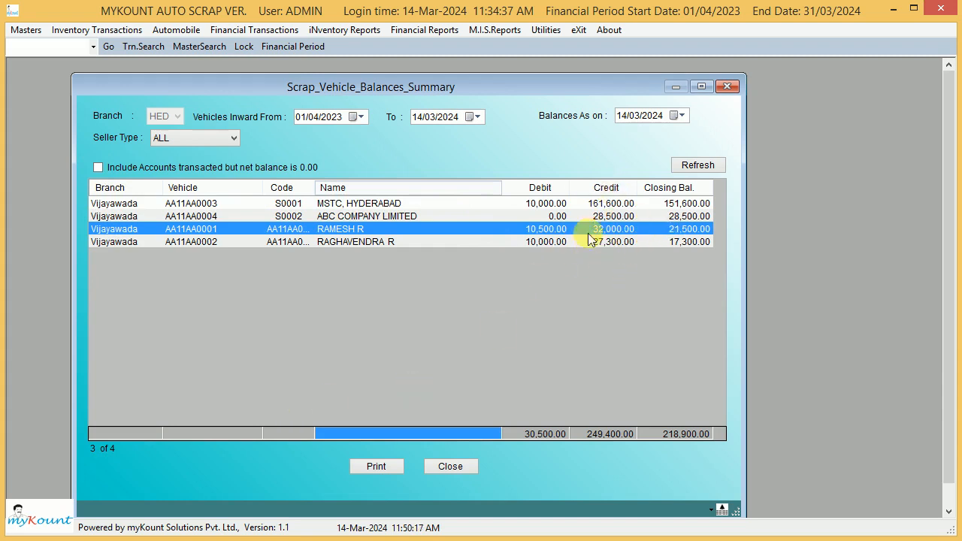
click(516, 219)
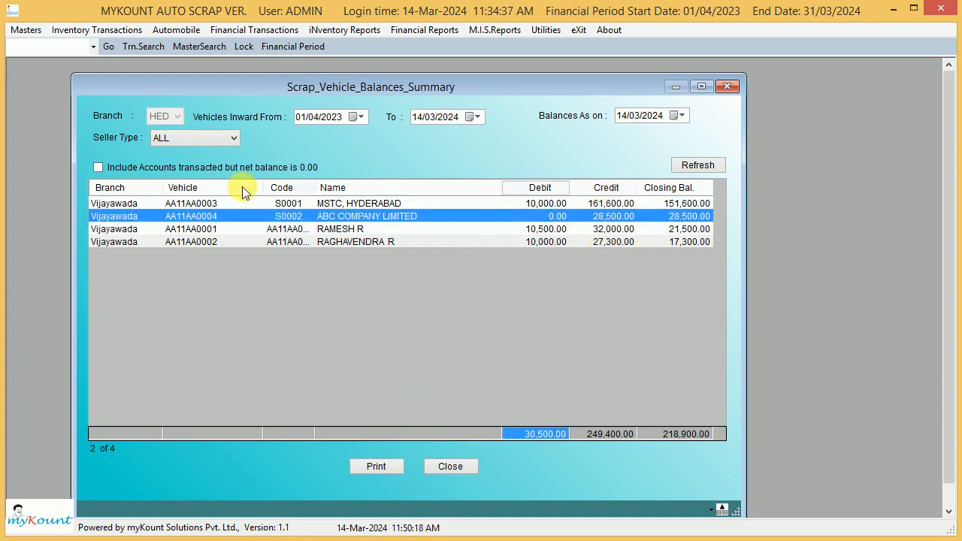
click(101, 170)
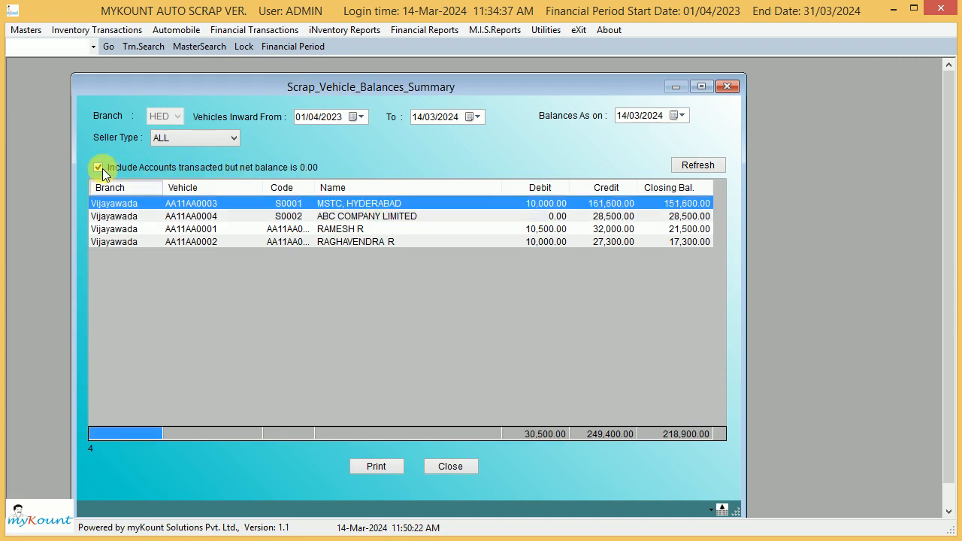
click(354, 229)
- Filter the balances summary by seller type Individuals, check the other seller types offered, then close the summary
click(233, 139)
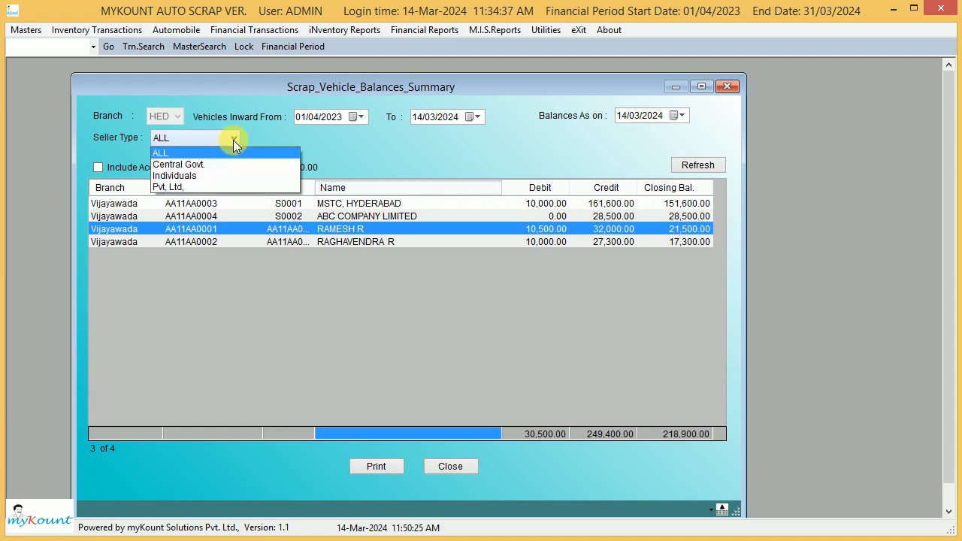
click(210, 173)
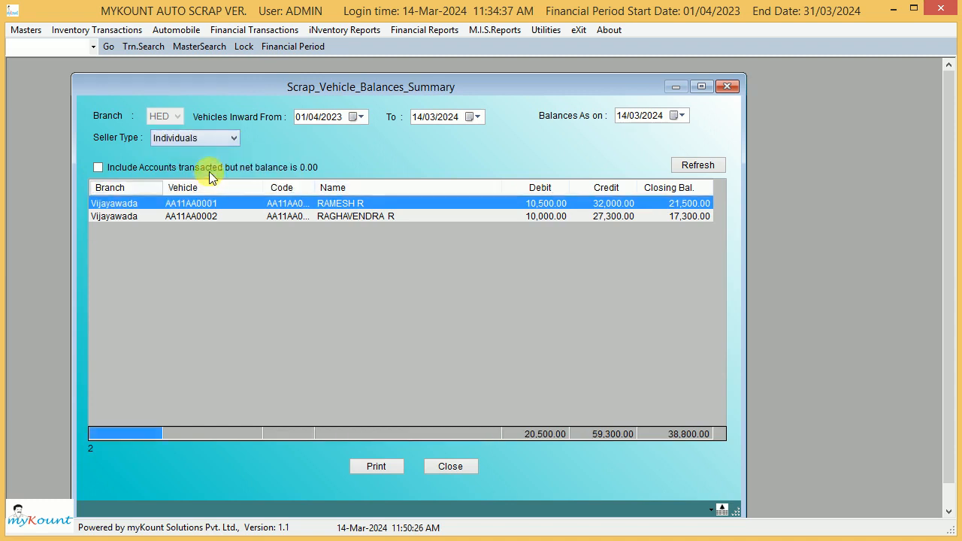
click(230, 138)
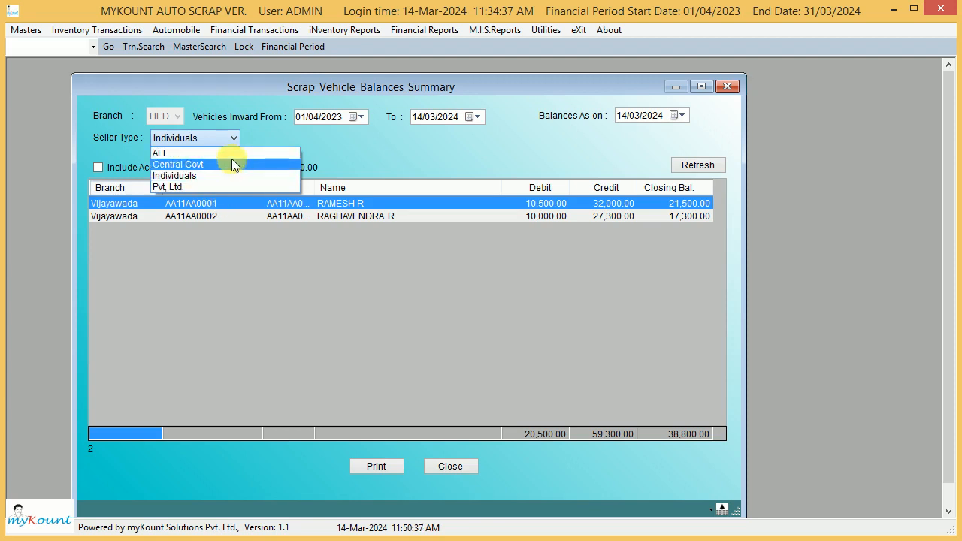
click(368, 145)
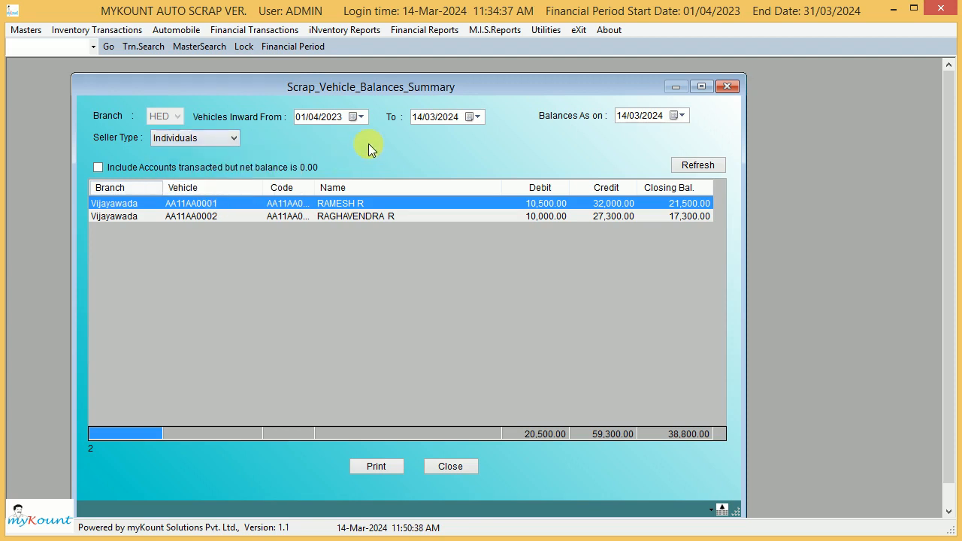
click(727, 86)
click(481, 347)
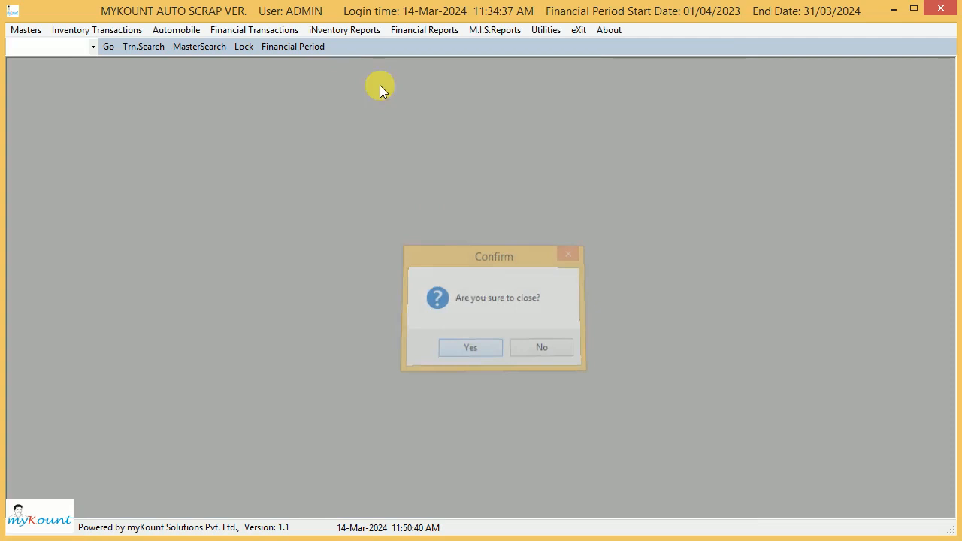
- Open the standalone scrap Vehicle Ledger report without choosing a vehicle, then close it
click(176, 31)
mouse_move(192, 48)
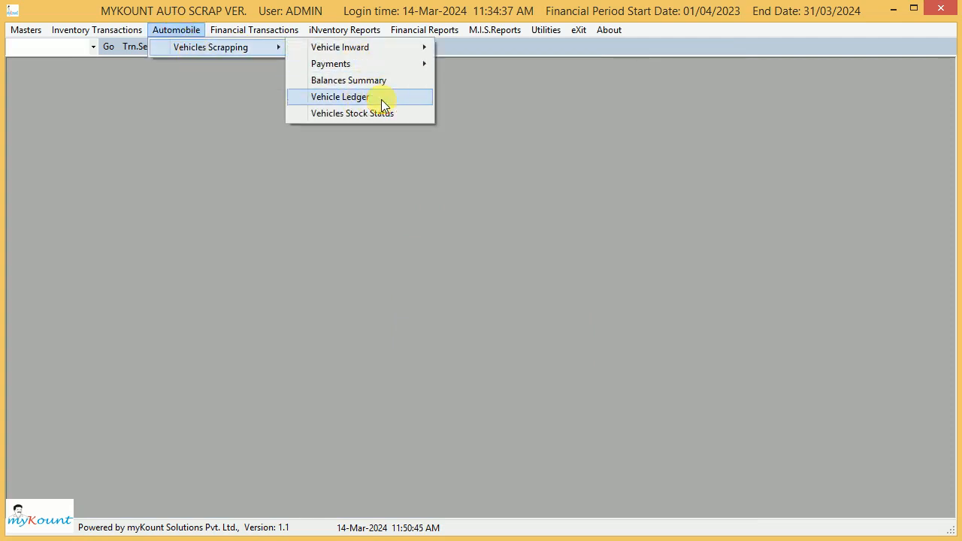
click(378, 98)
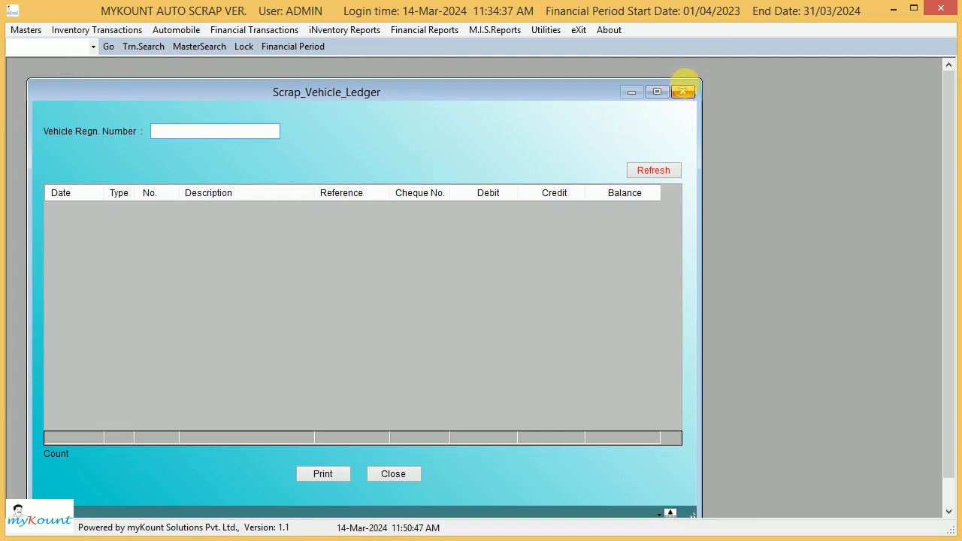
click(684, 91)
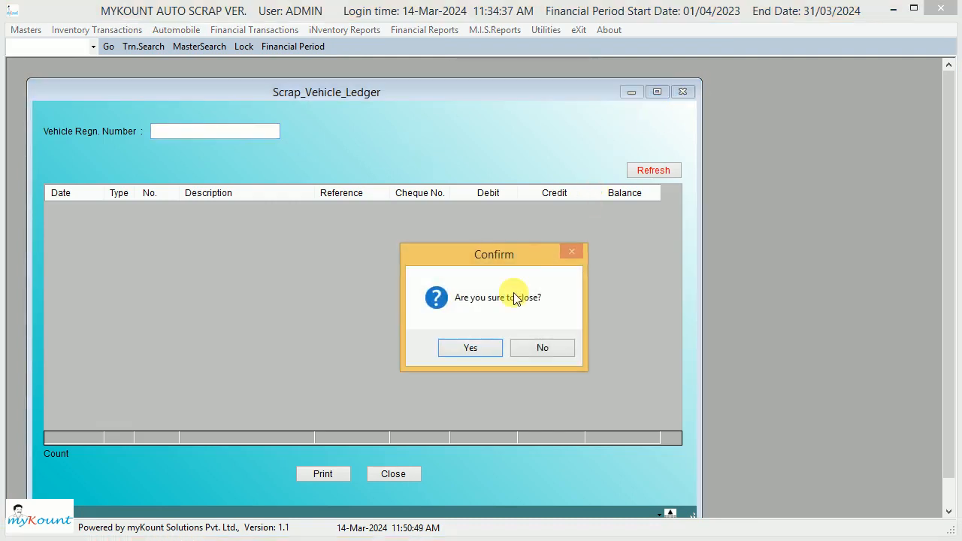
click(468, 348)
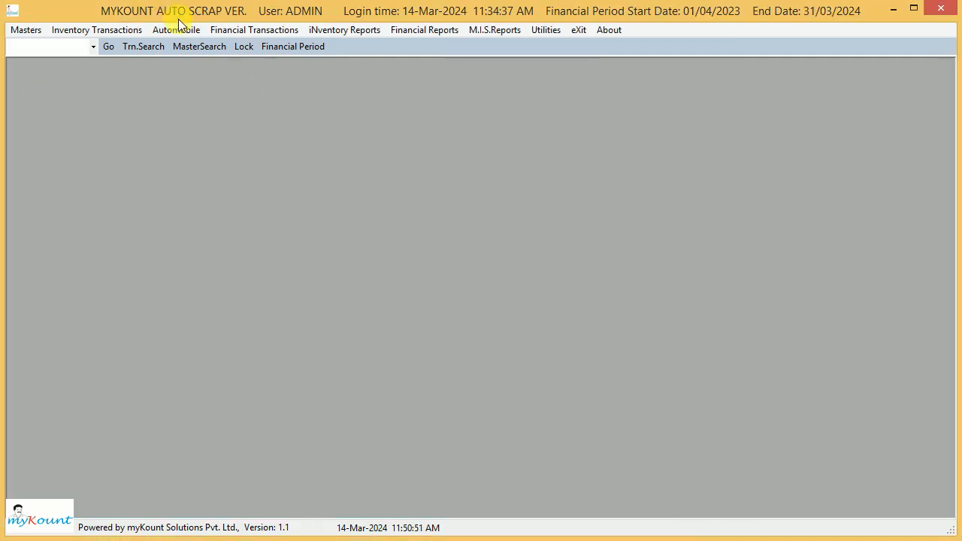
- Load the scrap Vehicles Stock Status as on 14/03/2024 and examine the quantities of the CAR and BUS items
click(164, 33)
mouse_move(252, 48)
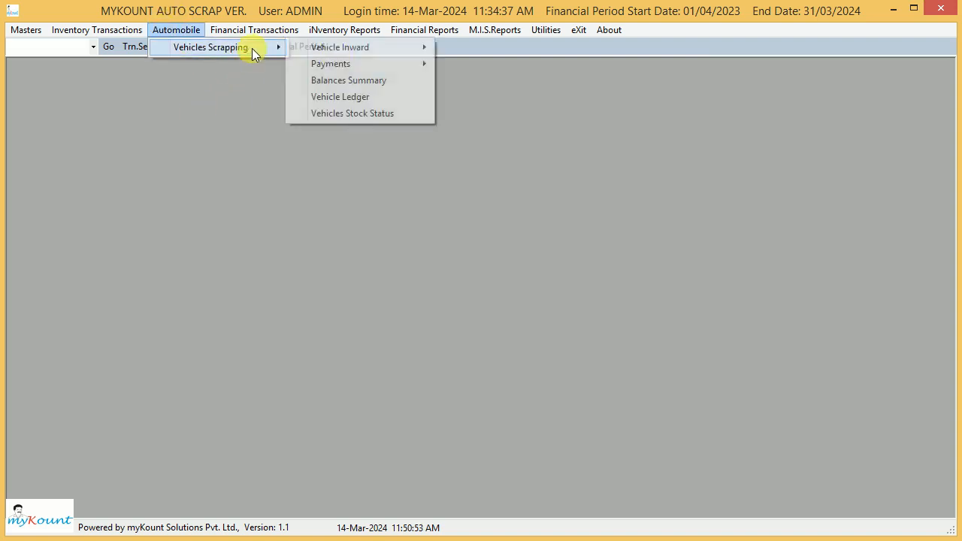
click(329, 113)
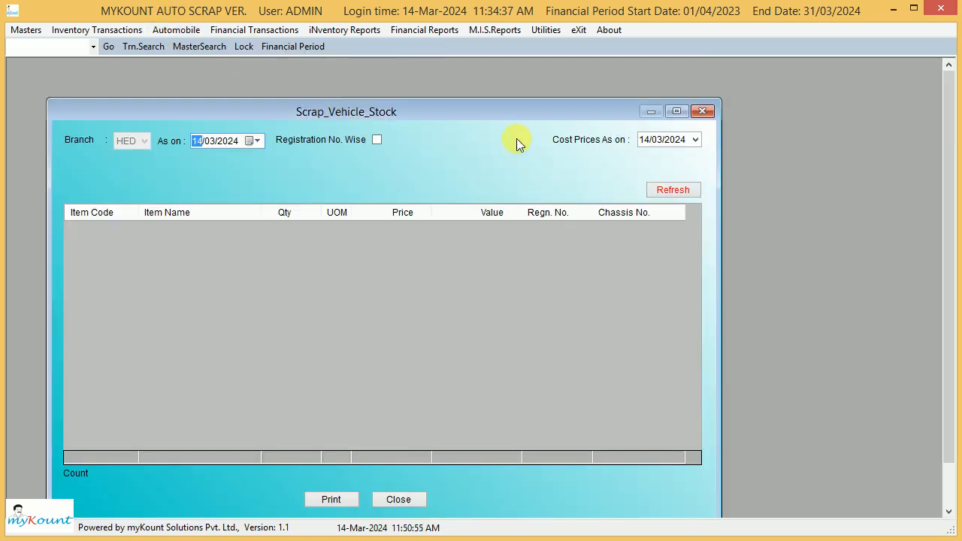
click(662, 190)
drag(576, 118, 595, 99)
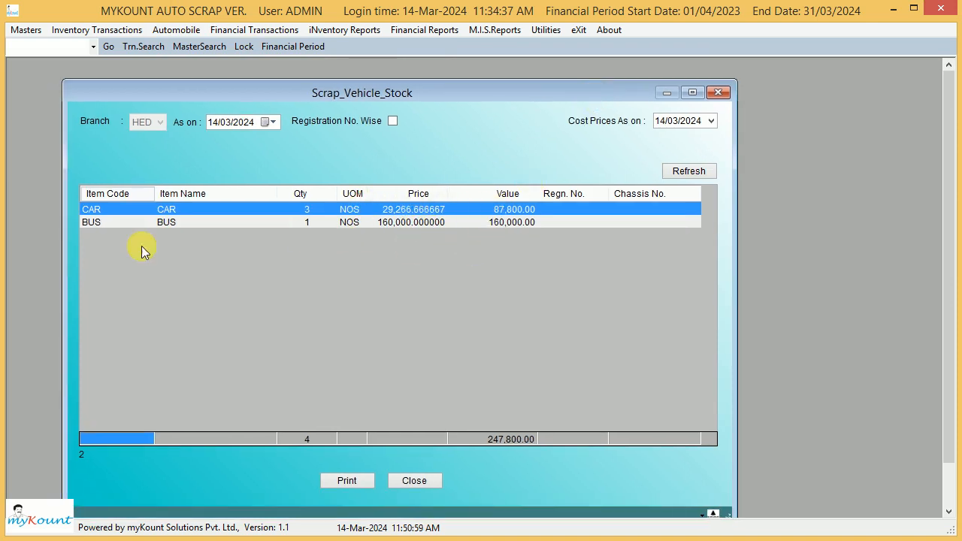
click(337, 224)
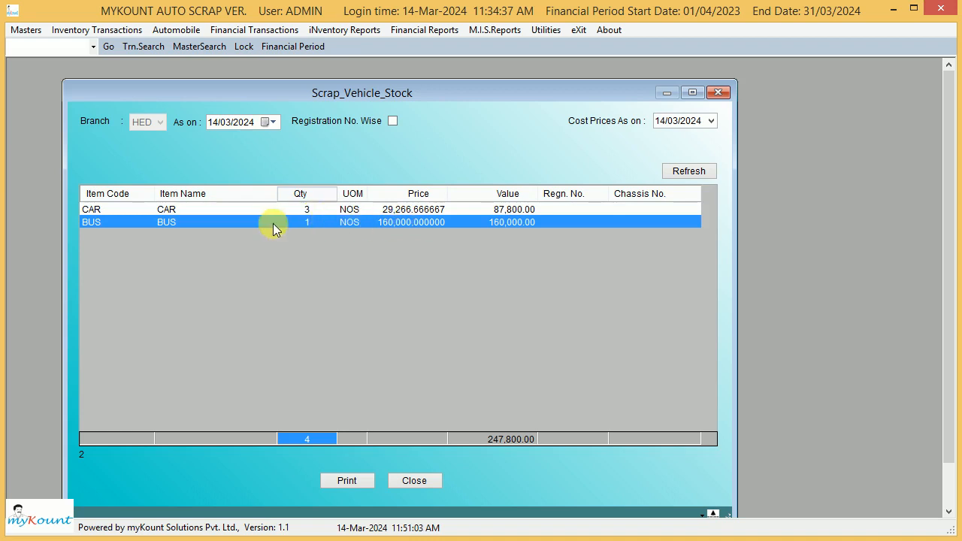
click(311, 210)
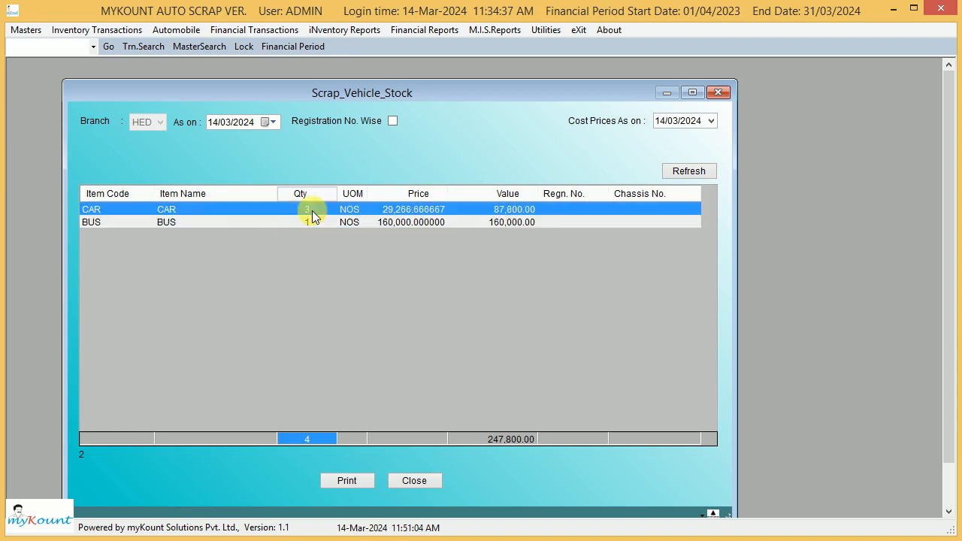
- List the scrap vehicle stock registration number wise and view the inward entry of bus AA11AA0003, then close the entry
click(391, 122)
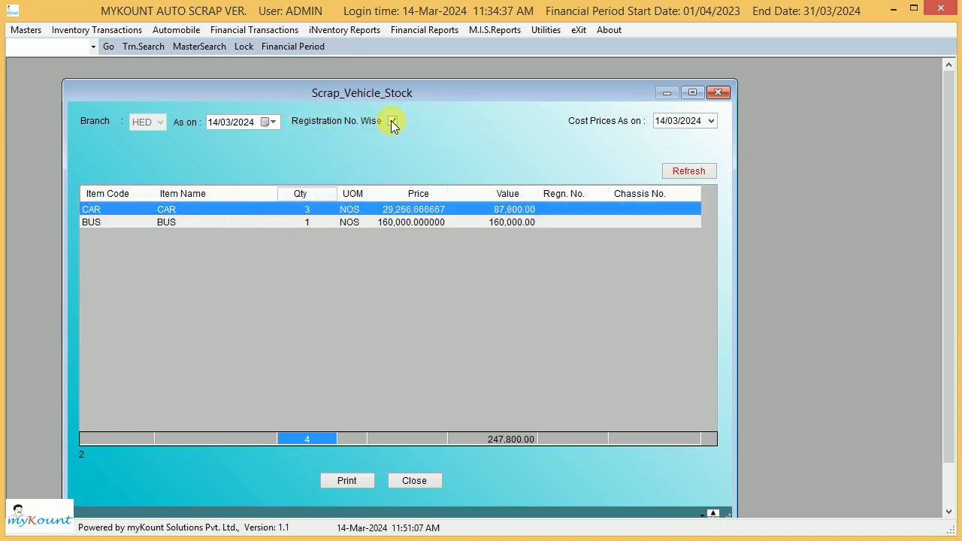
click(689, 171)
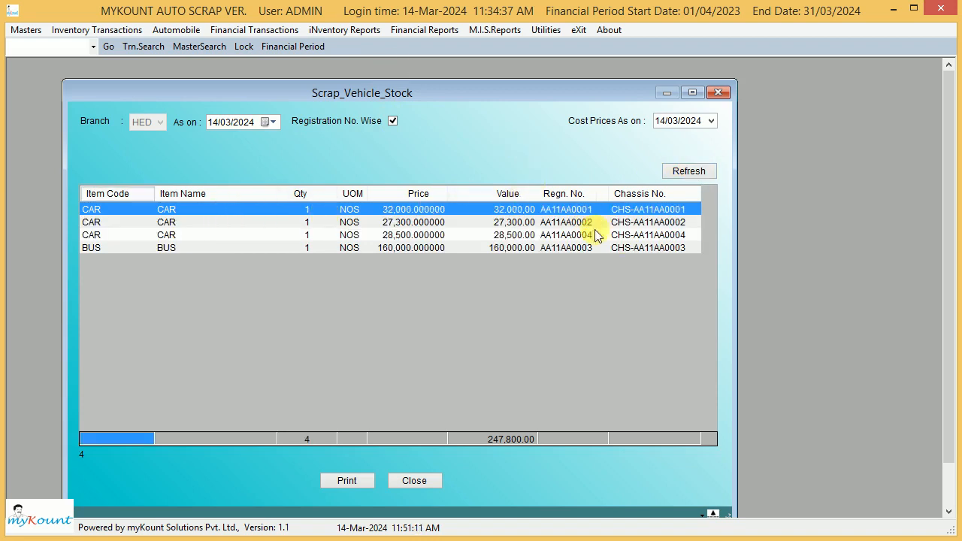
double_click(481, 248)
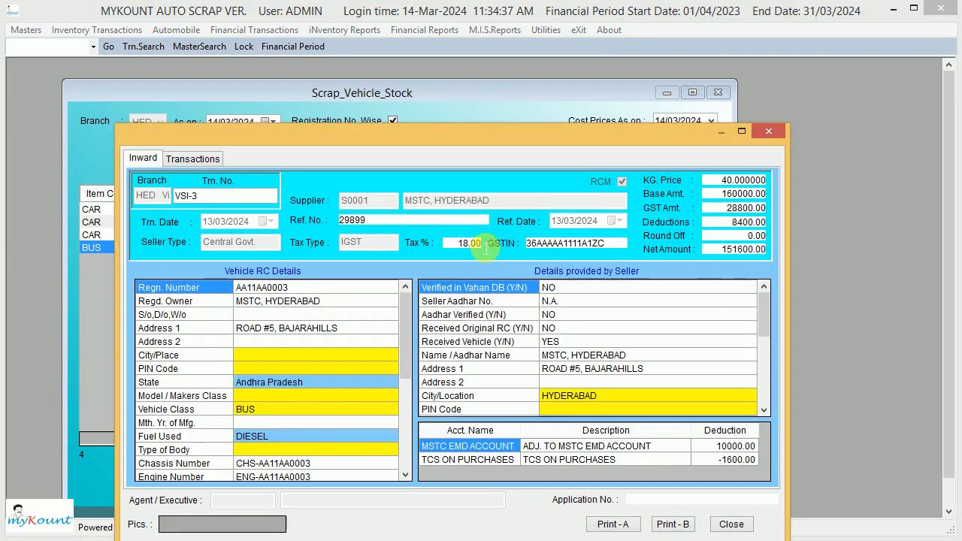
key(Escape)
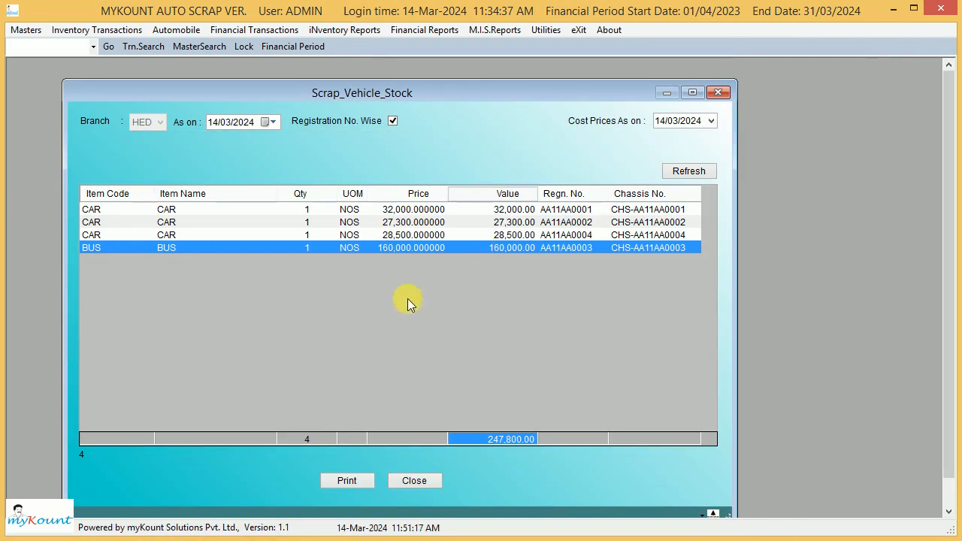
- Reload the scrap vehicle stock grouped by item instead of registration number and select the BUS item
click(393, 123)
click(677, 171)
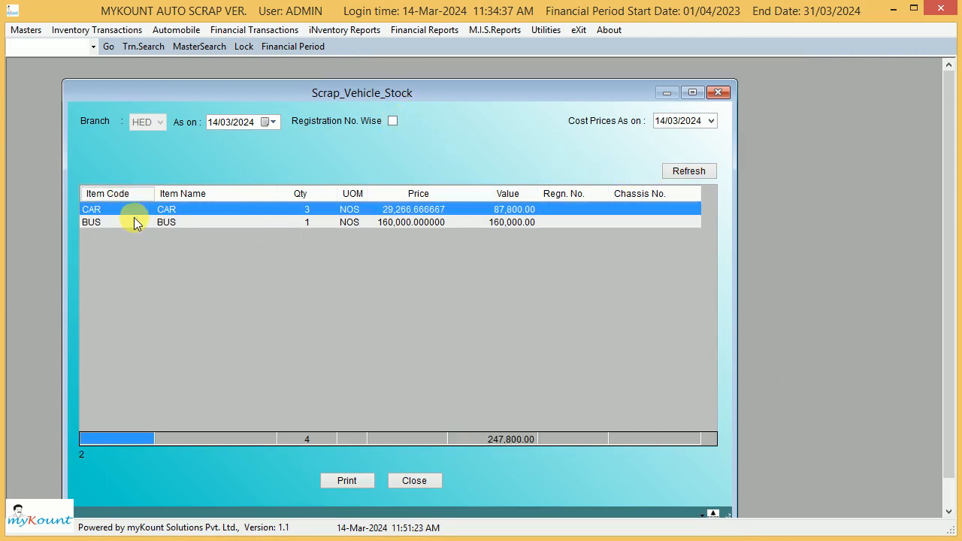
click(248, 224)
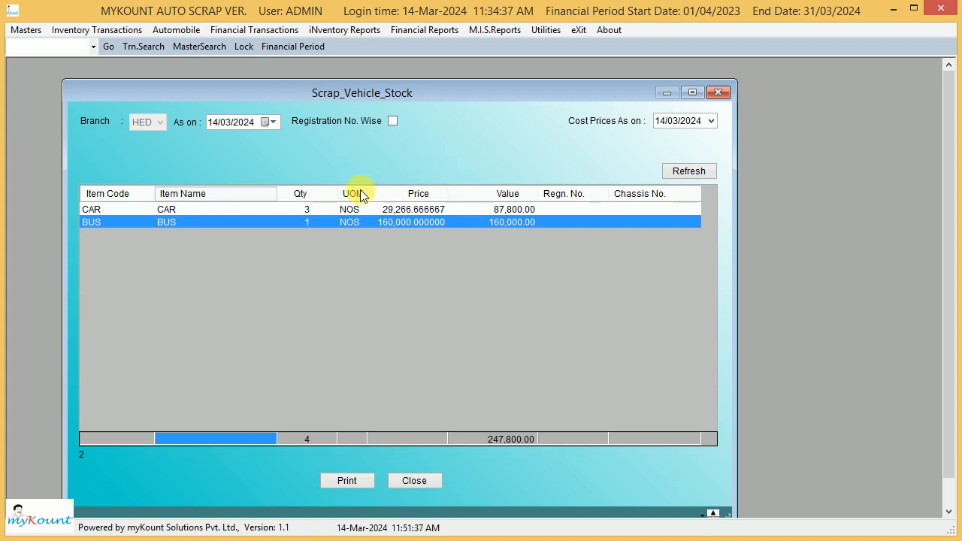
- Load the Stocks With Cost Prices inventory report as on 14/03/2024, compare it with the scrap vehicle stock, then close it
click(353, 30)
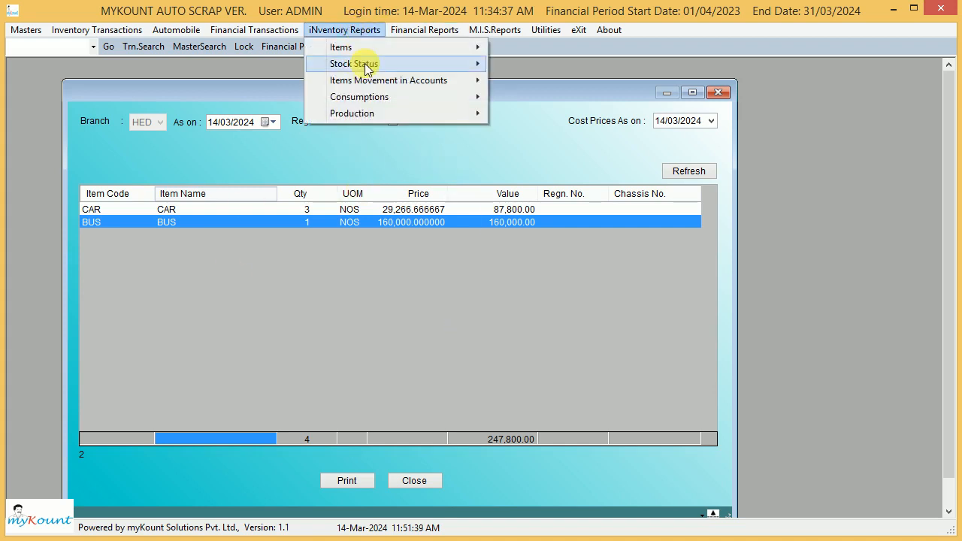
mouse_move(468, 69)
click(520, 85)
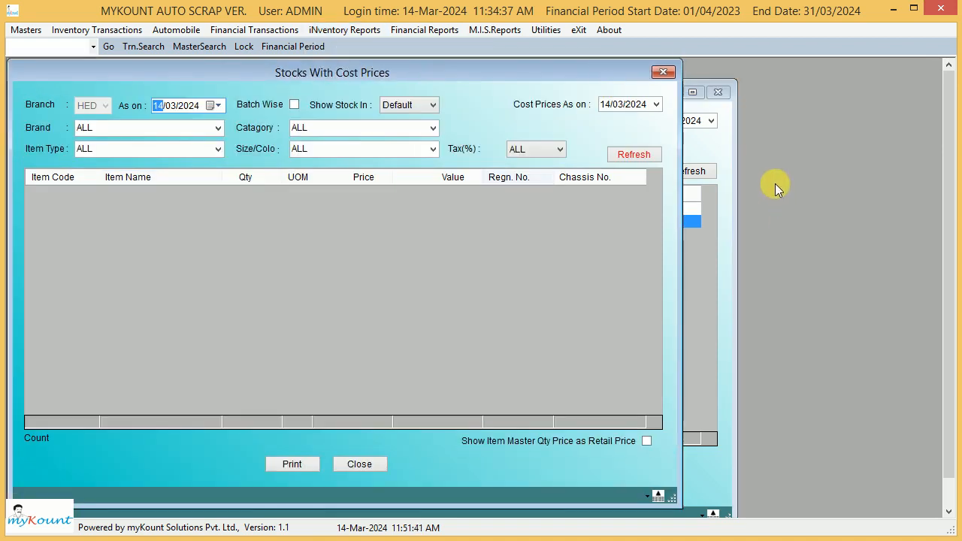
click(642, 158)
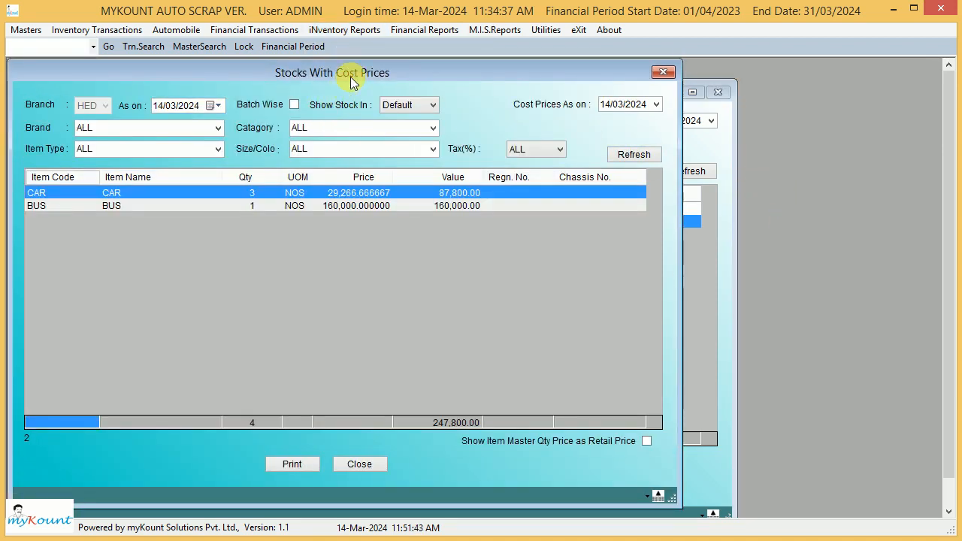
drag(344, 69, 669, 109)
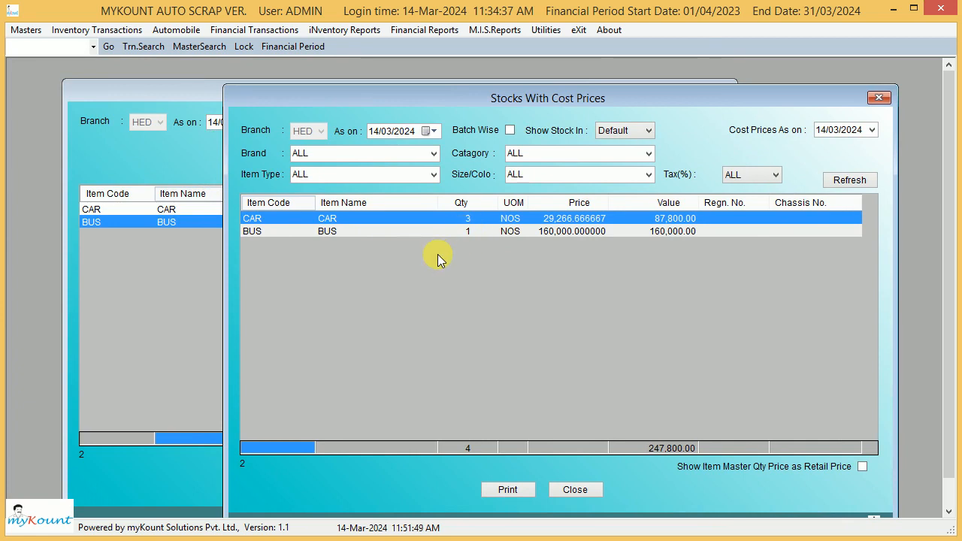
click(881, 98)
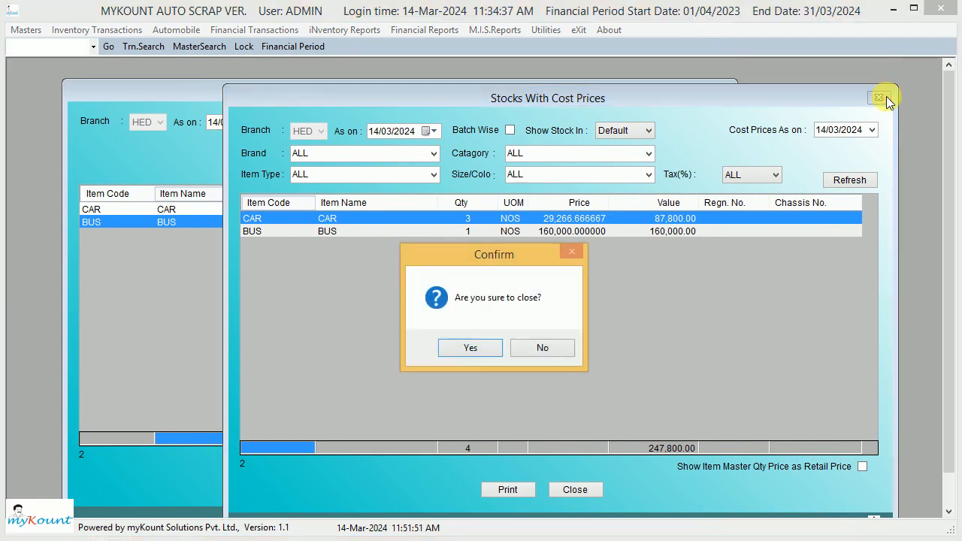
click(468, 346)
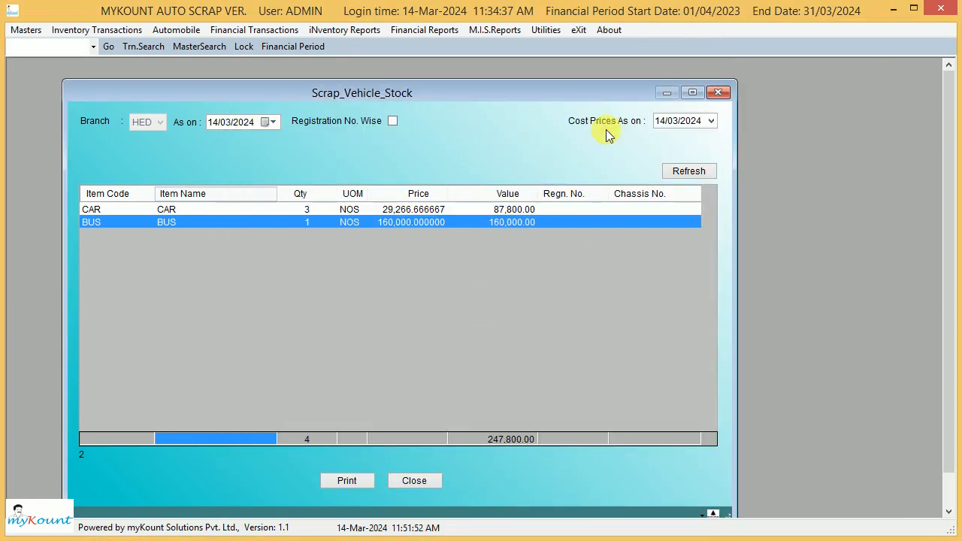
- Close the scrap vehicle stock report and open a new Batch Process/Stock Conversions entry
click(716, 92)
click(476, 348)
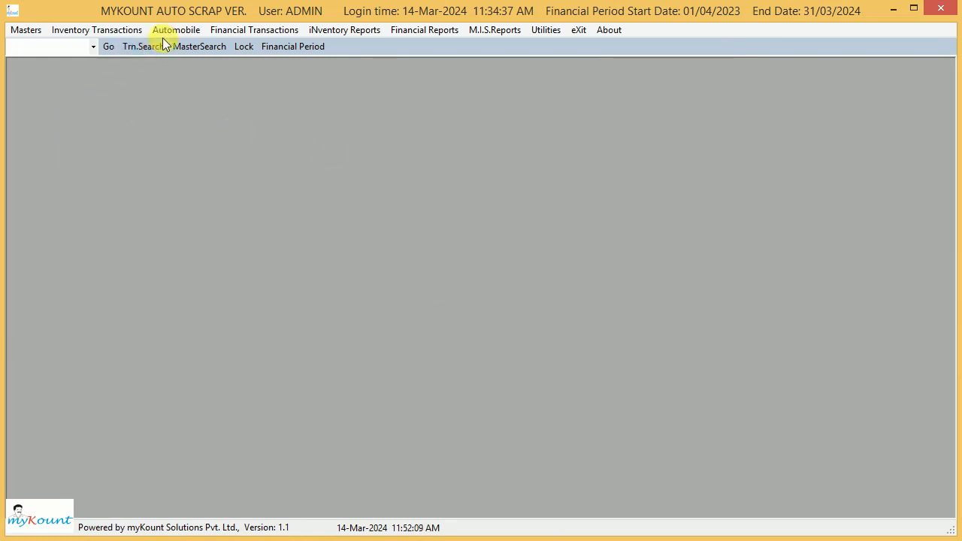
click(122, 30)
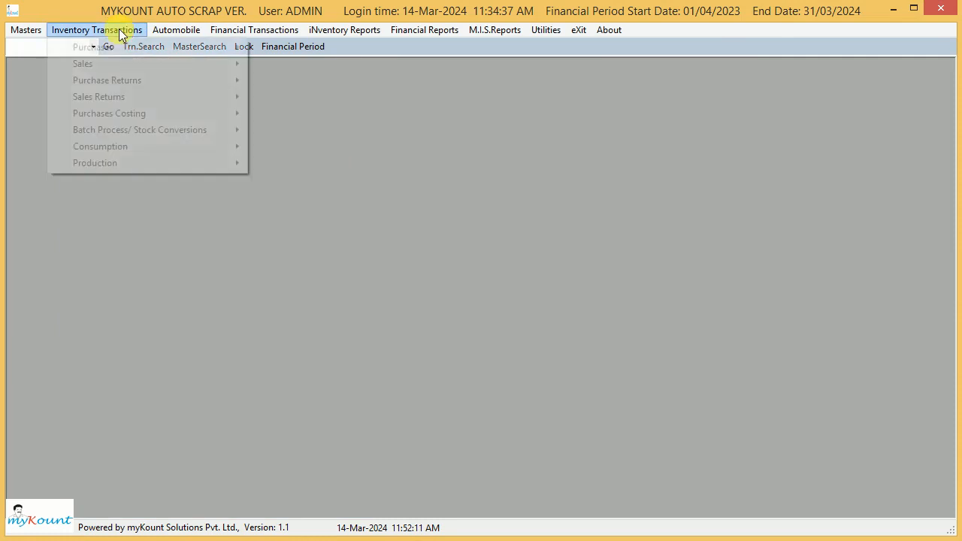
mouse_move(190, 131)
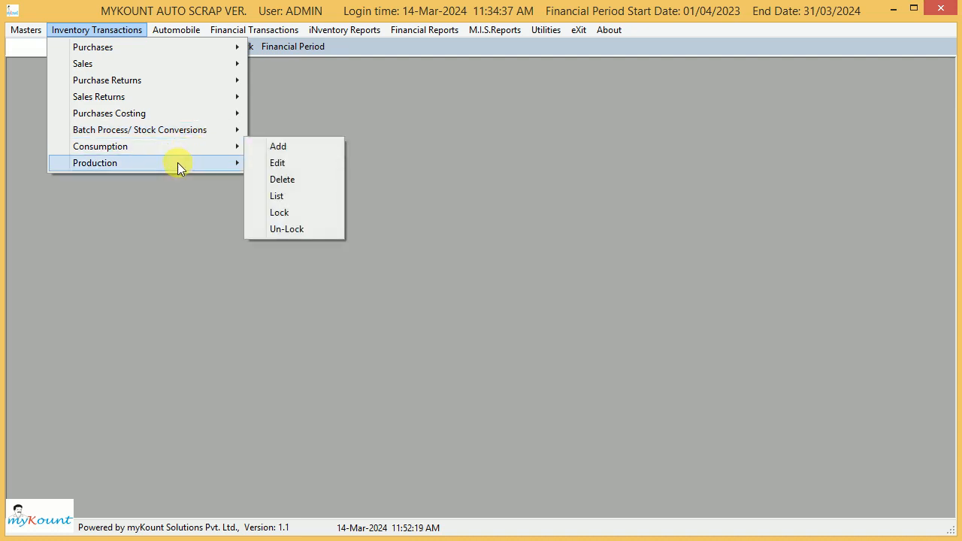
mouse_move(183, 150)
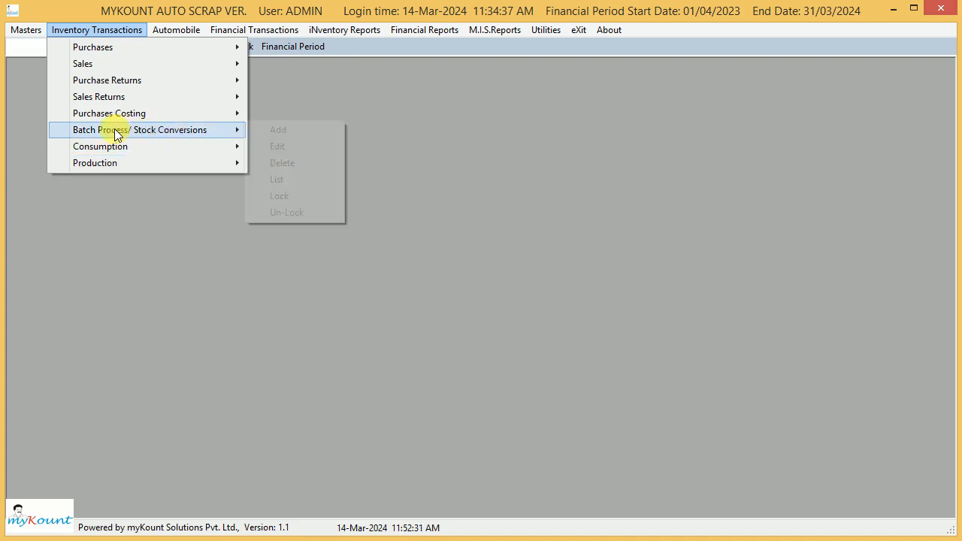
click(281, 132)
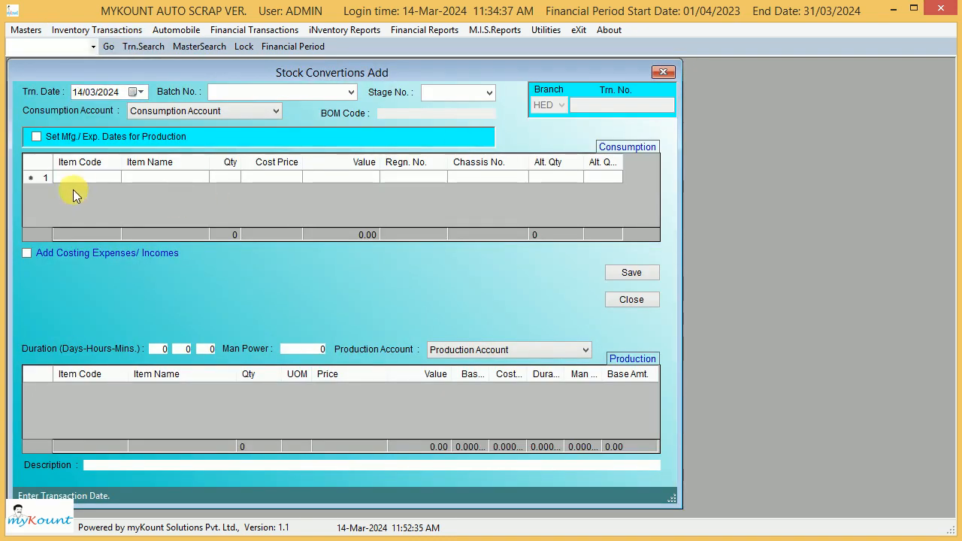
- Add CAR vehicles AA11AA0001 and AA11AA0002 to the consumption list with quantity 1 each and review their quantities
click(91, 177)
text(CAR)
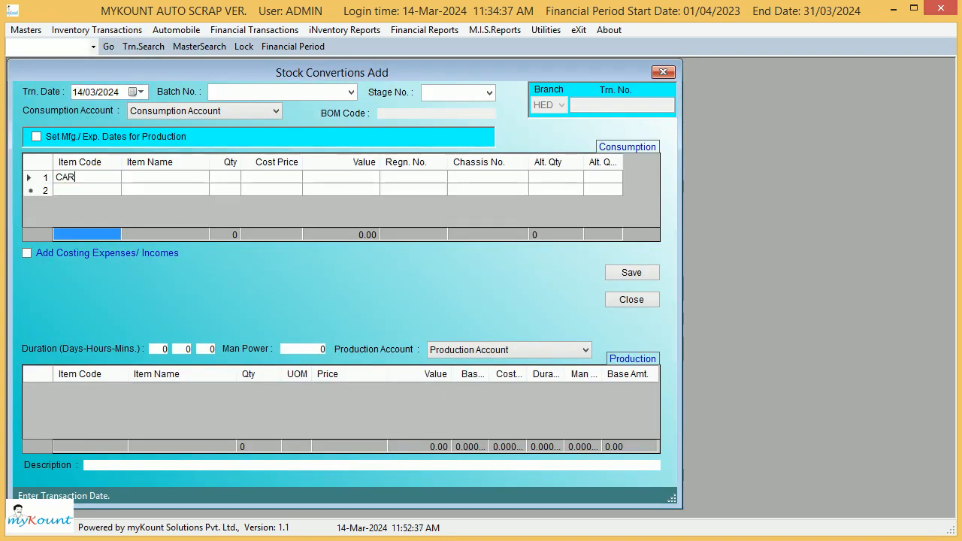
key(Return)
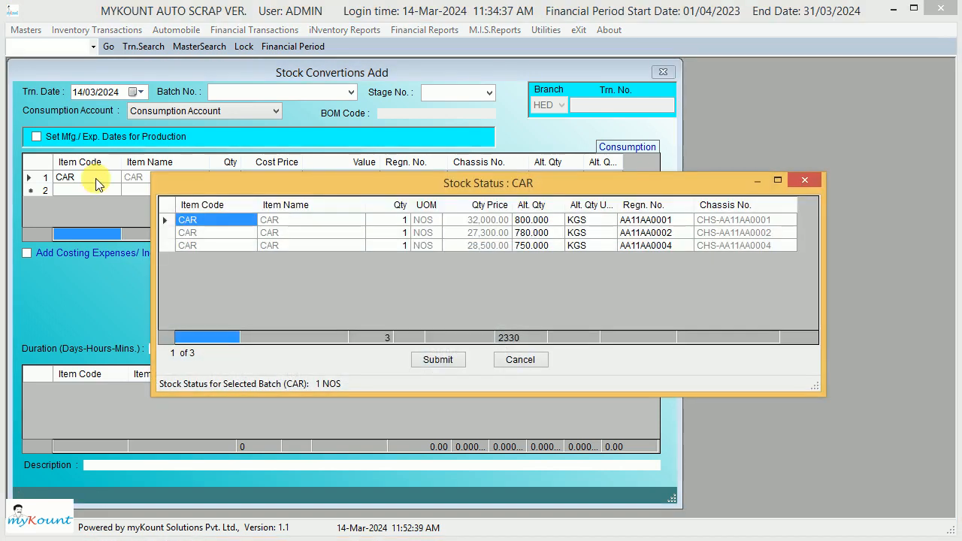
click(395, 221)
text(1)
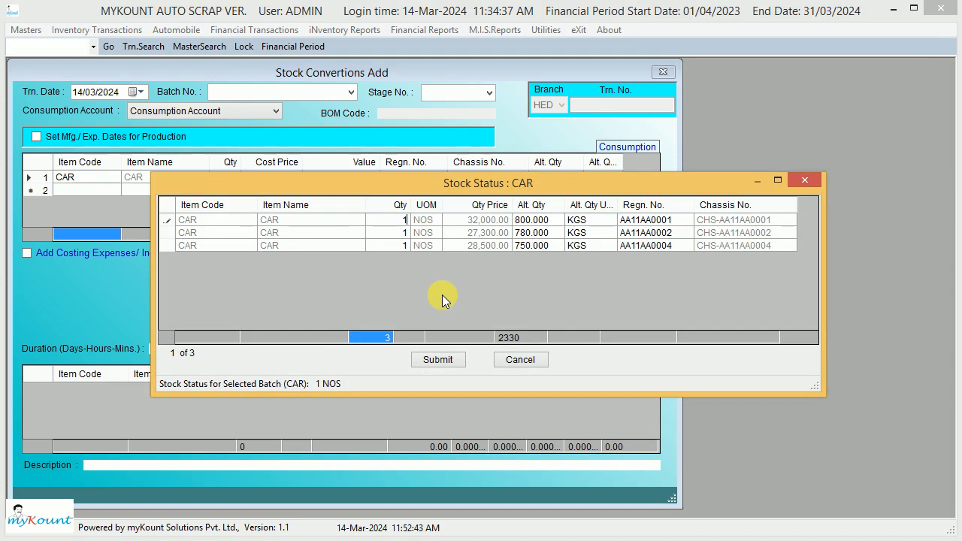
key(Return)
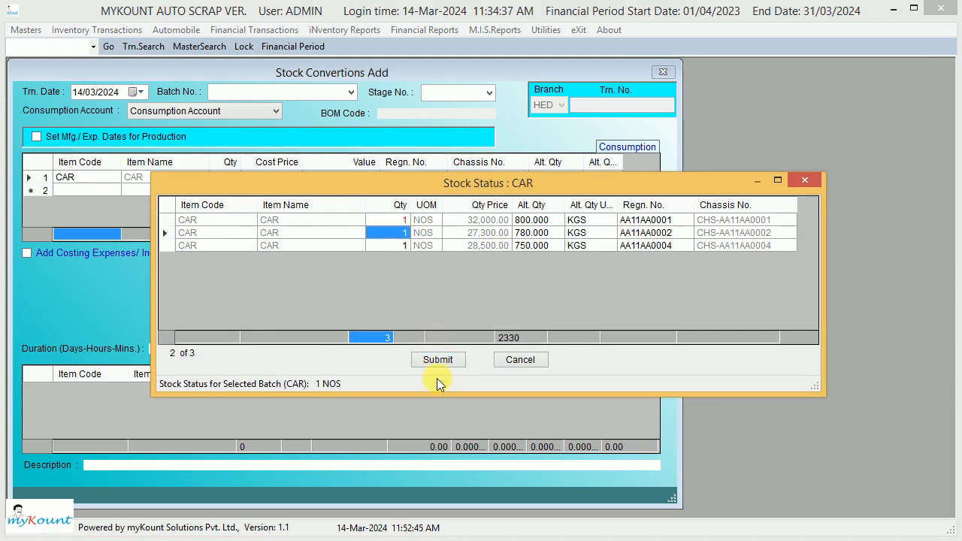
text(1)
key(Return)
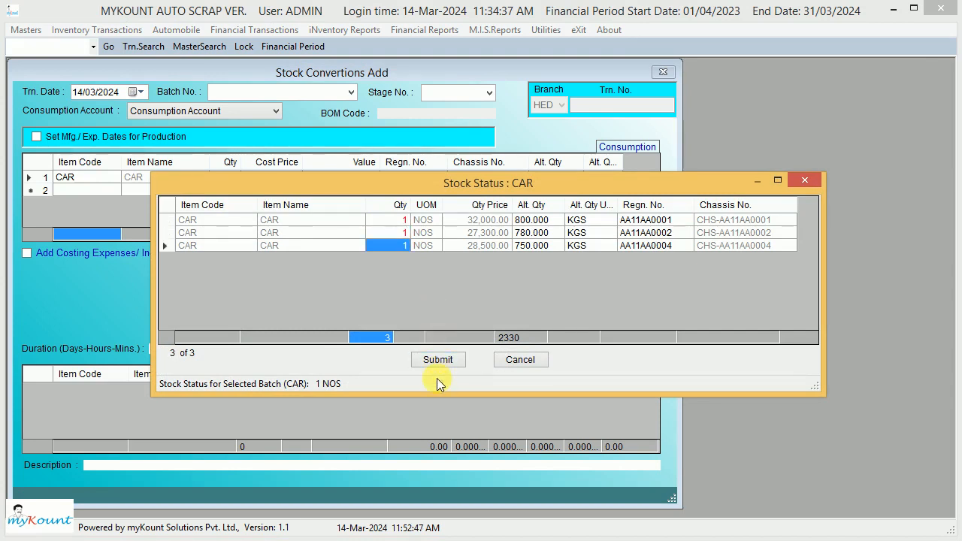
click(444, 362)
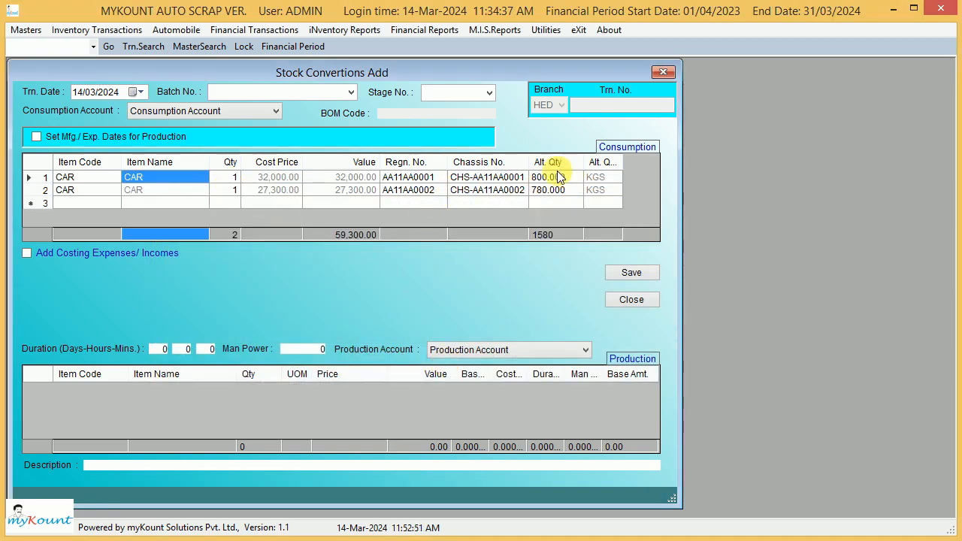
click(226, 179)
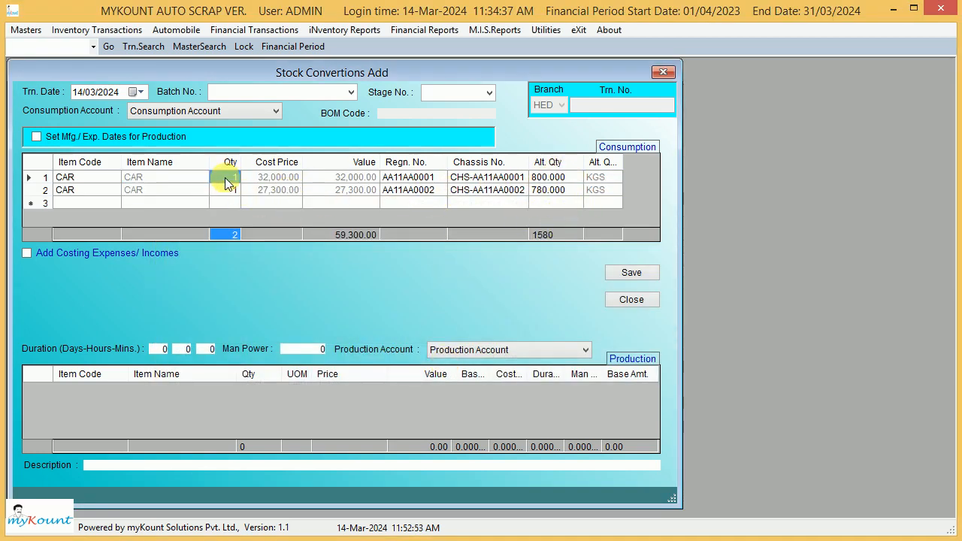
click(568, 181)
click(568, 182)
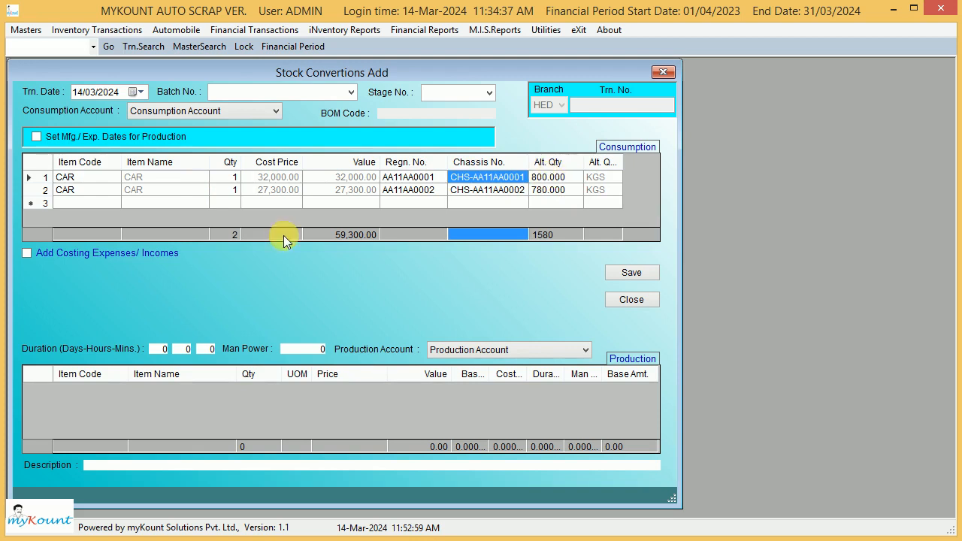
- Add item S-IRON as the first production line with a quantity of 1200 KGS
click(235, 390)
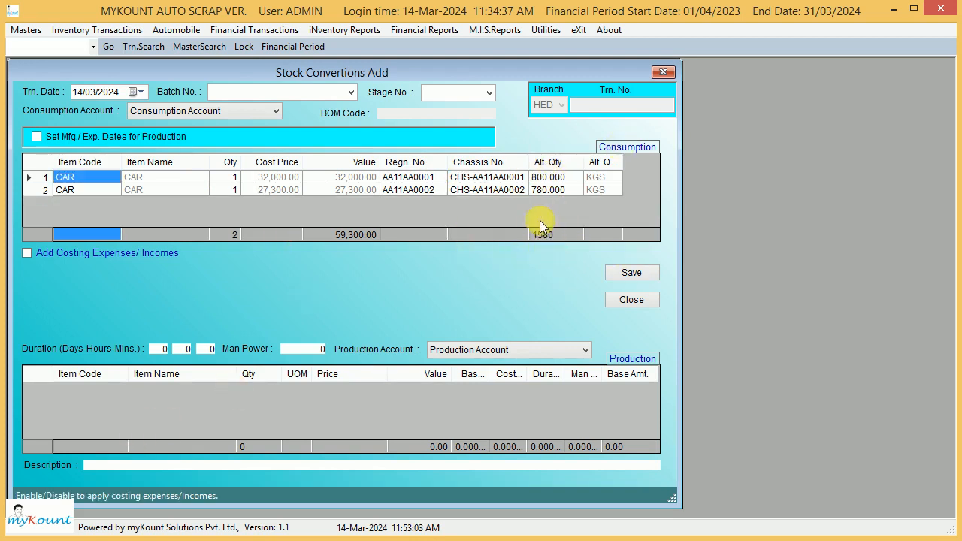
click(357, 422)
click(91, 392)
text(S-)
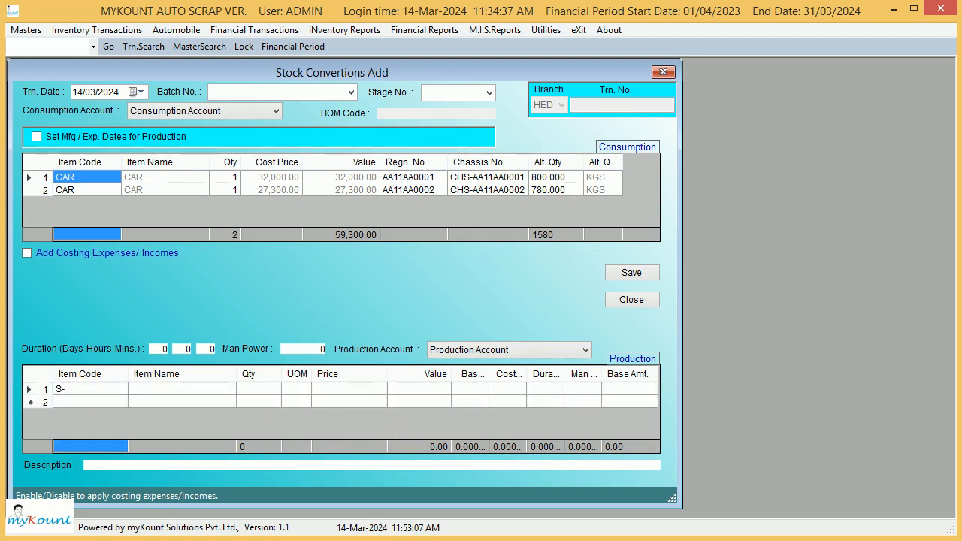
text(IRON)
key(Return)
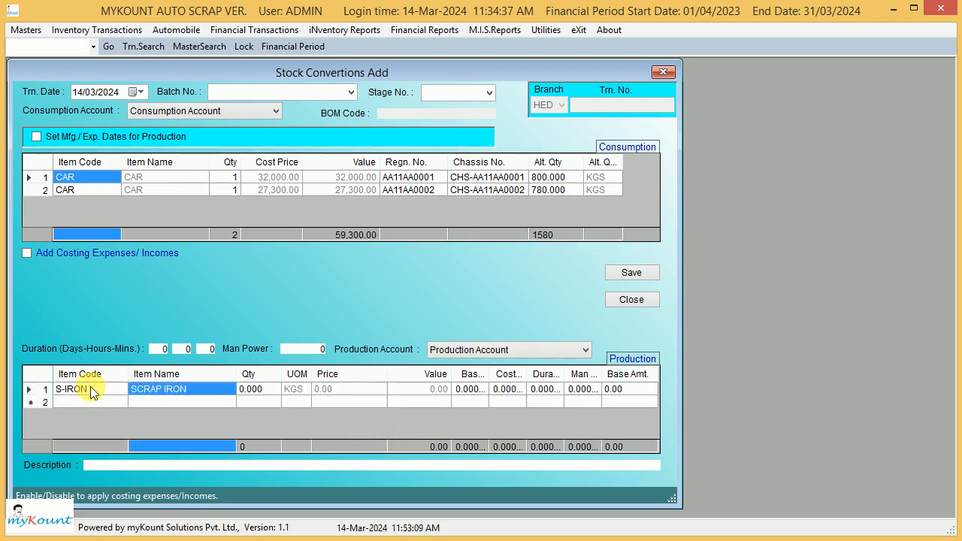
key(Return)
text(1200)
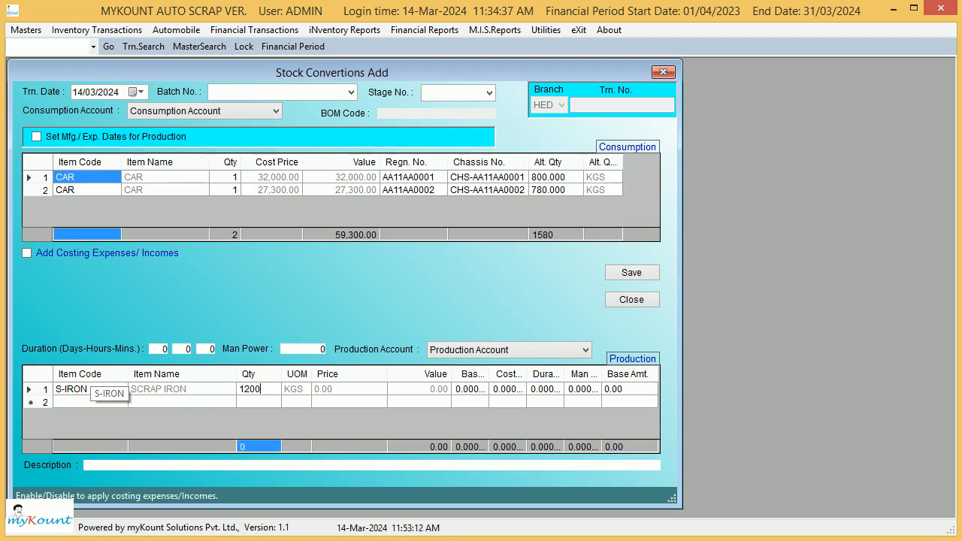
key(Return)
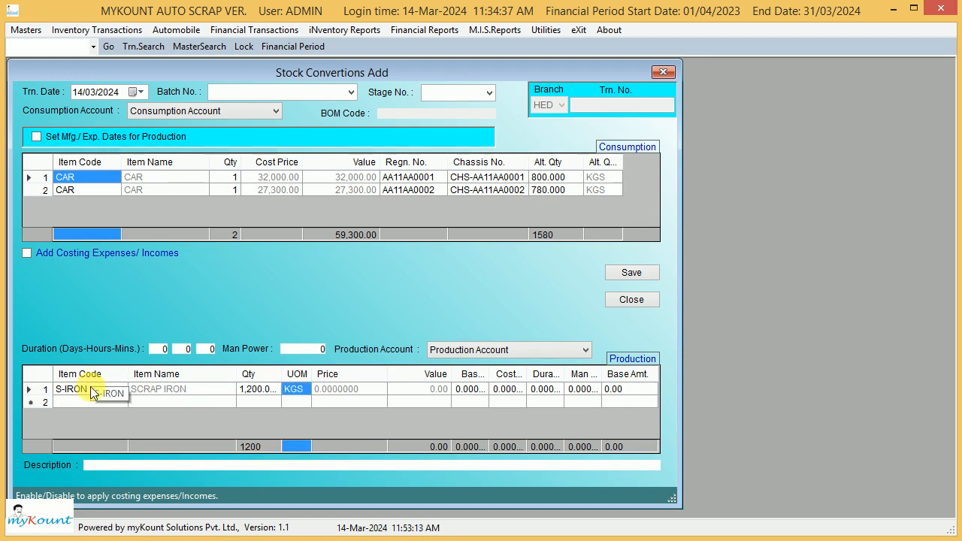
- Set the base amount of the S-IRON production line to 50,000
key(Return)
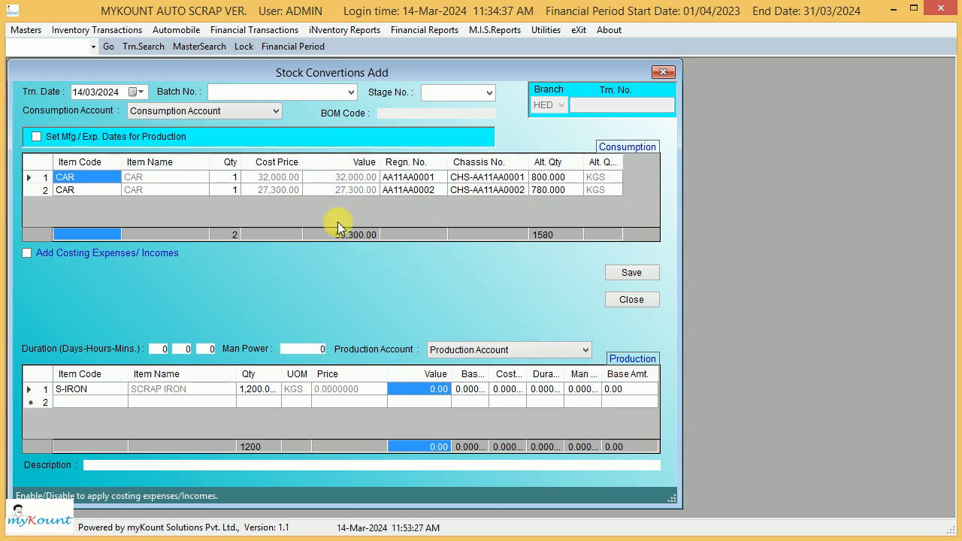
click(623, 391)
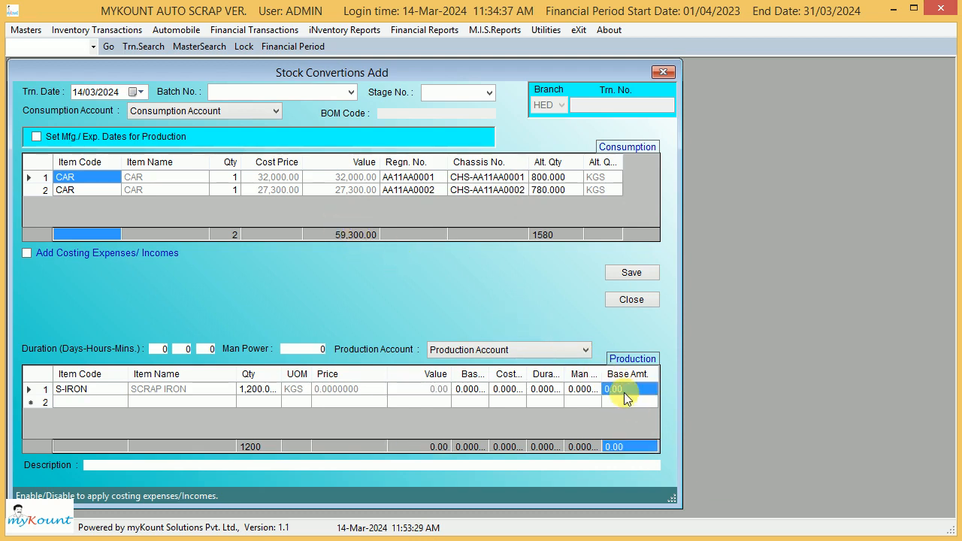
text(50000)
key(Return)
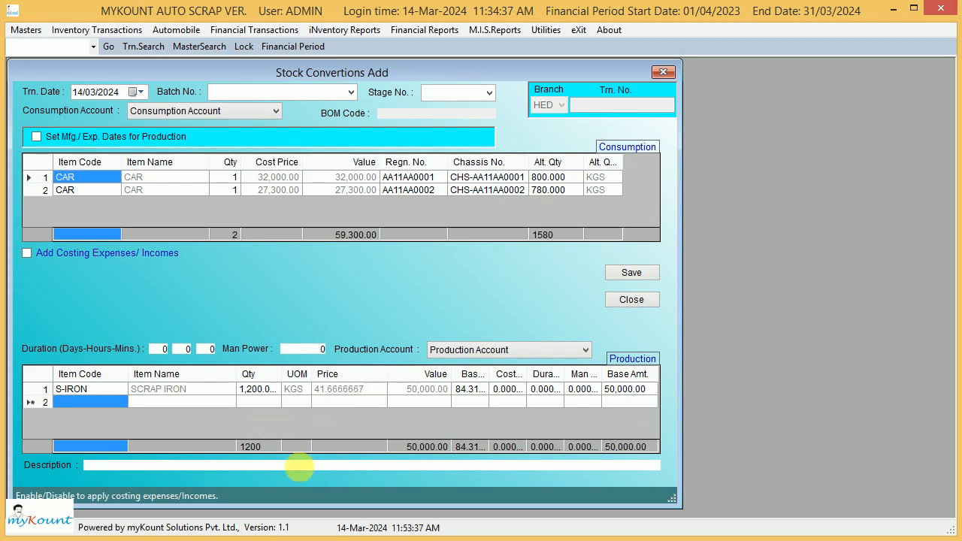
- Add item S-GLASS as the second production line
text(S-)
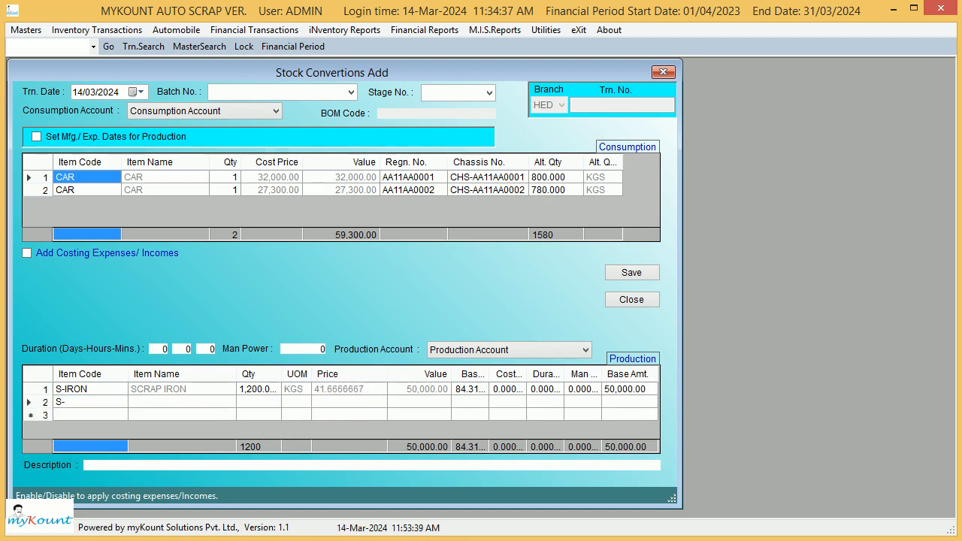
text(GLASS)
key(Return)
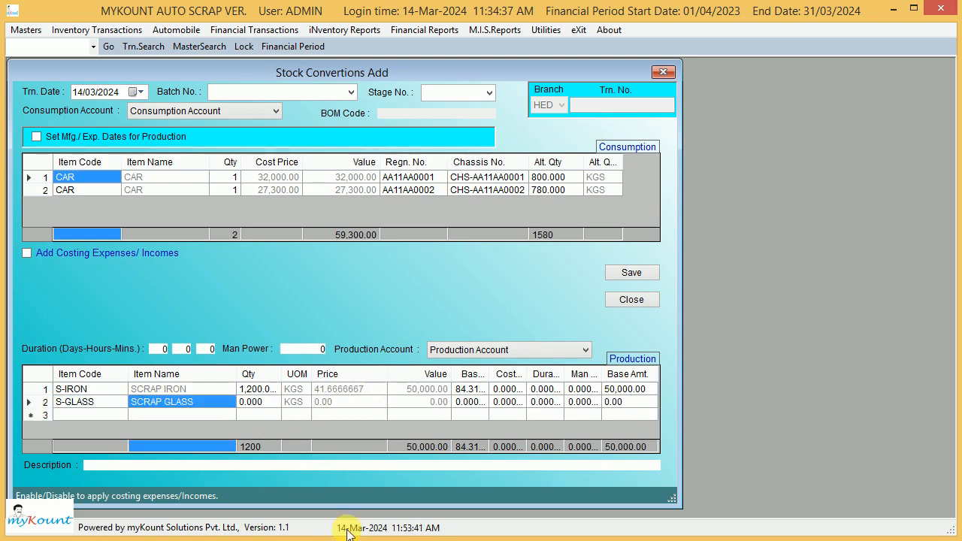
- Set the base percentage of the S-GLASS production line to 10
key(Return)
key(Return)
key(Return)
key(Return)
key(Return)
key(Return)
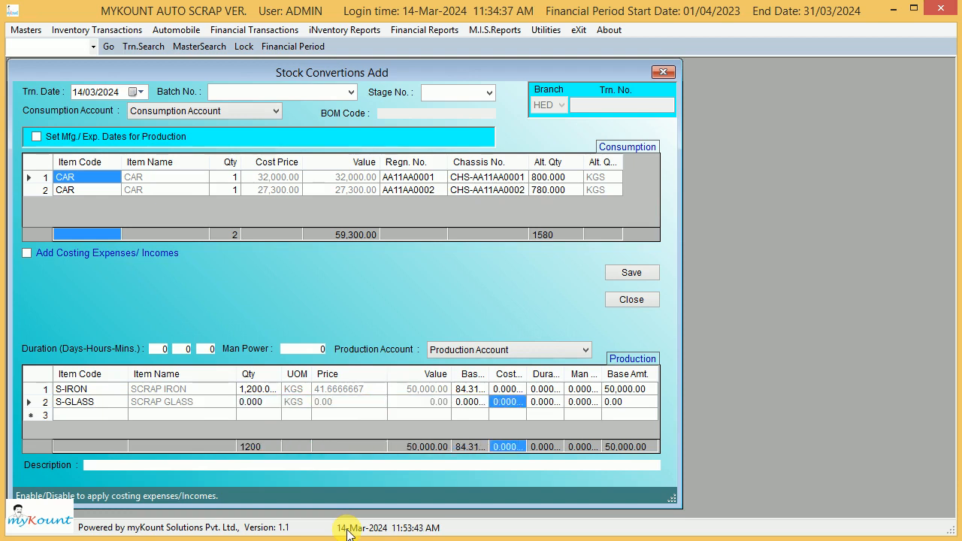
key(Return)
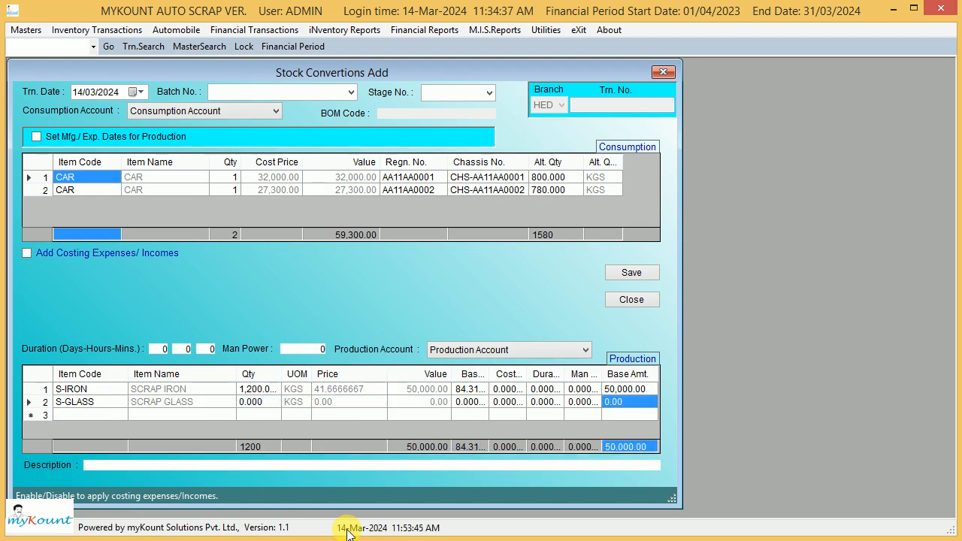
key(Return)
key(Return)
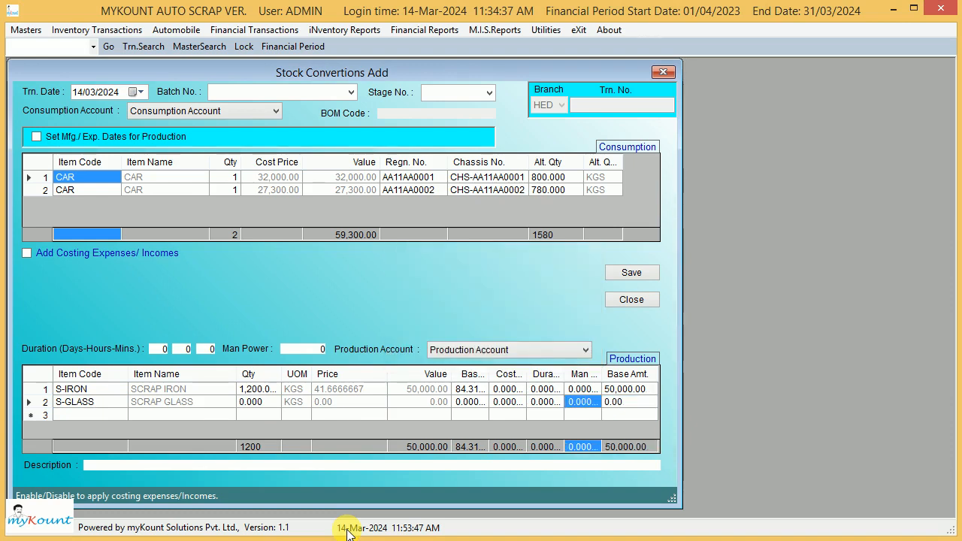
key(Left)
key(Left)
key(Left)
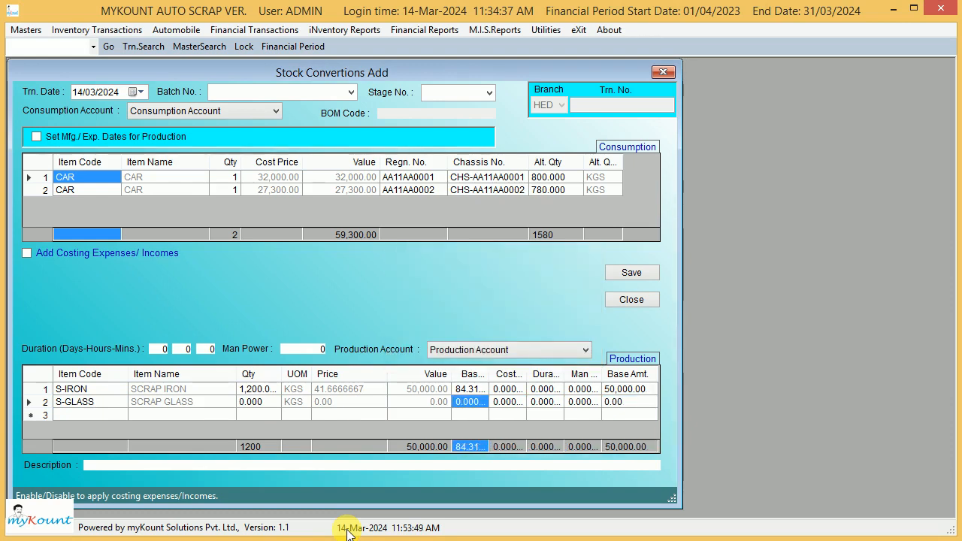
text(10)
key(Tab)
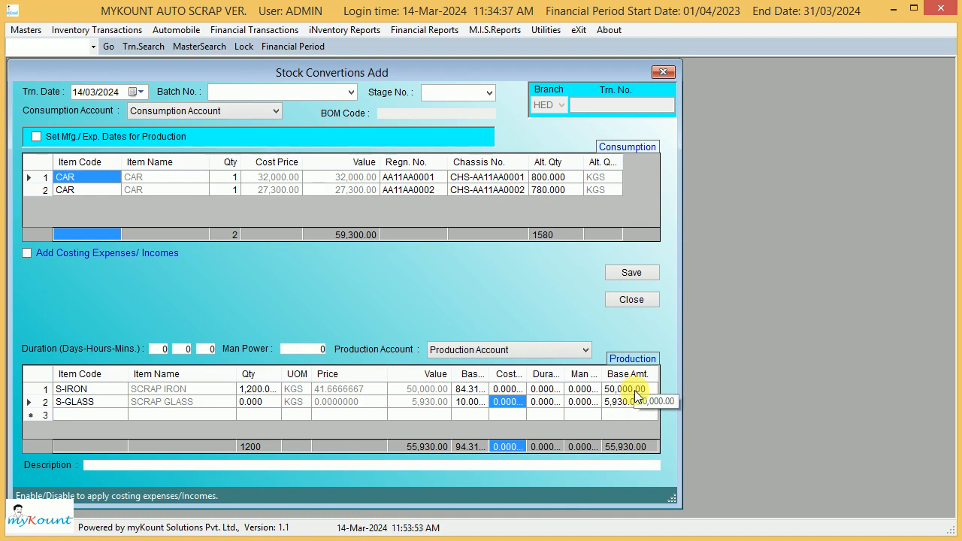
- Try to save the stock conversion, dismiss the message and set the S-GLASS quantity to 200 KGS
key(ctrl+s)
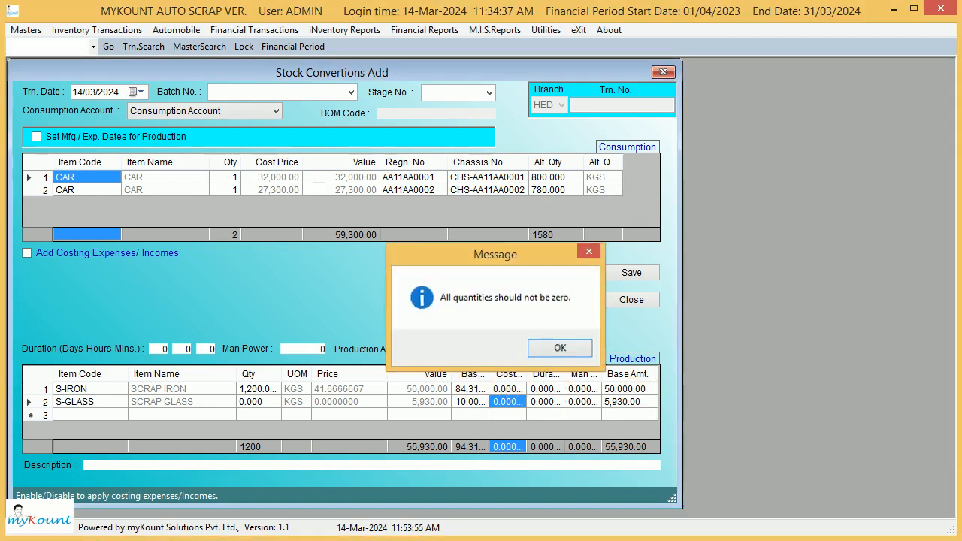
key(Return)
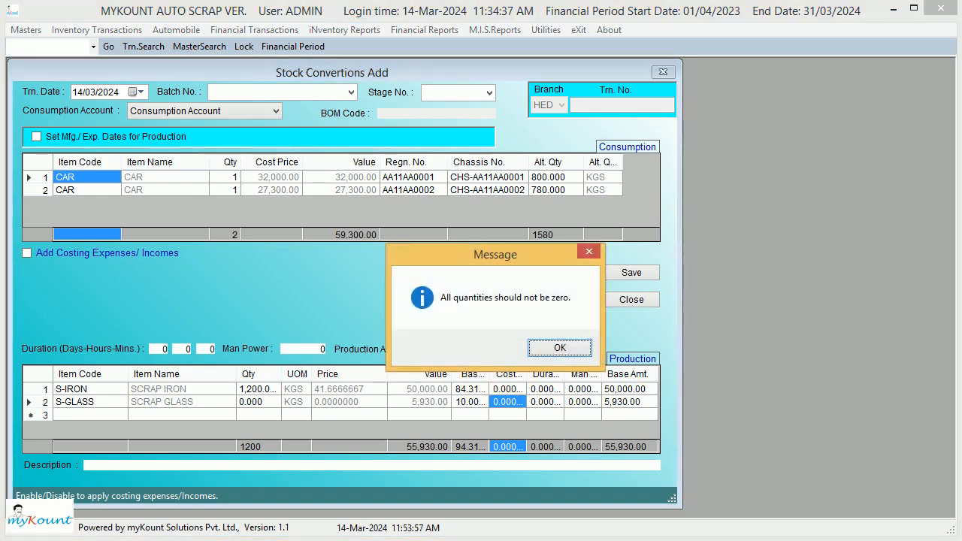
key(Return)
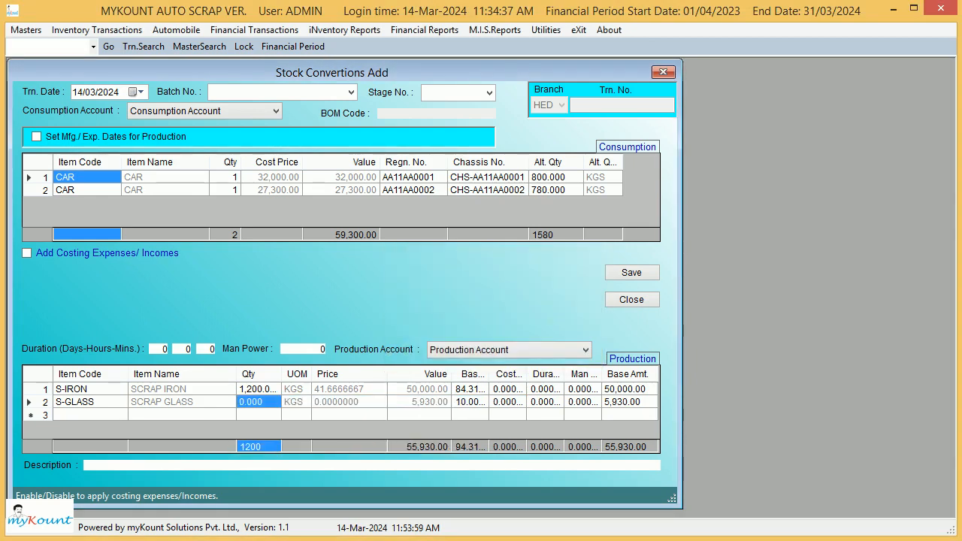
text(200)
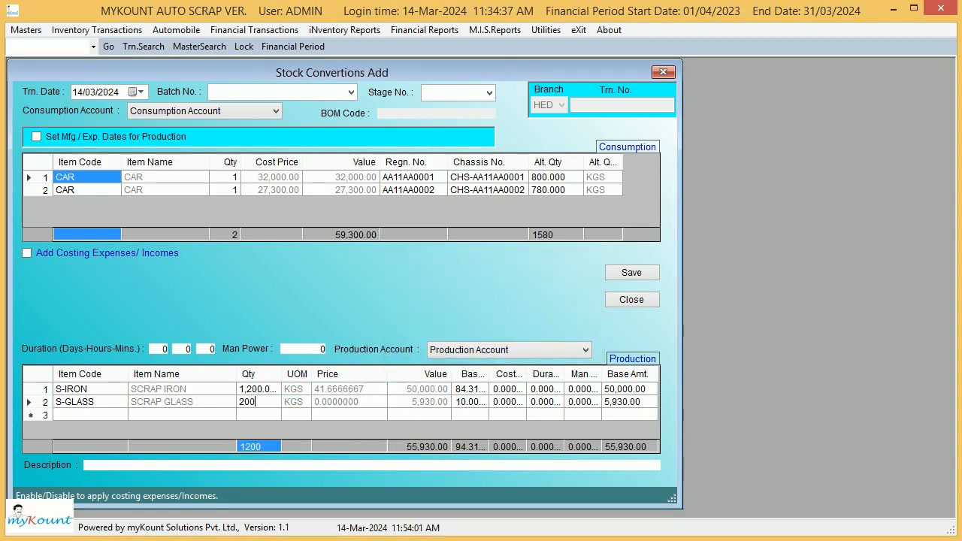
key(Return)
- Set the base percentage of the S-IRON production line to 85
click(90, 389)
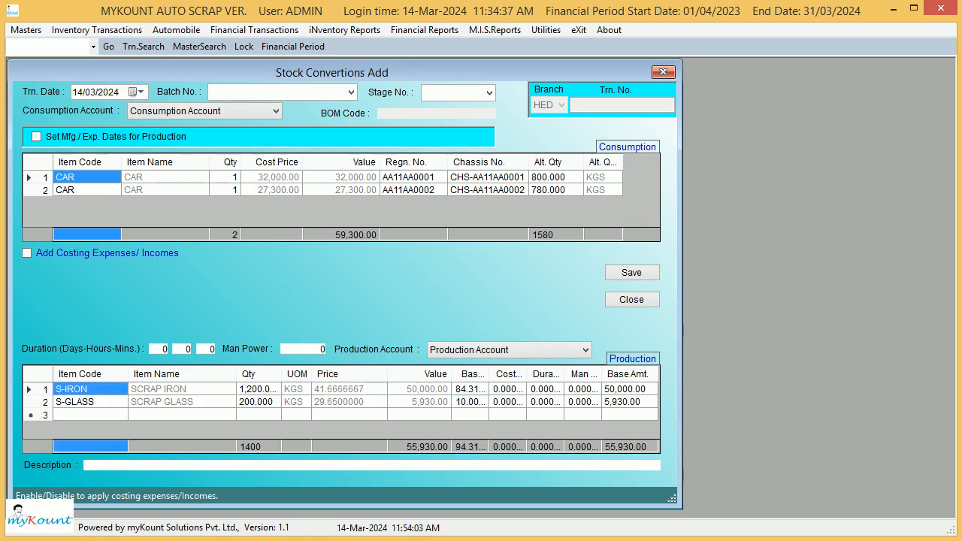
text(85)
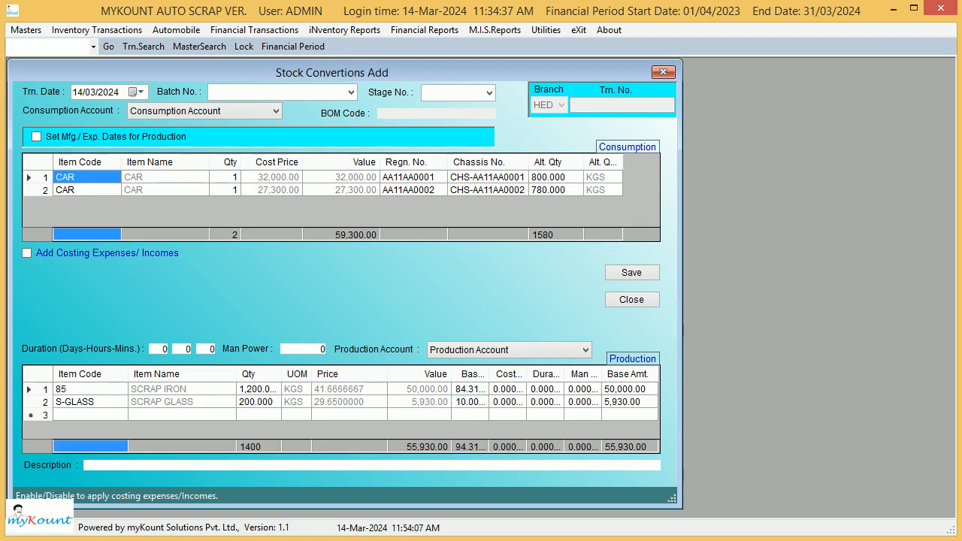
key(Escape)
key(Right)
key(Right)
key(Right)
key(Right)
key(Right)
key(Right)
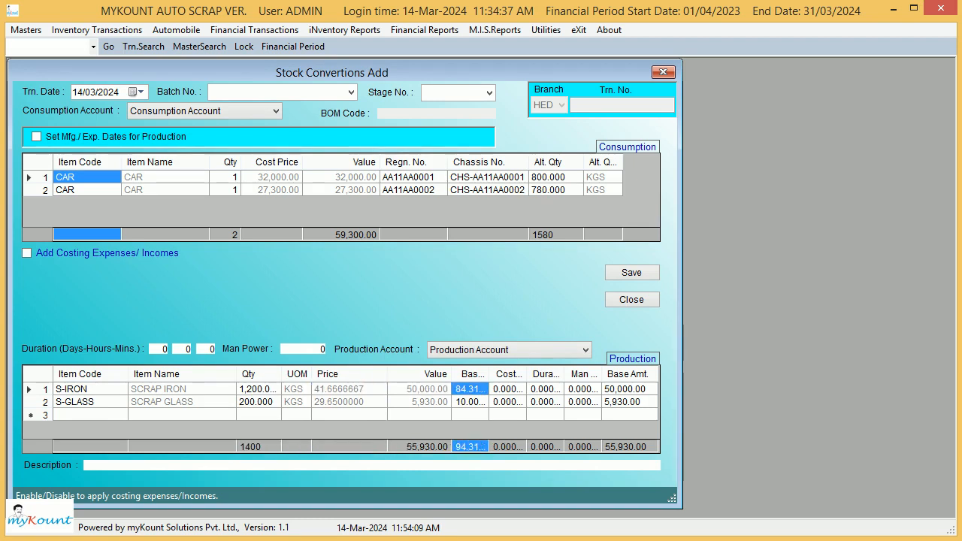
text(85)
key(Right)
key(Right)
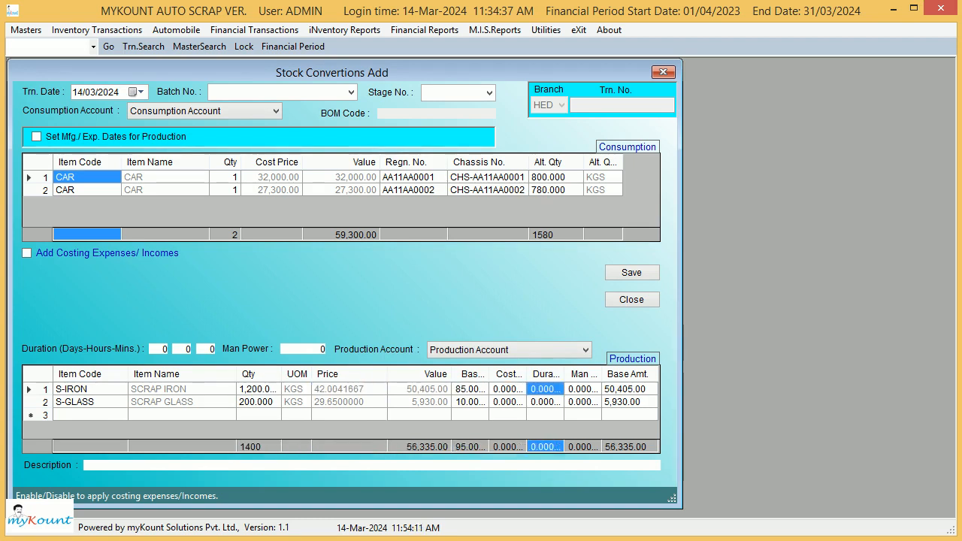
key(Right)
- Examine the quantity, value, percentage and cost cells of the S-IRON and S-GLASS production lines
key(Down)
key(Left)
key(Left)
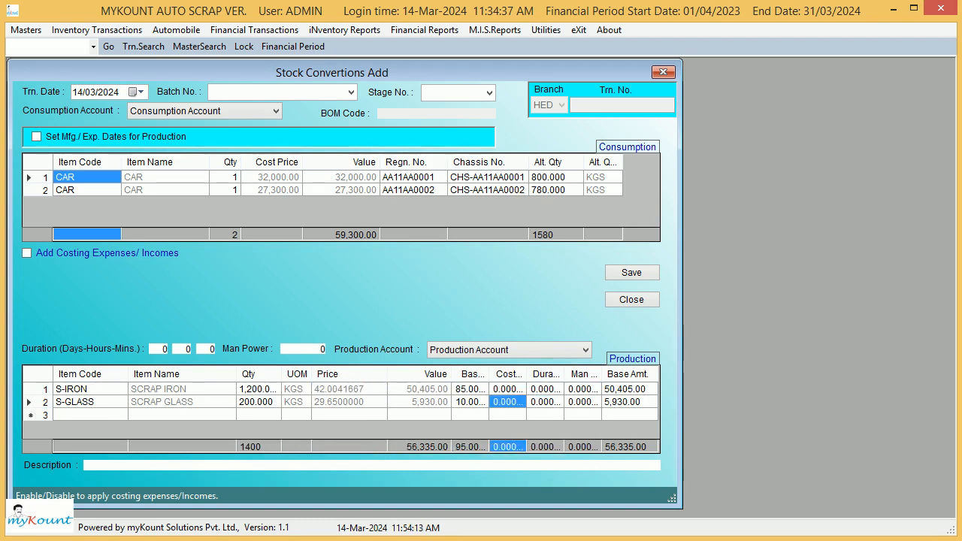
key(ctrl+Home)
key(Right)
key(Right)
key(Right)
key(Right)
key(Right)
key(Right)
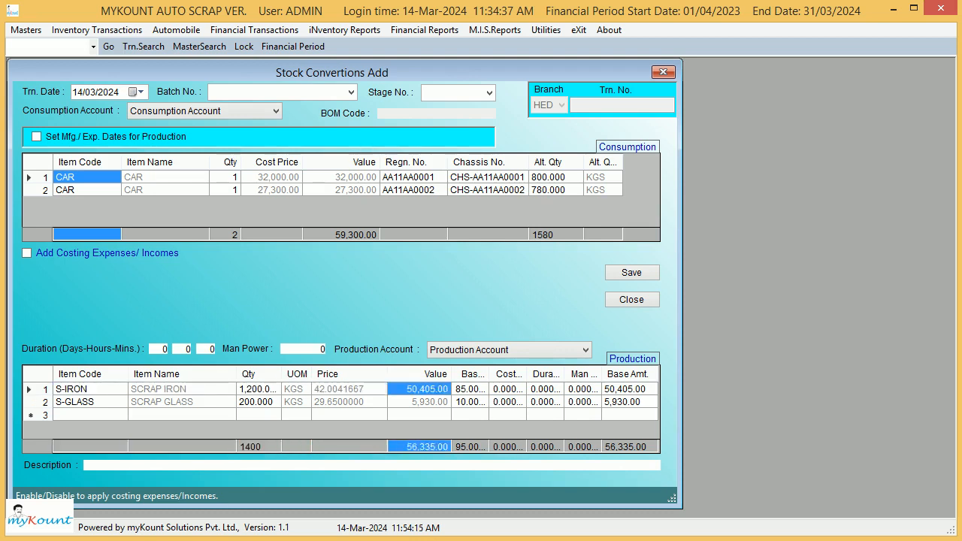
key(Left)
key(Down)
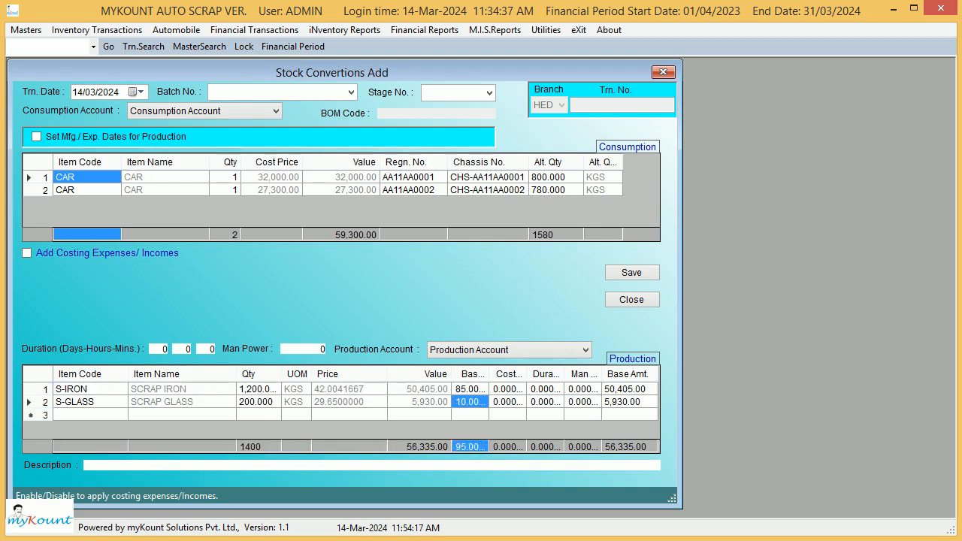
key(Right)
key(Right)
key(Right)
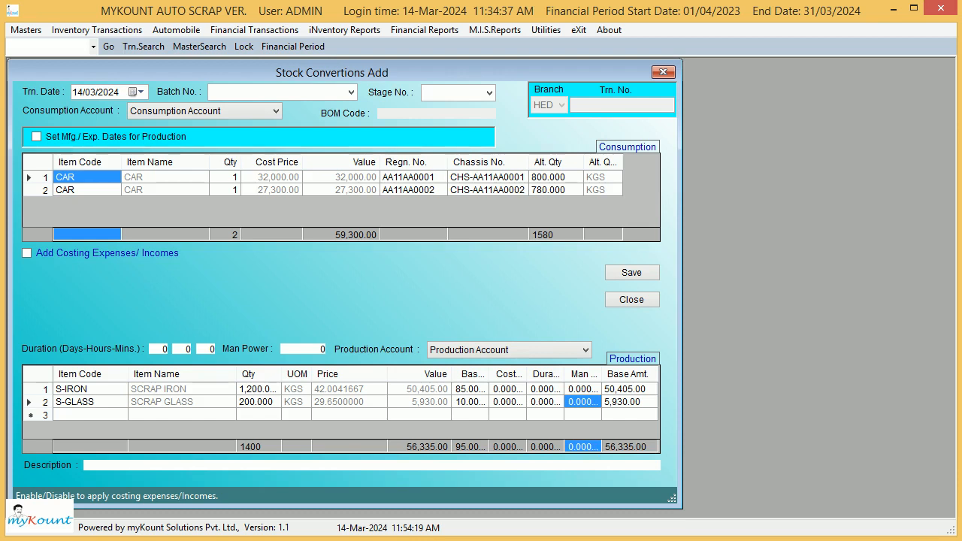
key(Right)
key(ctrl+Home)
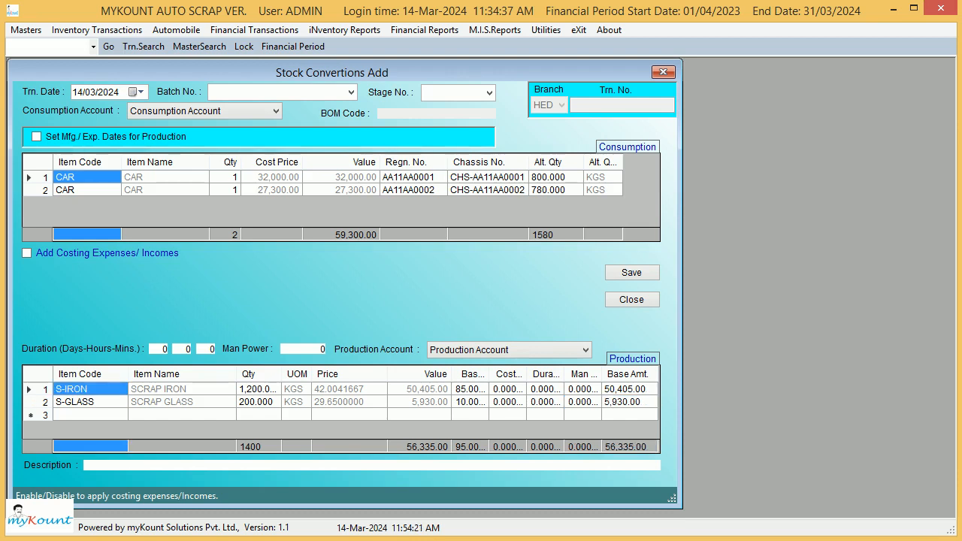
key(Down)
key(Right)
key(Right)
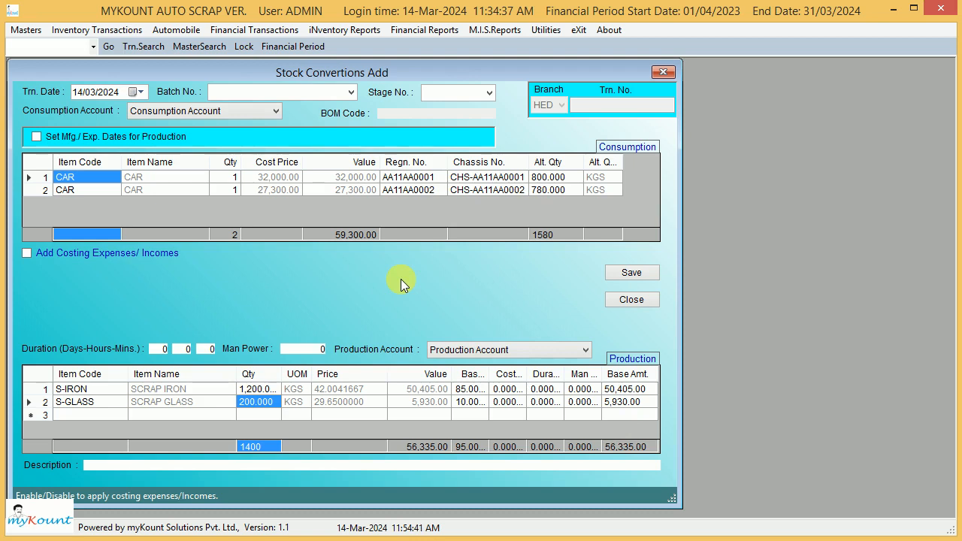
- Add item S-RUBBER as the third production line with a quantity of 200 KGS
key(Return)
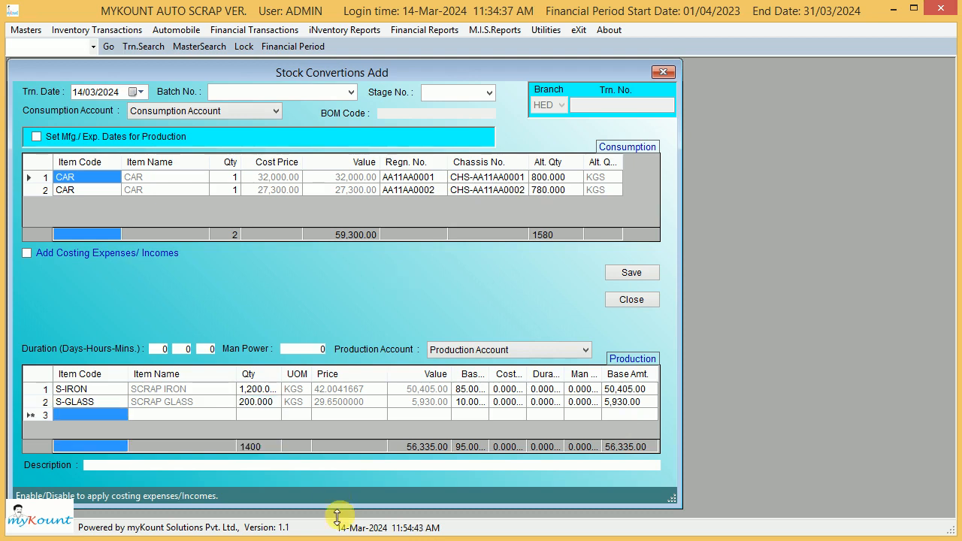
text(S-RUBBER)
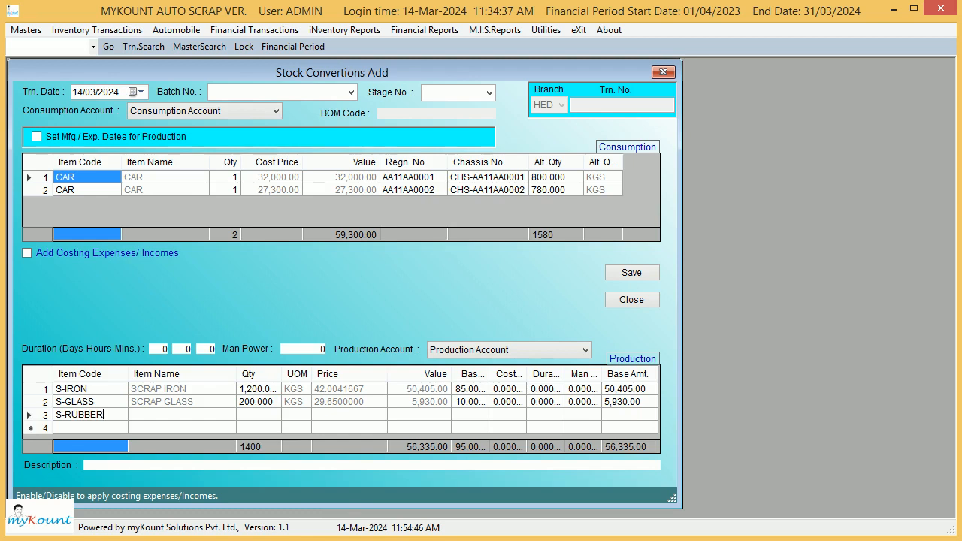
key(Return)
key(Return)
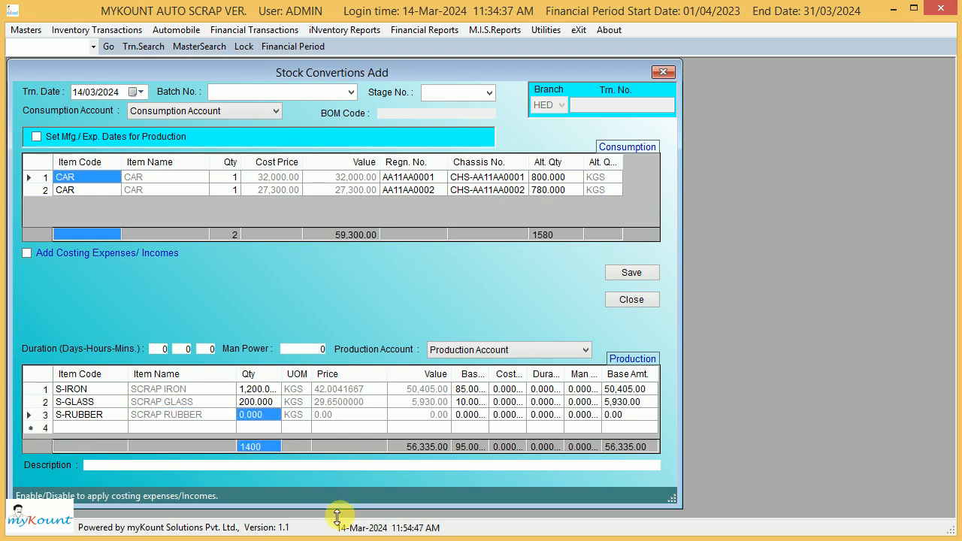
text(200)
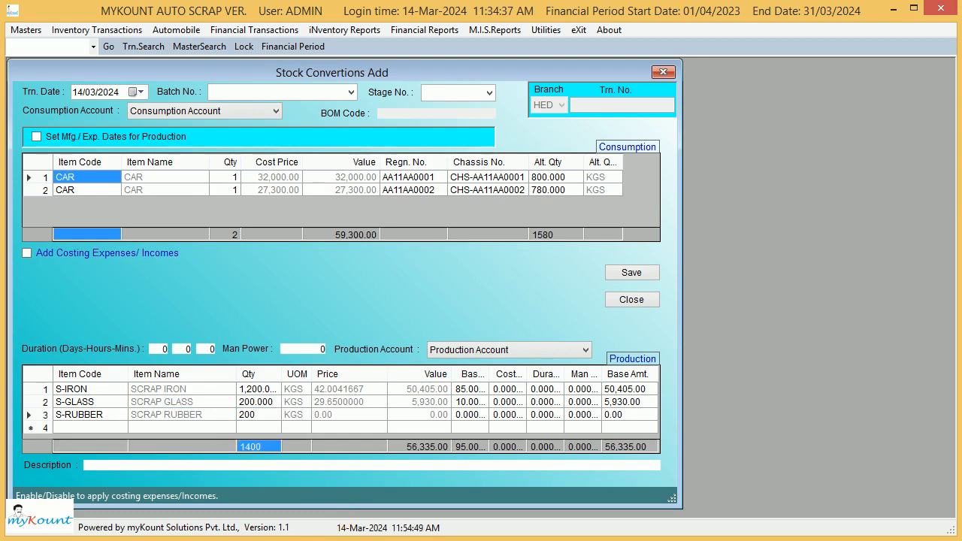
key(Return)
key(Return)
key(Return)
key(Return)
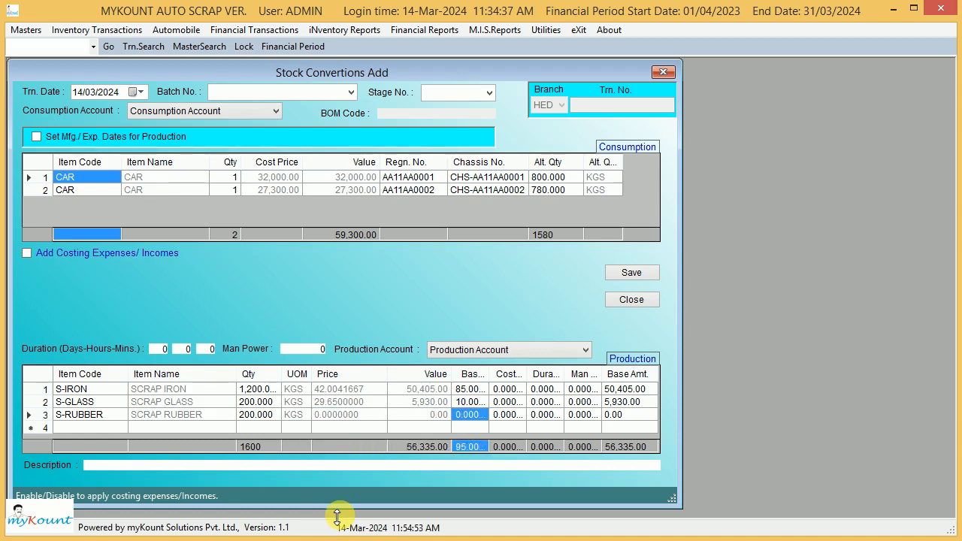
- Set the base percentage of the S-RUBBER production line to 5
key(Return)
key(Return)
text(5)
key(Return)
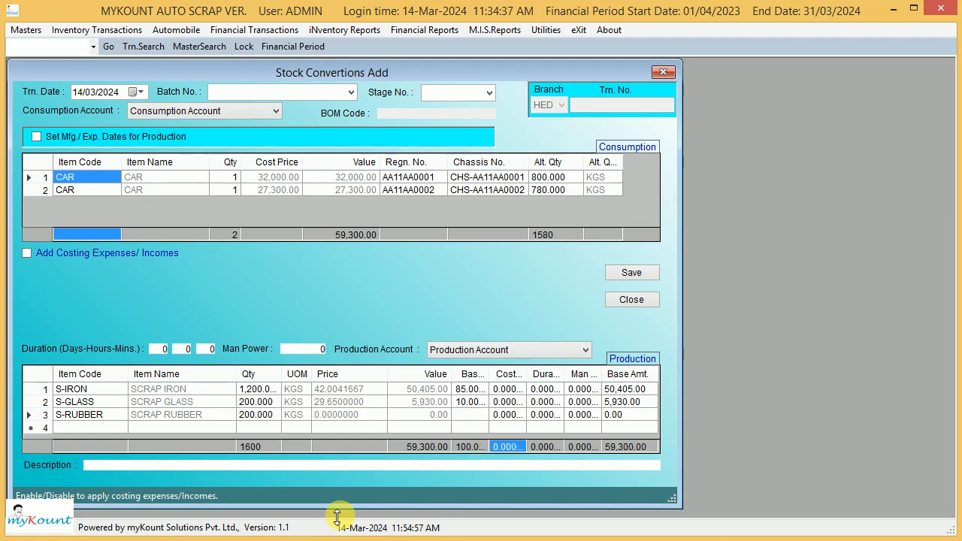
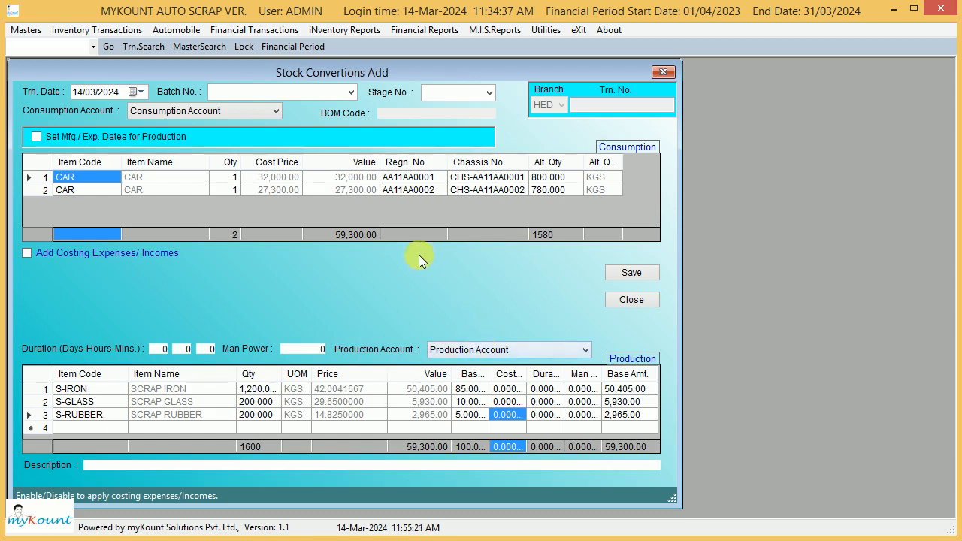
- Check the S-RUBBER base amount and second car's quantity, and close the stock conversion without saving it
click(608, 415)
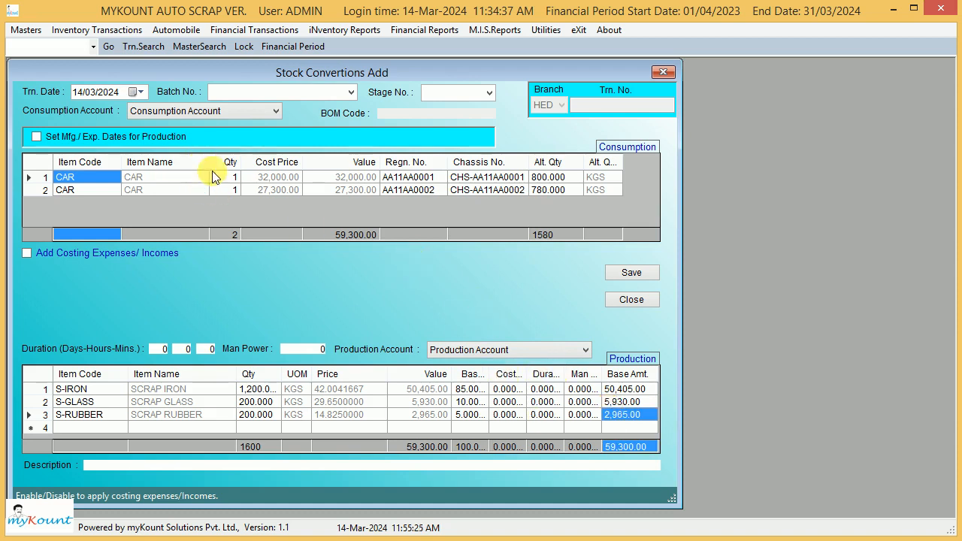
click(228, 189)
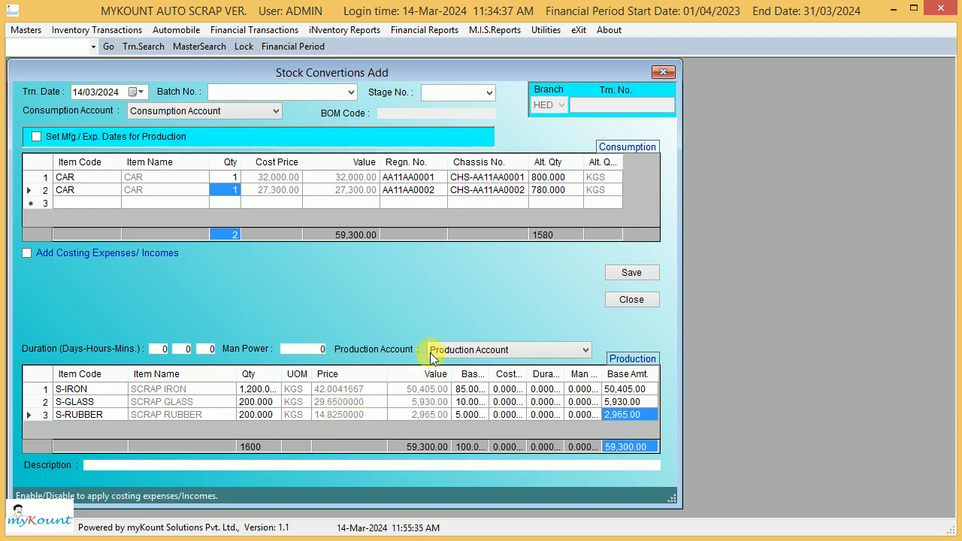
click(661, 75)
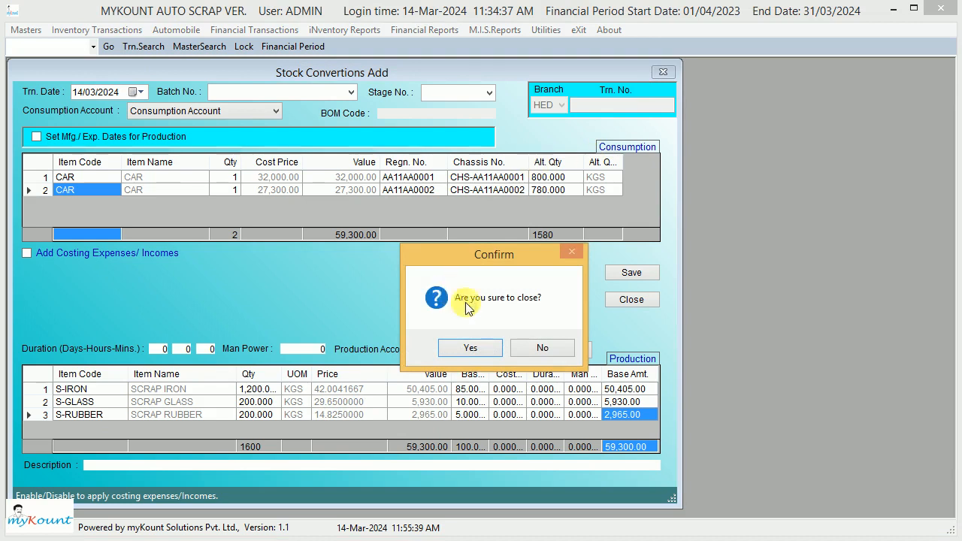
click(471, 350)
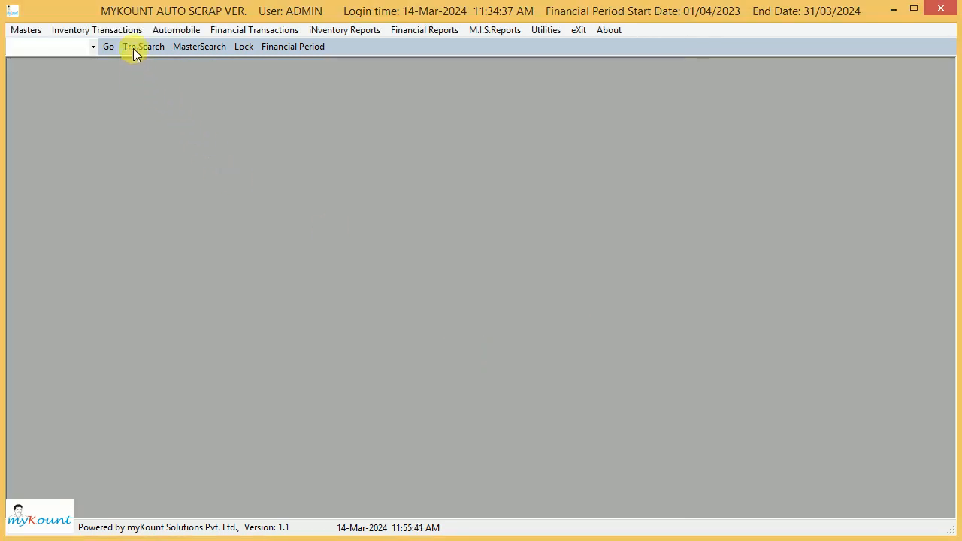
- Start a new consumption entry and try to choose its BOQ account
click(118, 29)
mouse_move(168, 148)
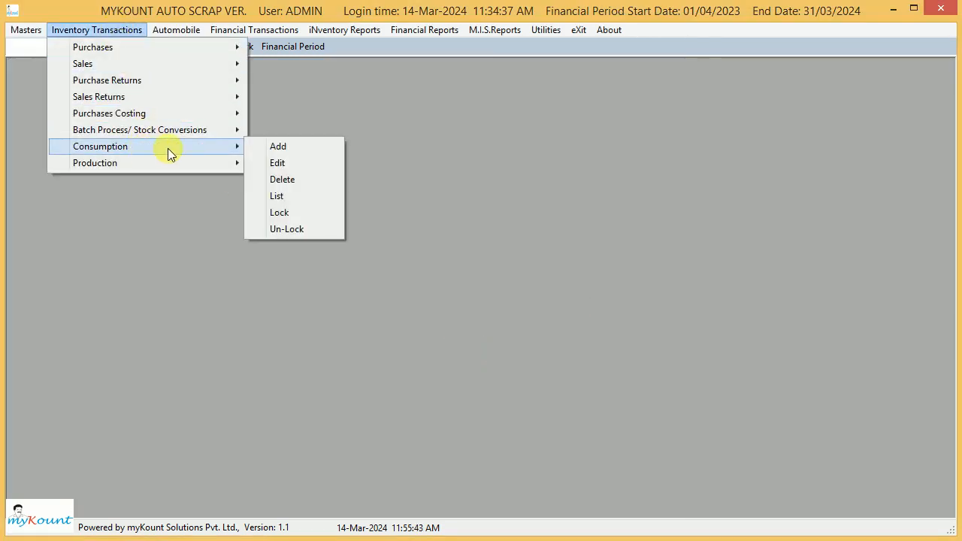
click(264, 146)
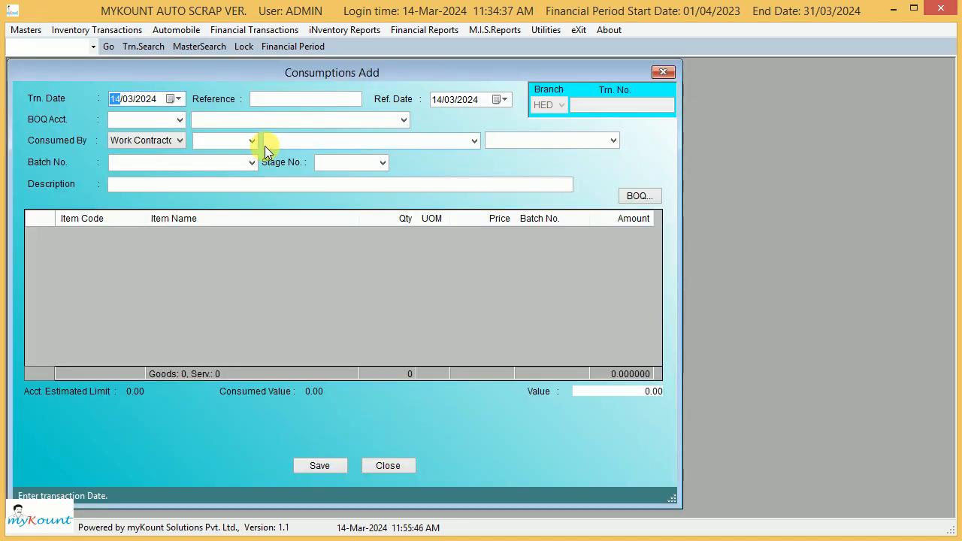
key(Return)
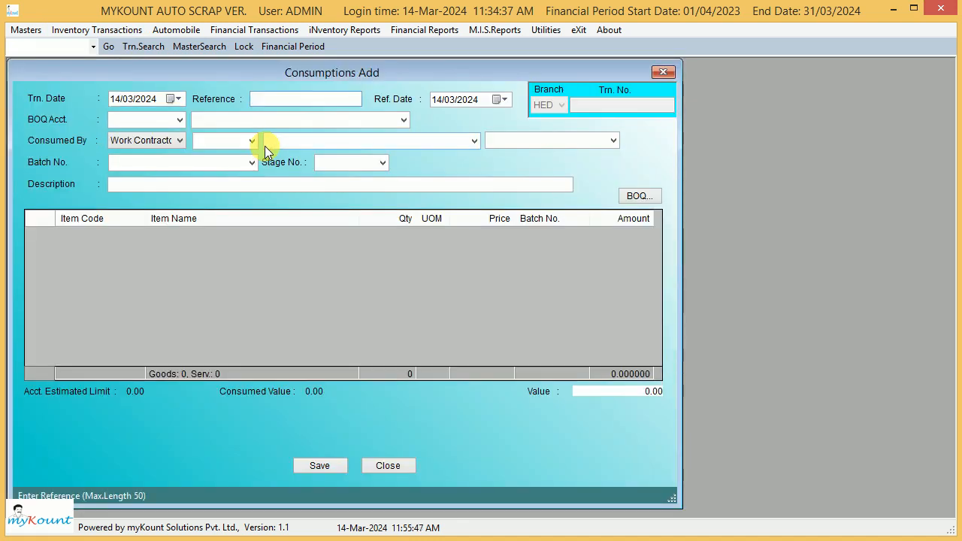
key(Return)
key(Return)
key(Return)
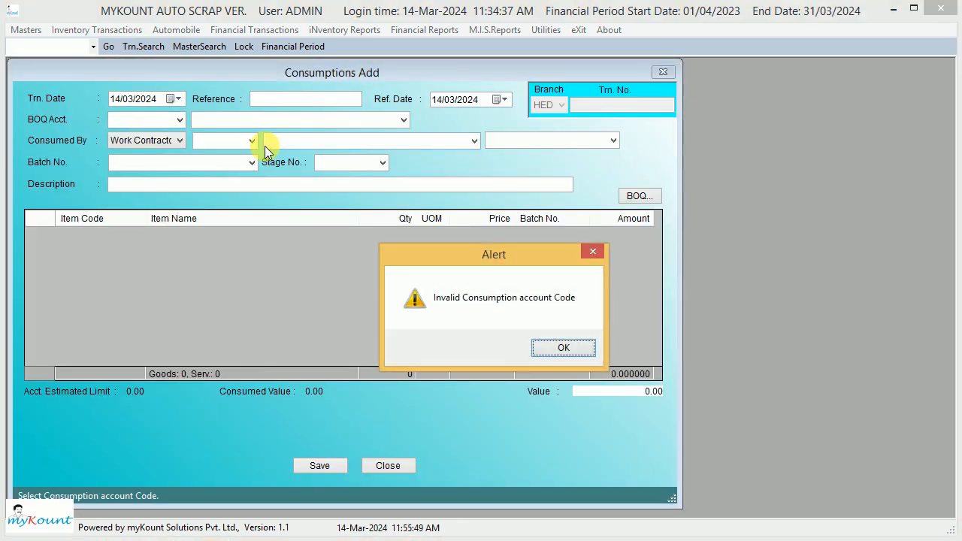
key(Return)
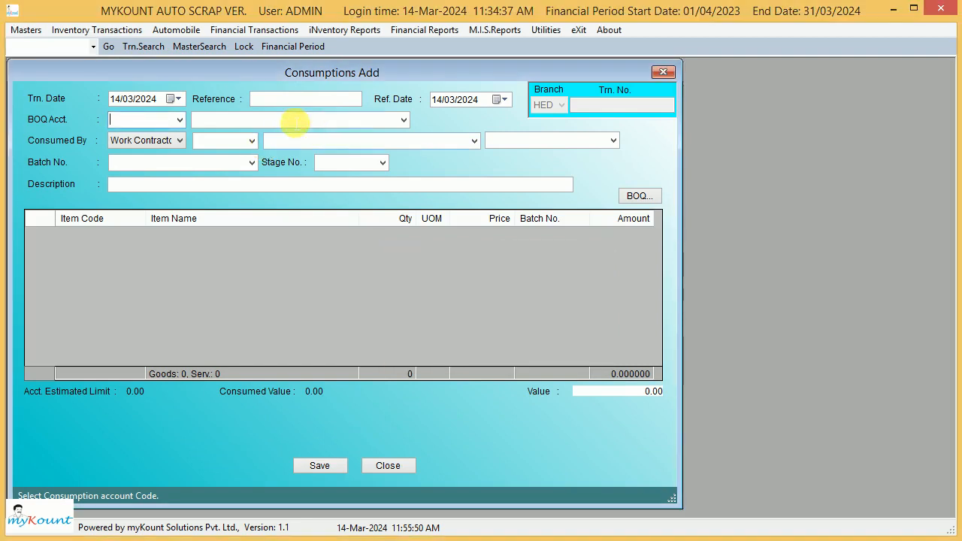
click(177, 120)
click(177, 121)
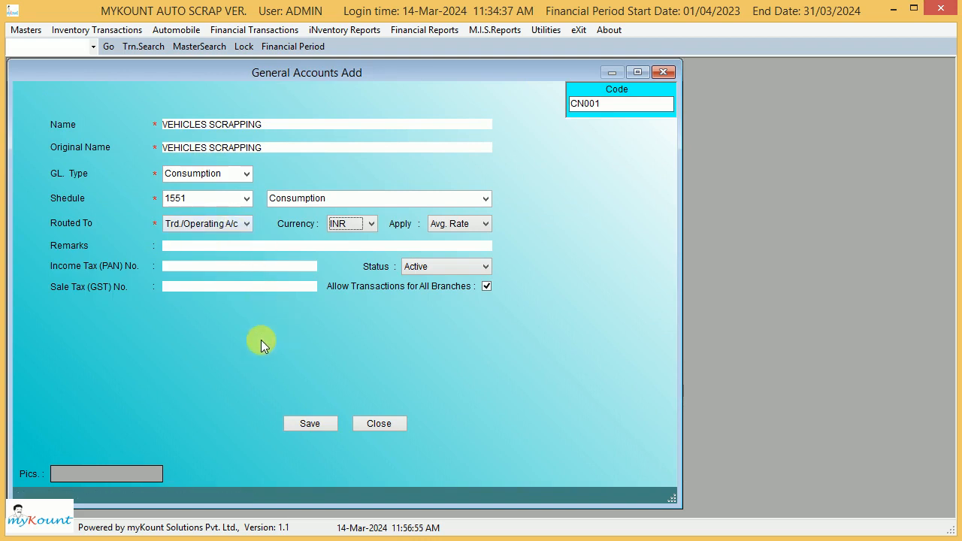
- Save the new consumption-type general account CN001 VEHICLES SCRAPPING and close the account form
click(315, 423)
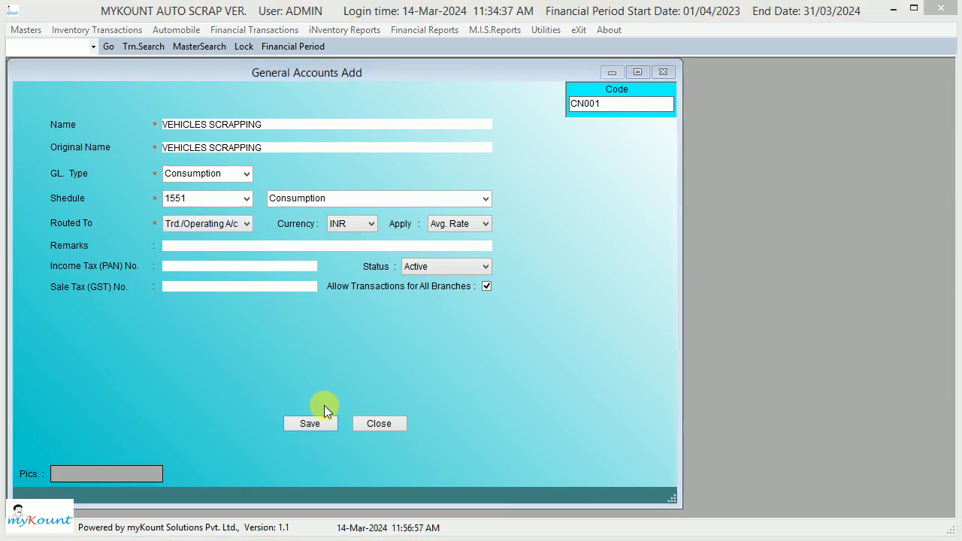
click(470, 349)
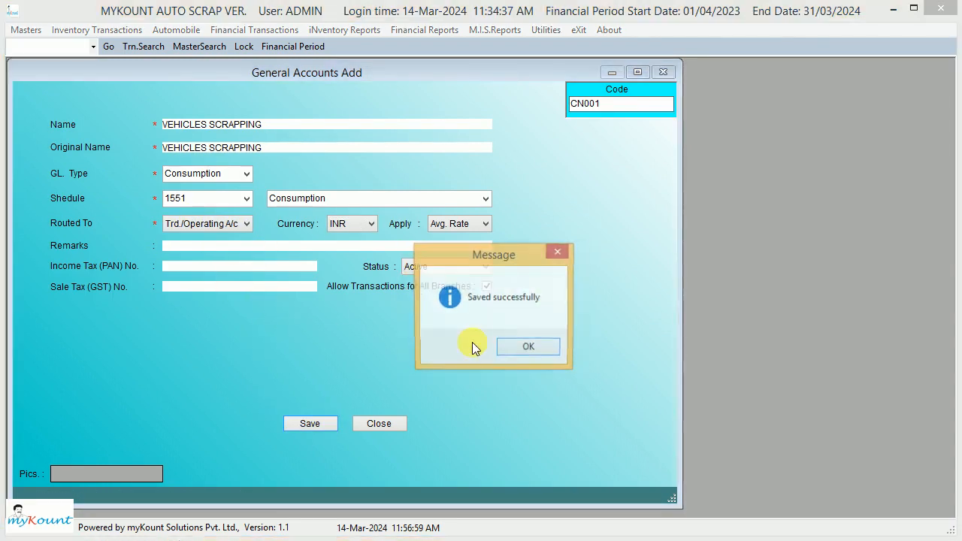
click(508, 343)
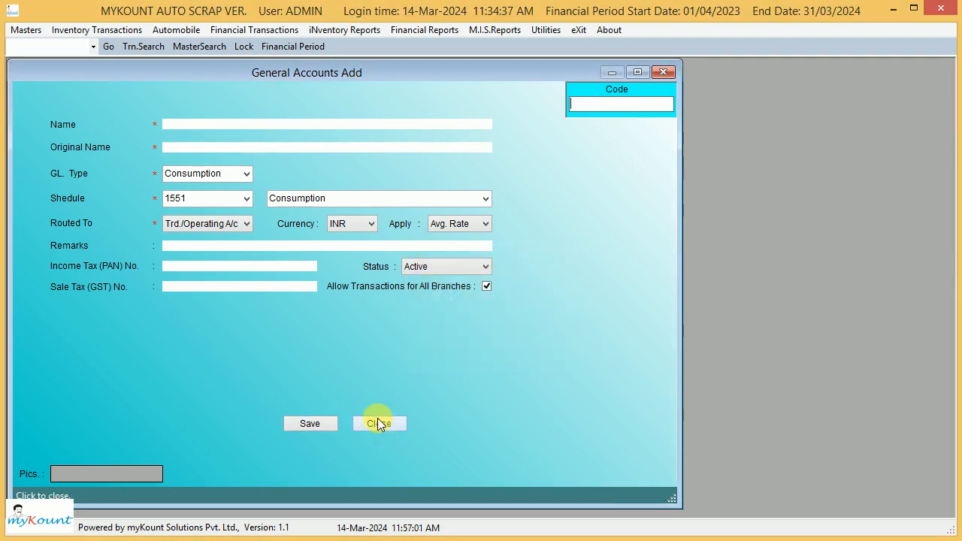
click(381, 431)
click(467, 348)
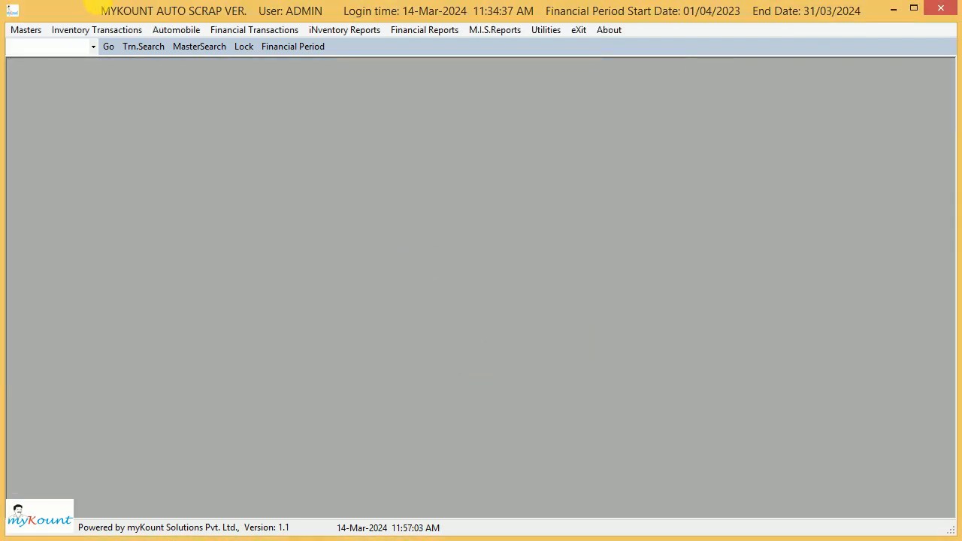
- Start a new consumption entry and choose CN001 VEHICLE SCRAPPING as its BOQ account
click(95, 33)
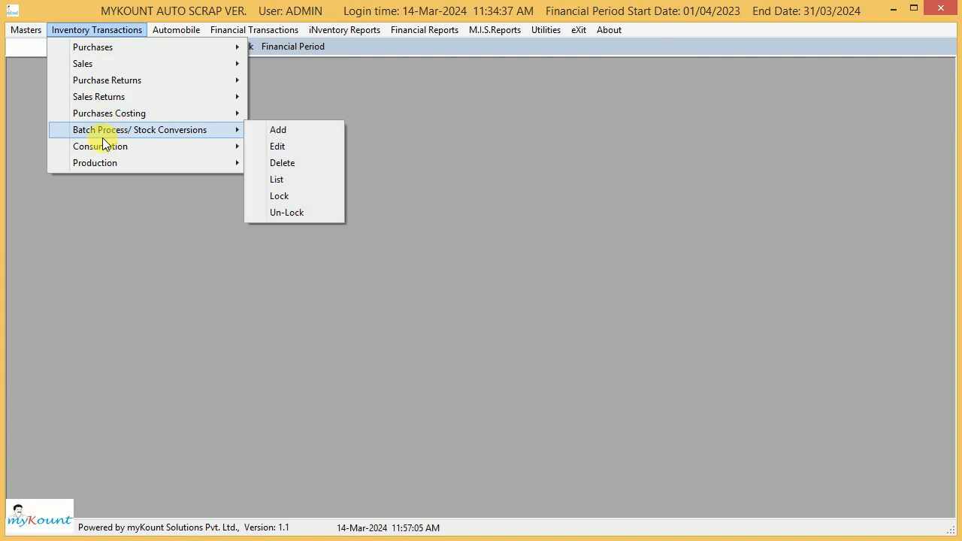
mouse_move(80, 148)
click(287, 150)
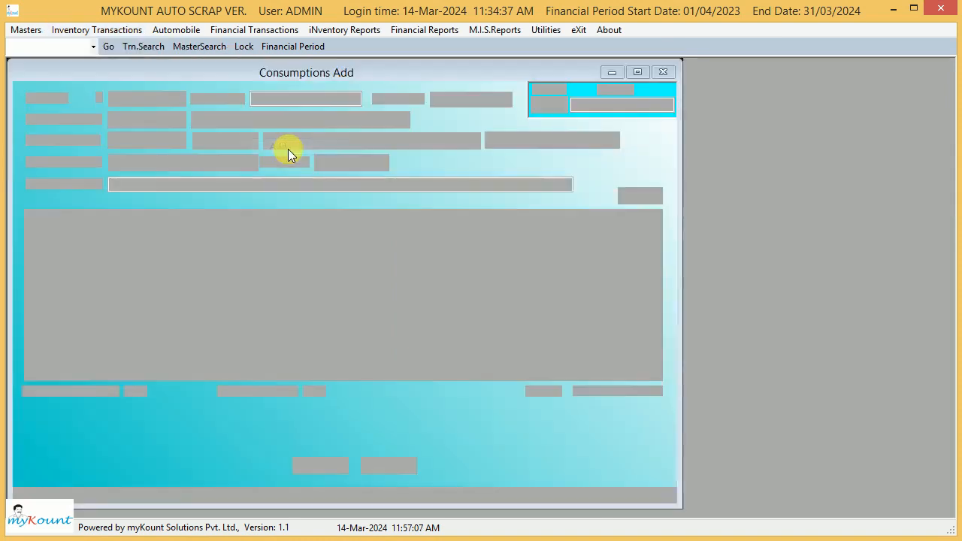
key(Tab)
key(Tab)
key(Tab)
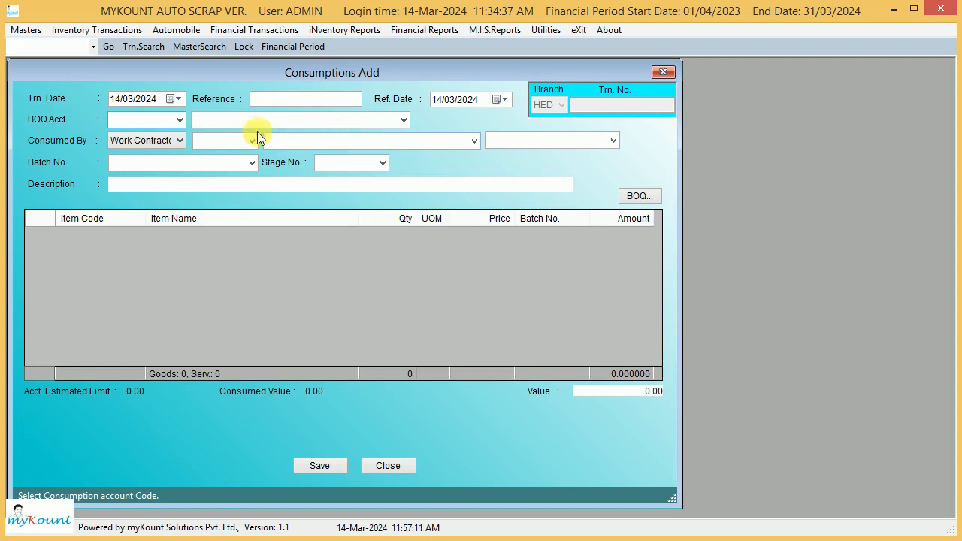
click(180, 120)
click(180, 124)
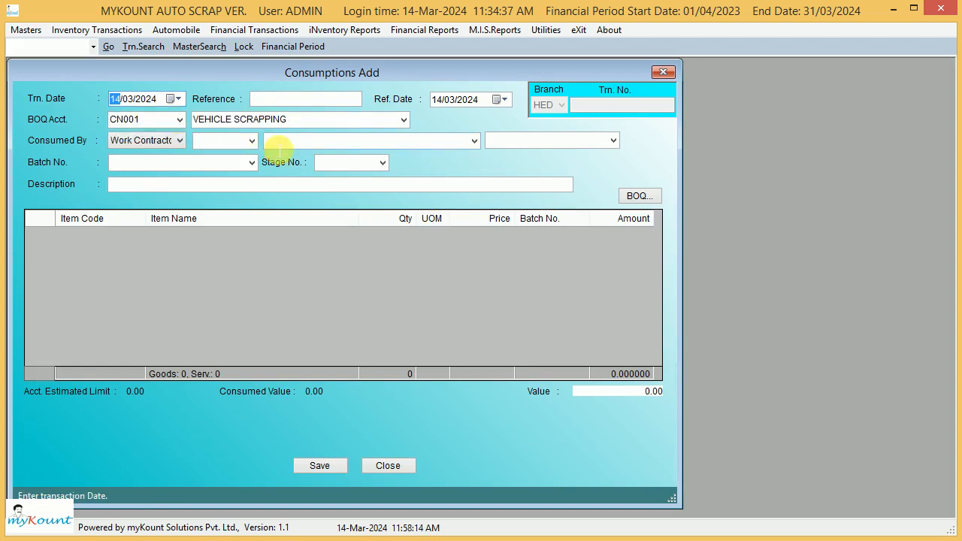
- Set the consumption entry's consumed-by type to Employee and choose the first listed employee
key(Tab)
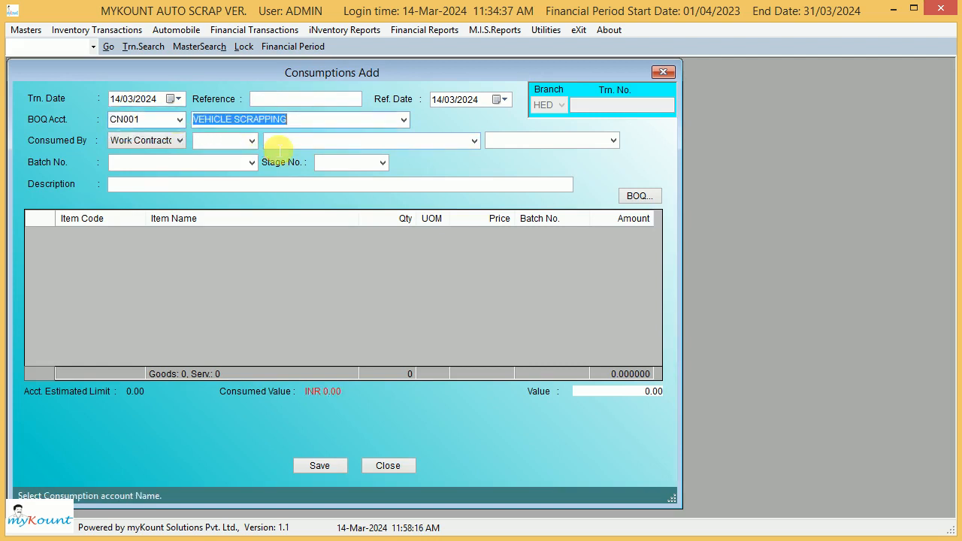
key(Tab)
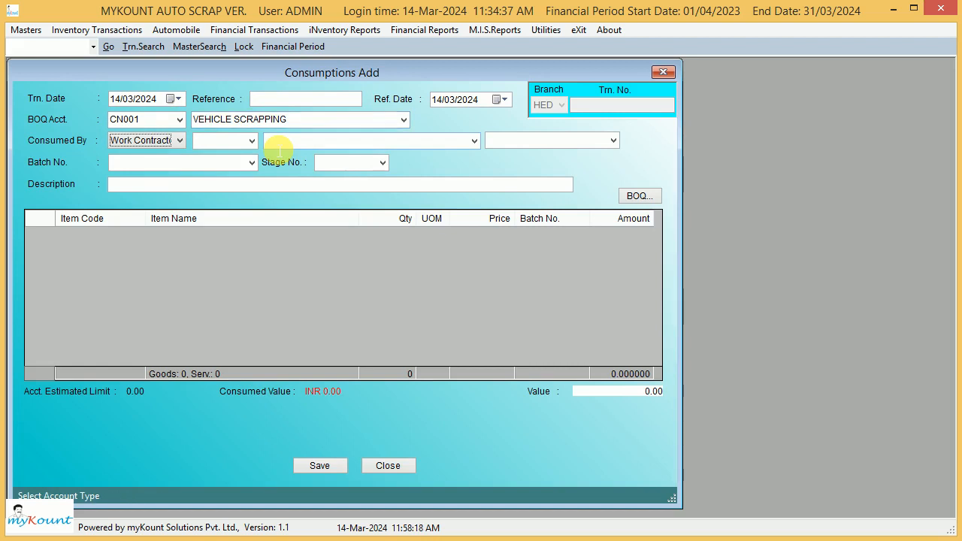
click(179, 139)
click(164, 166)
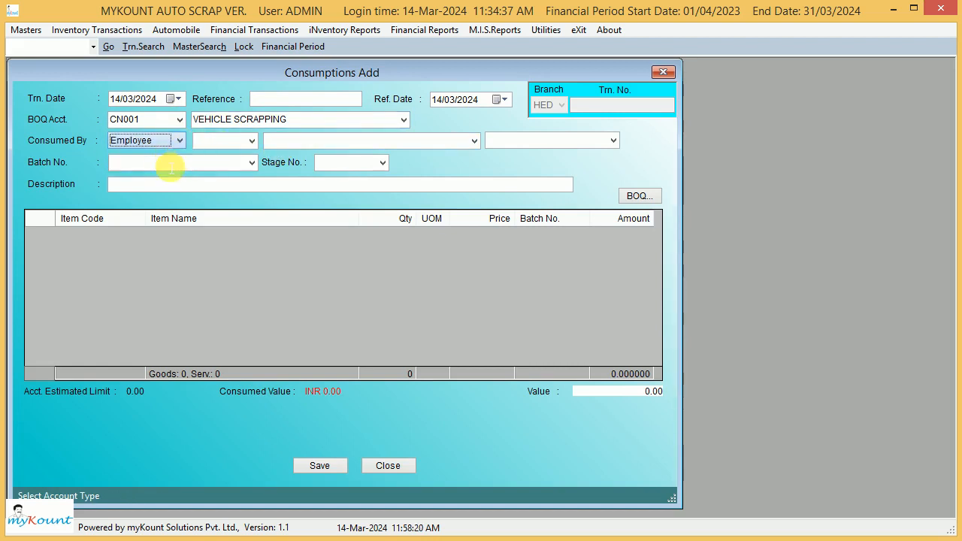
click(253, 143)
click(253, 141)
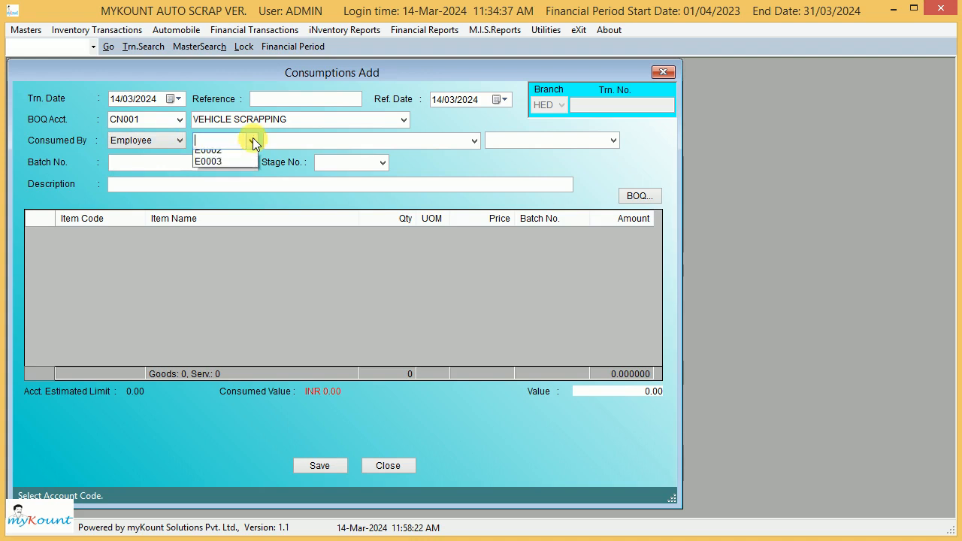
click(232, 165)
key(Tab)
key(Tab)
key(Tab)
key(Tab)
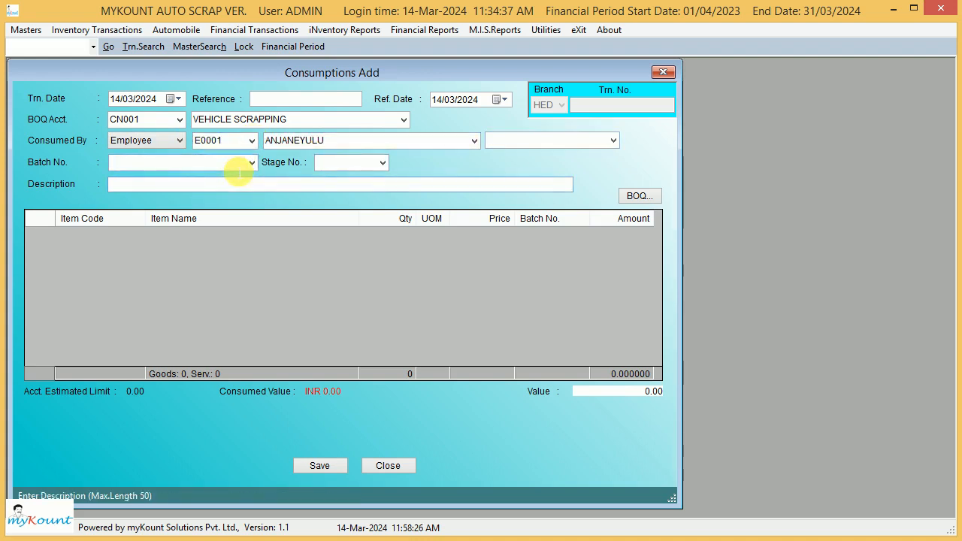
key(Tab)
- Add item CAR to the consumption entry, consuming quantity 1 of each of the three vehicles in its stock status
click(202, 274)
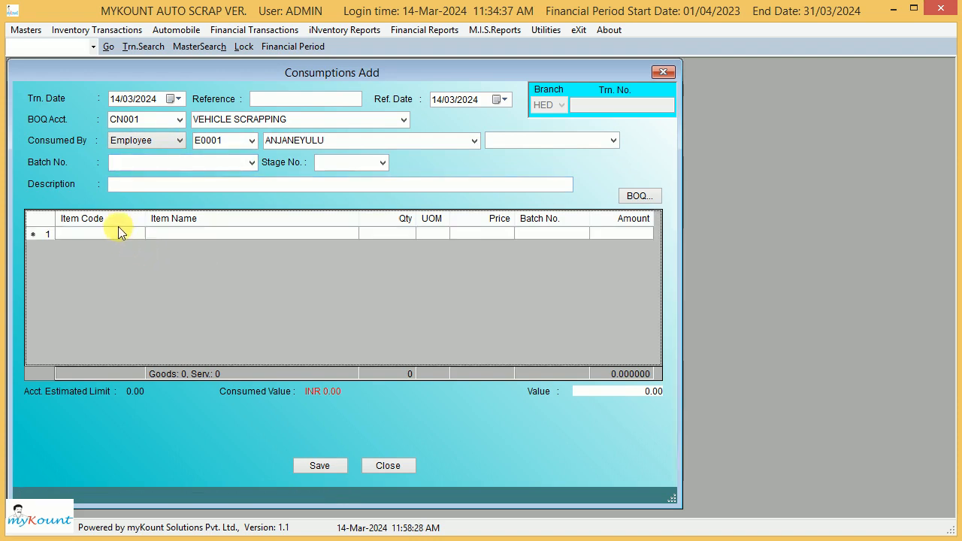
click(120, 235)
text(CAR)
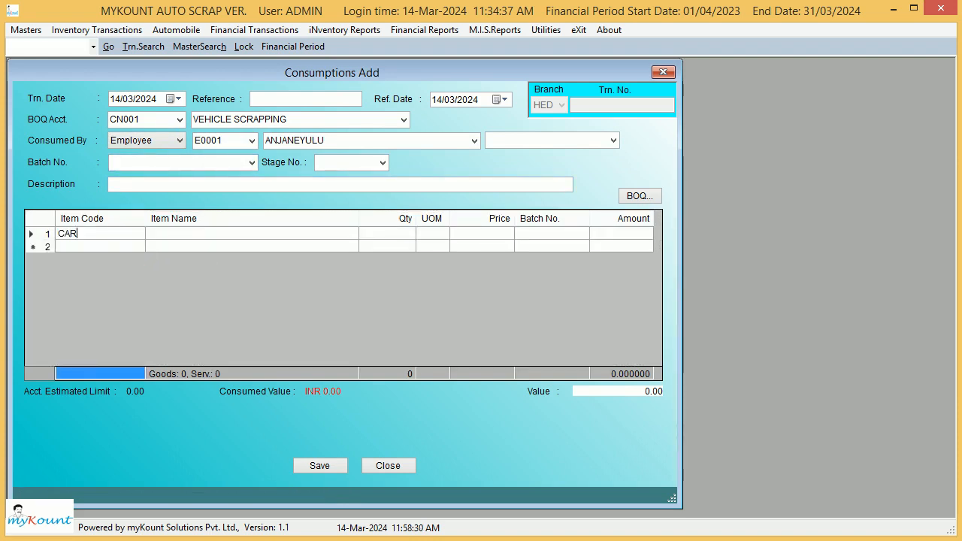
key(Return)
key(Right)
key(Right)
text(1)
key(Down)
text(1)
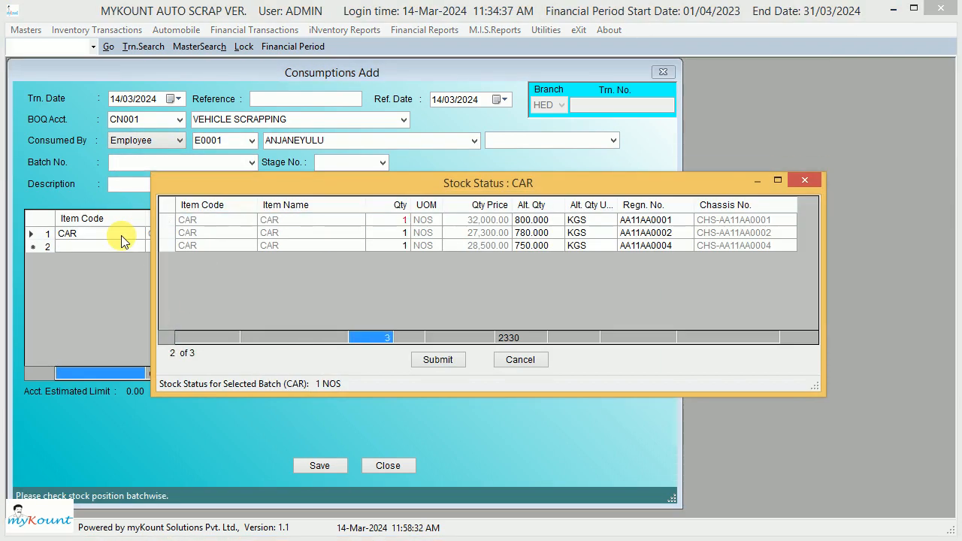
key(Down)
text(1)
key(Return)
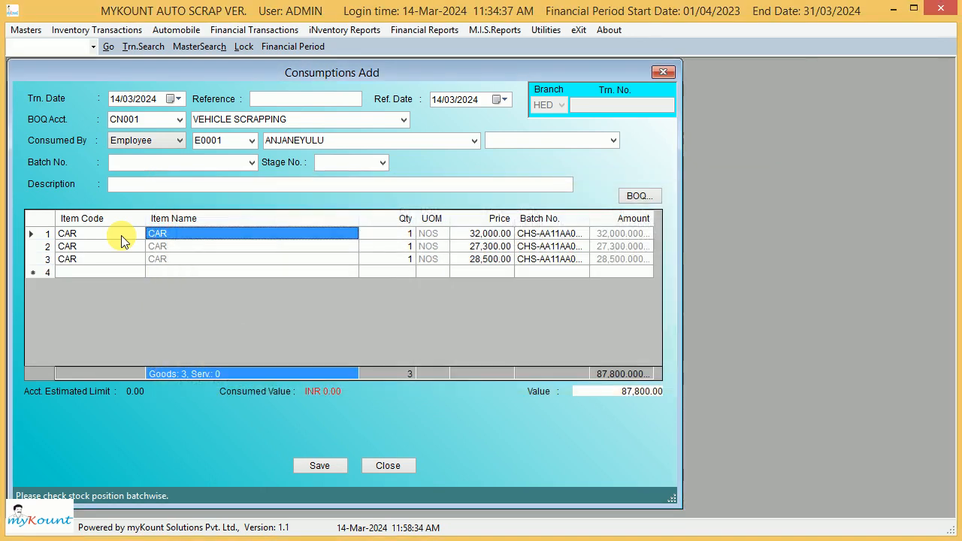
- Add item BUS with quantity 1 on the row below the three cars in the consumption entry
key(Down)
key(Down)
key(Left)
key(Down)
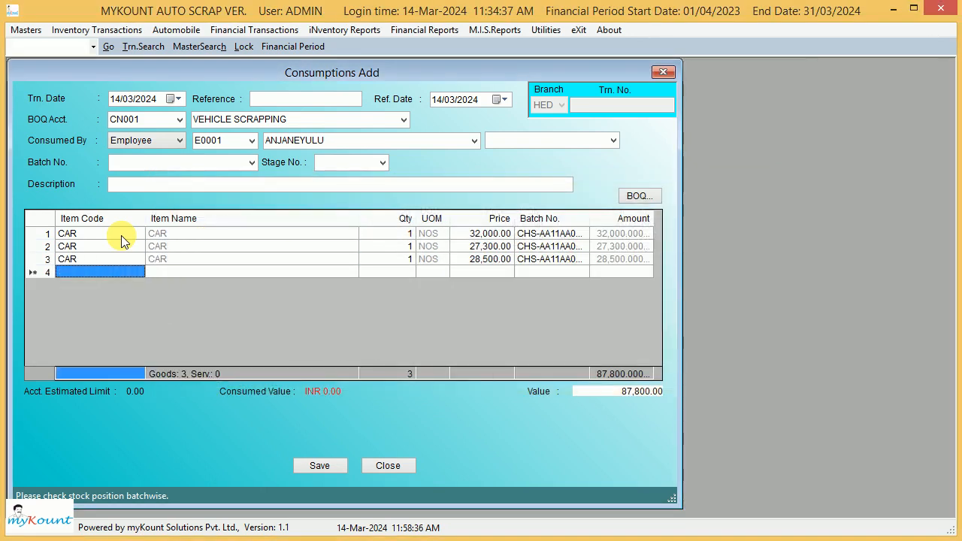
text(BUS)
key(Return)
key(Right)
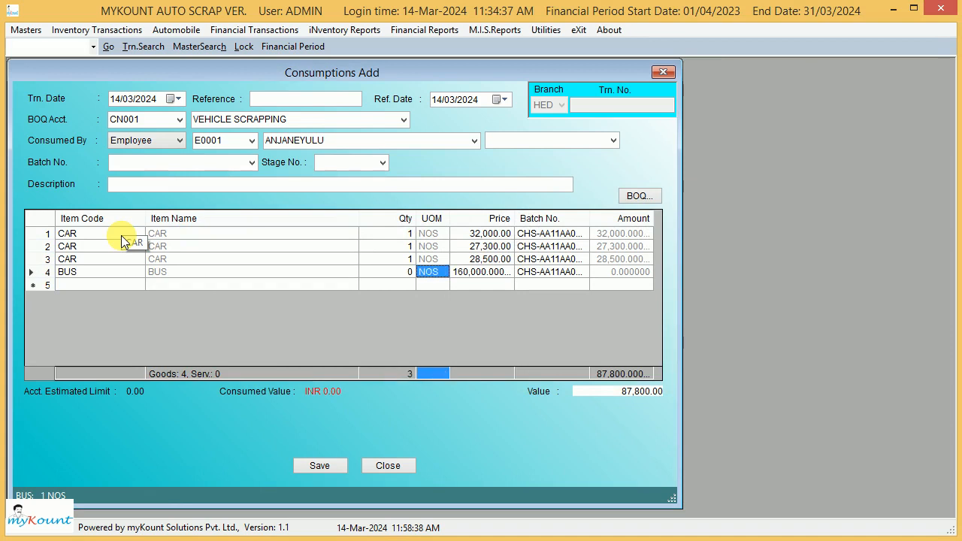
text(1)
key(Right)
key(Right)
key(Right)
key(Right)
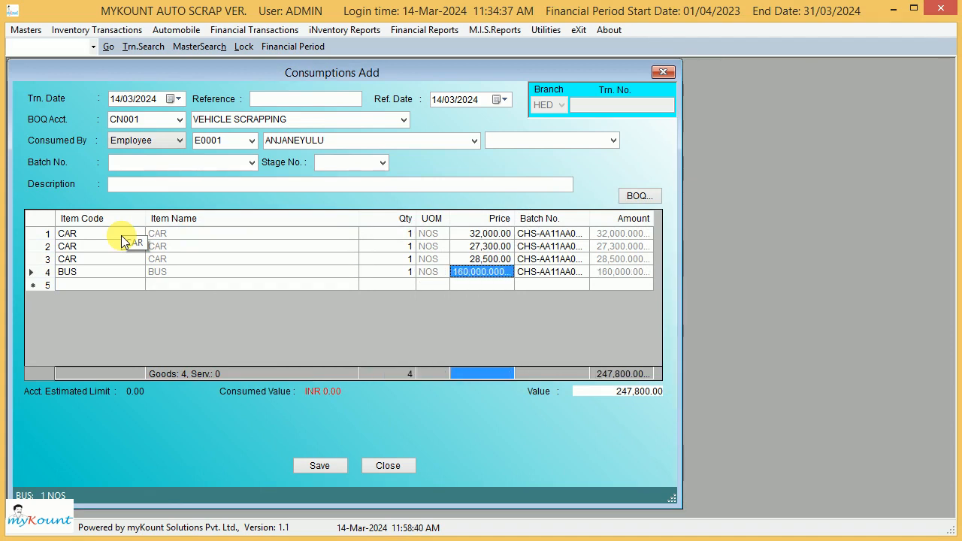
key(Home)
key(Up)
key(Up)
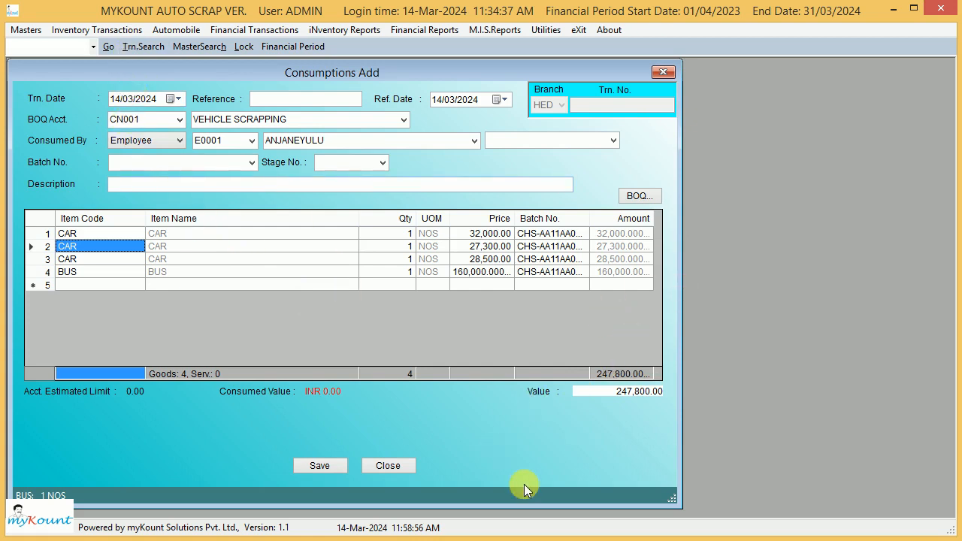
- Start a new production entry and add scrap iron, S-IRON, as its first item
click(93, 32)
mouse_move(171, 160)
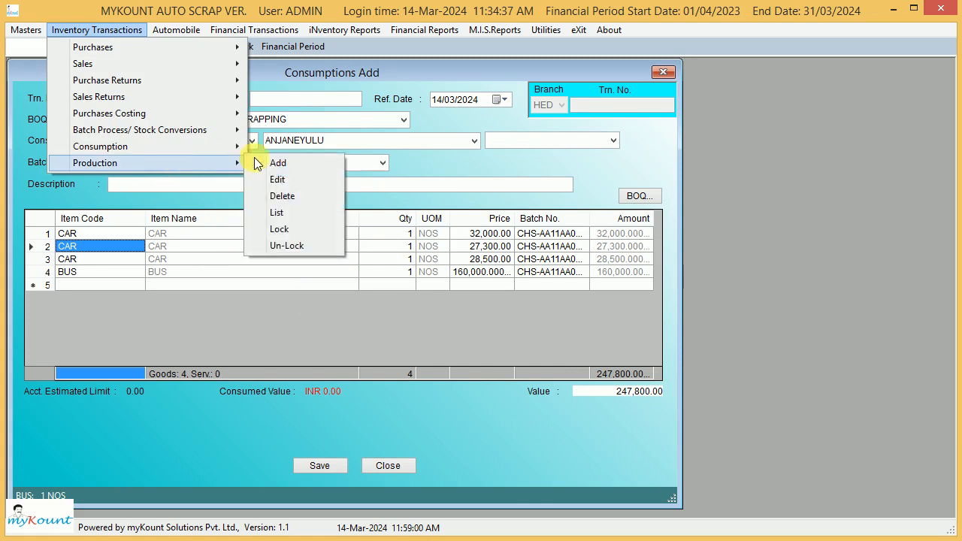
click(290, 162)
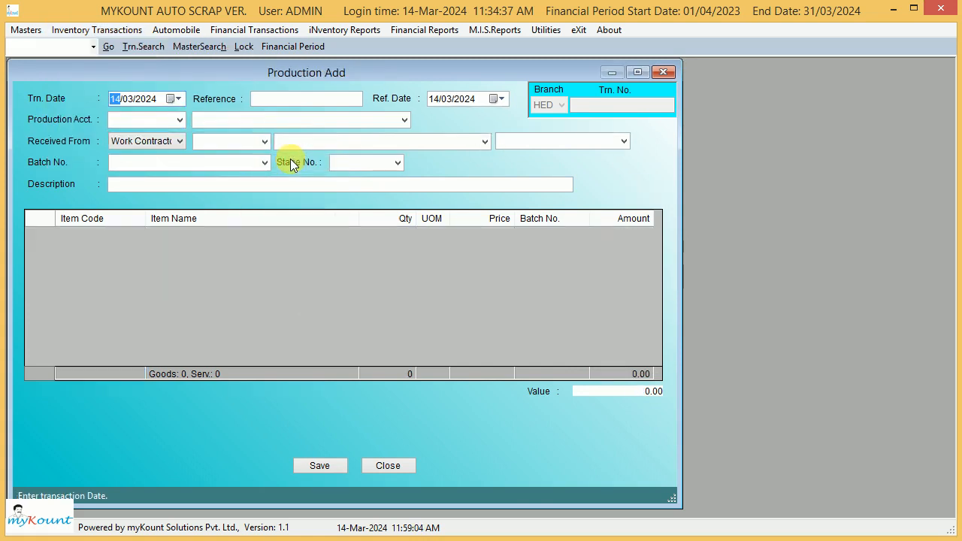
click(227, 291)
click(111, 235)
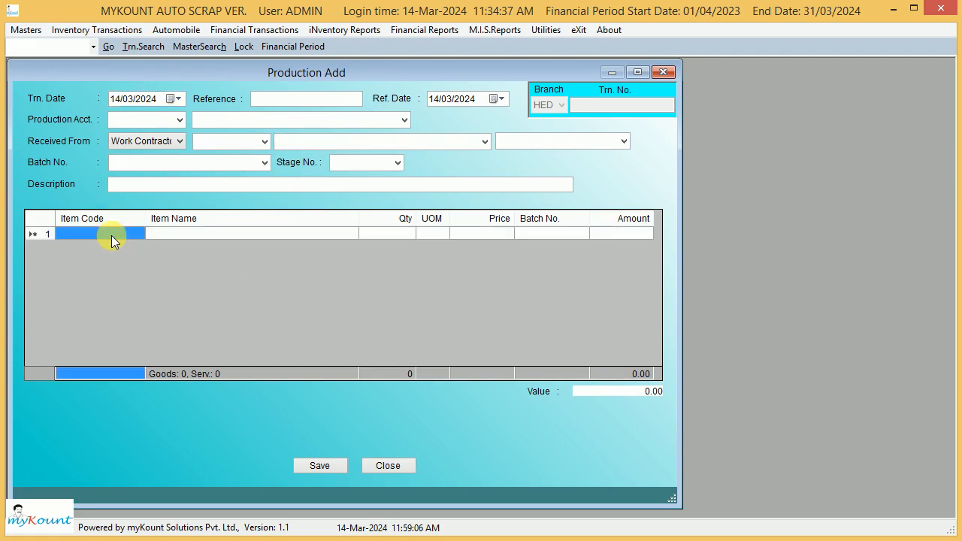
text(S-IORN)
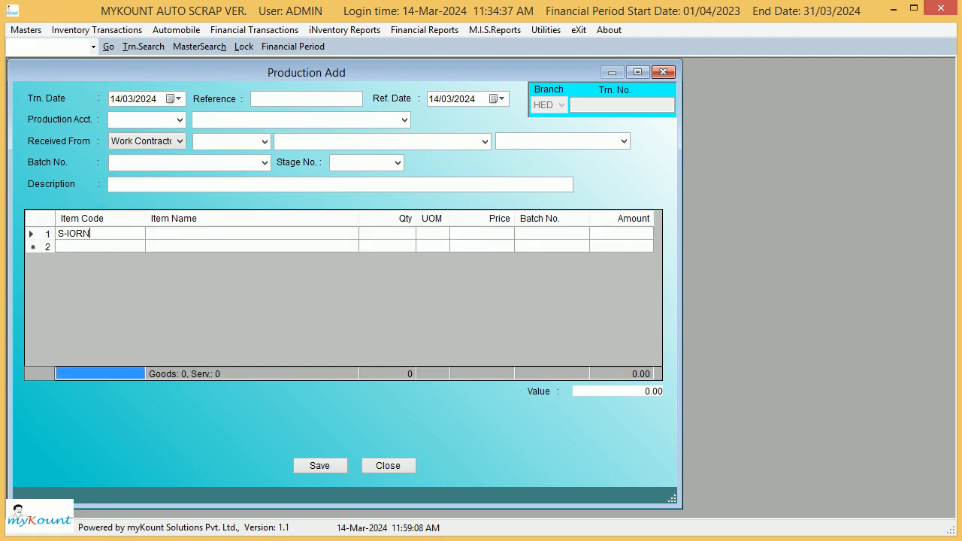
key(Return)
text(S-RIO)
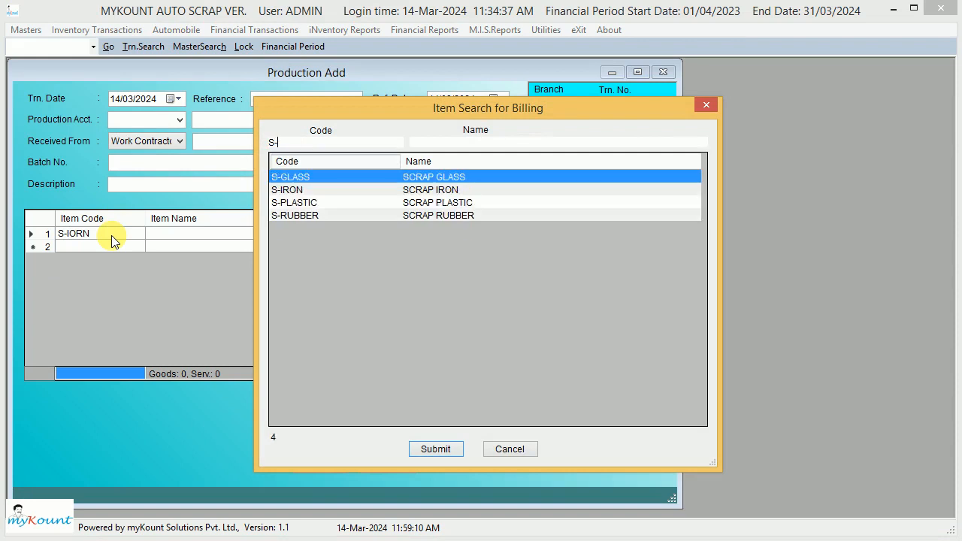
key(BackSpace)
key(BackSpace)
key(BackSpace)
text(IRO)
key(Down)
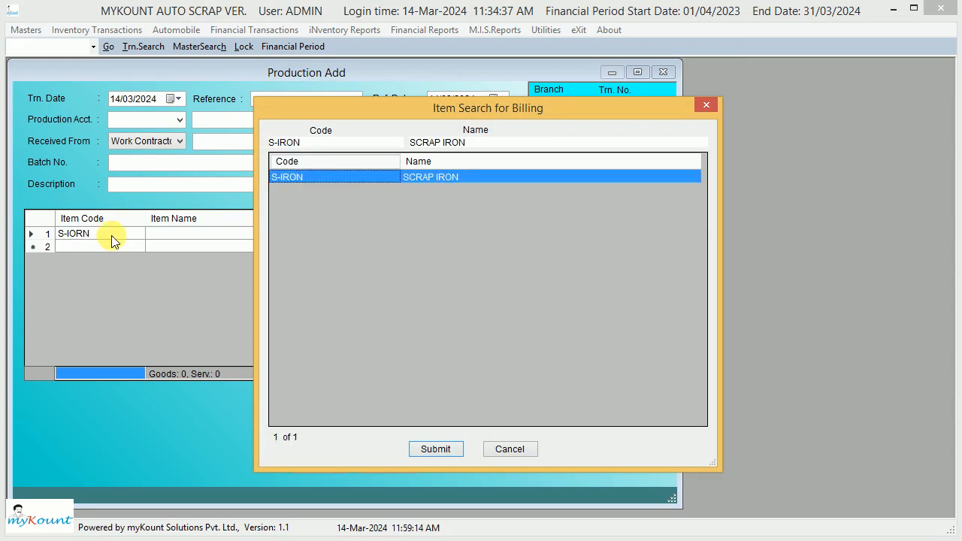
key(Return)
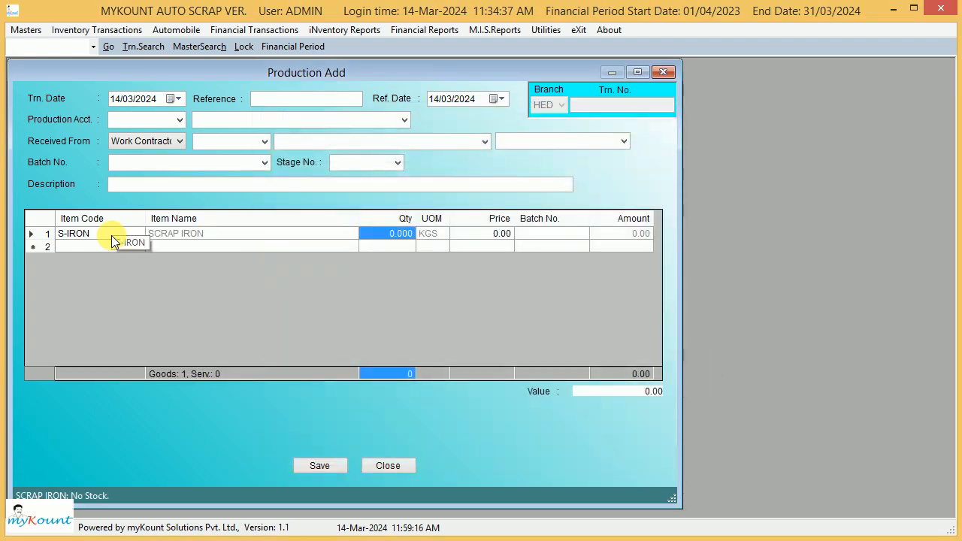
- Set the S-IRON line's quantity to 1000 kg and its price to 40
text(1000)
key(Return)
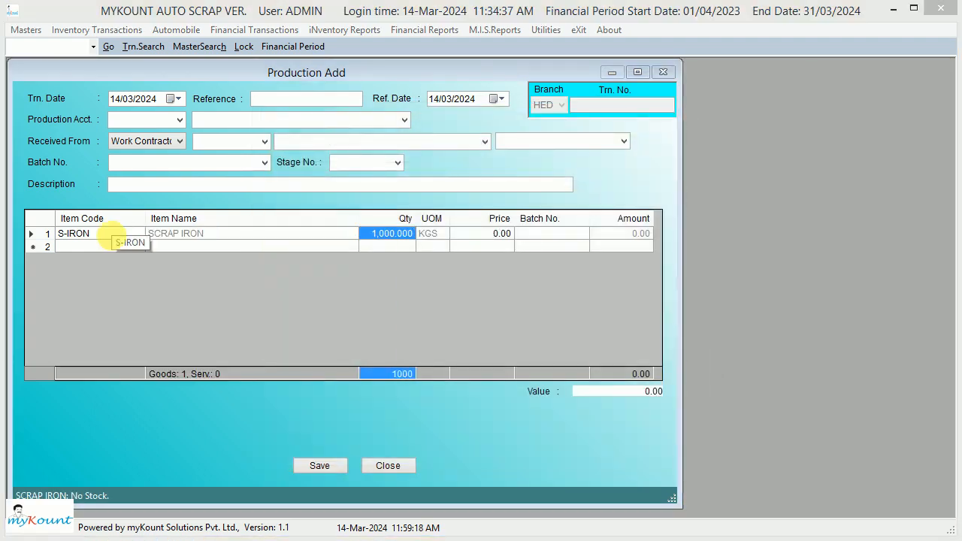
key(Return)
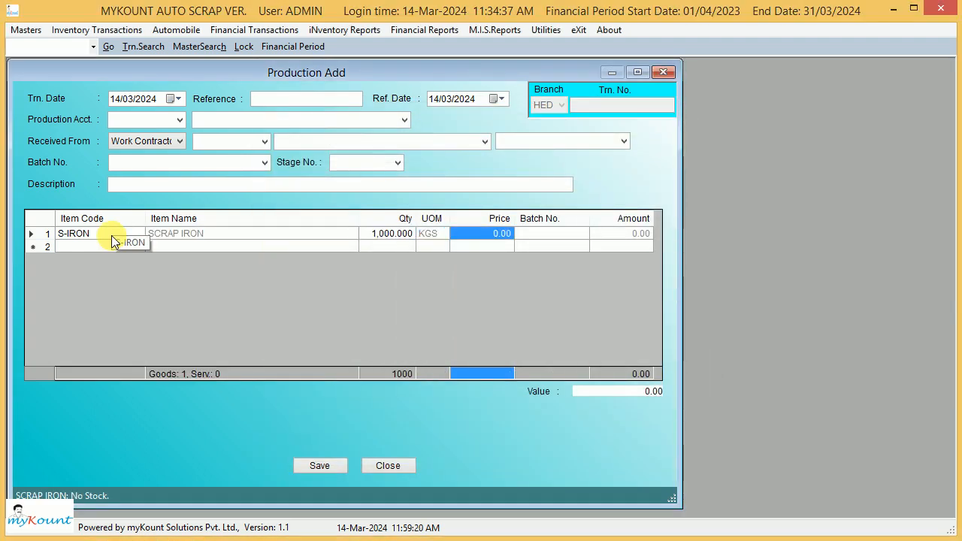
text(100)
key(BackSpace)
key(BackSpace)
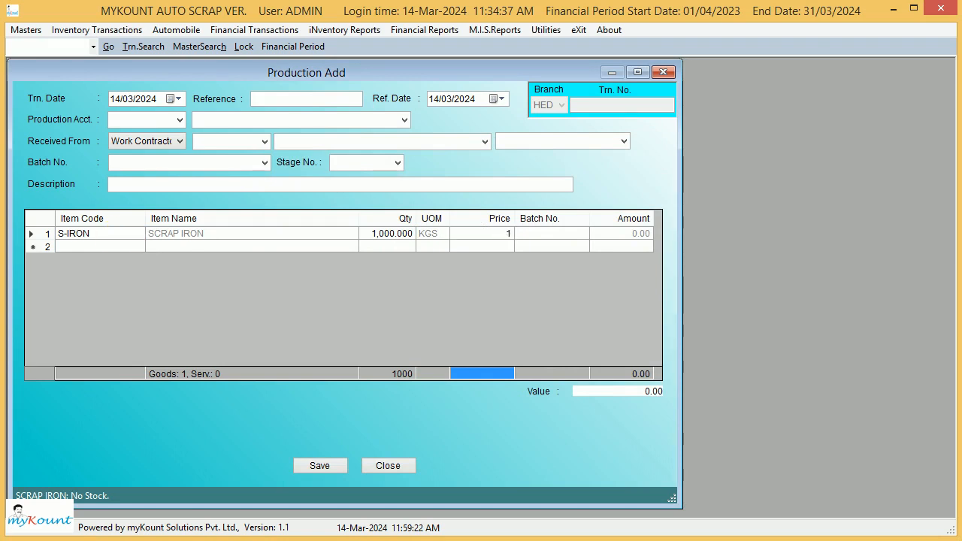
text(40)
key(Return)
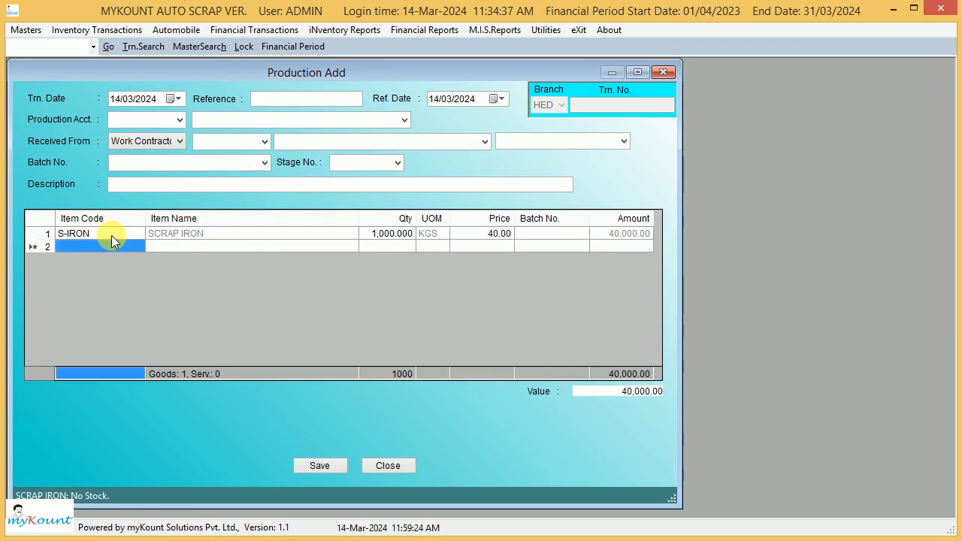
- Close the production entry and the underlying consumption entry without saving either
click(98, 29)
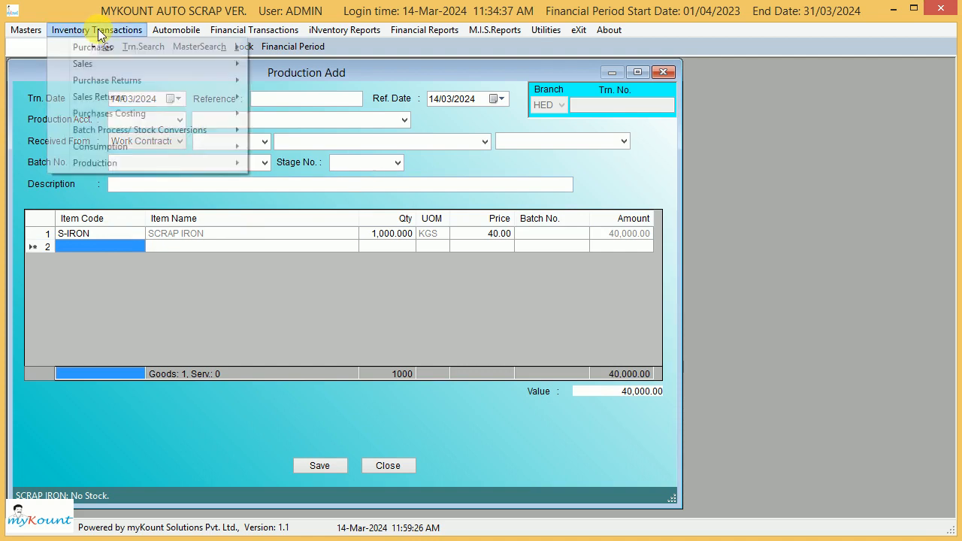
mouse_move(114, 133)
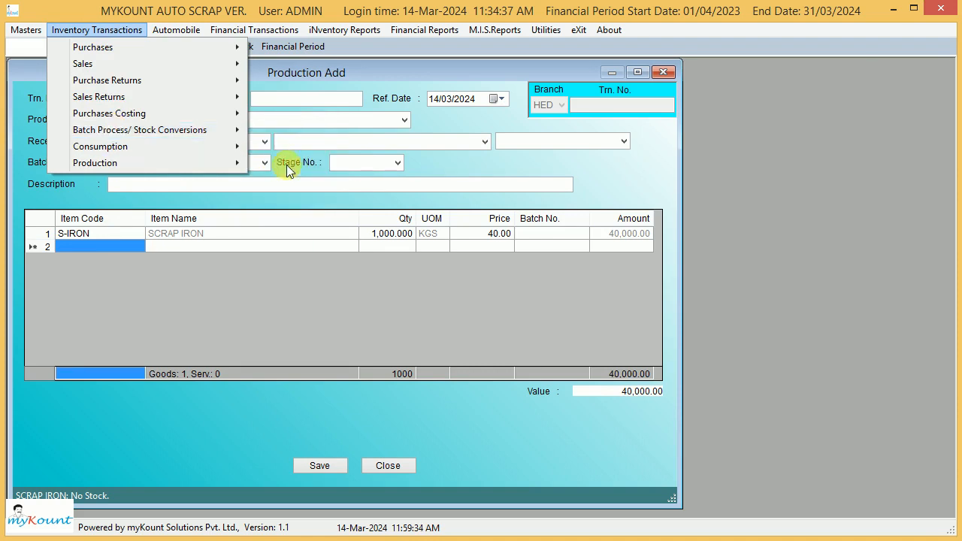
click(342, 194)
click(456, 234)
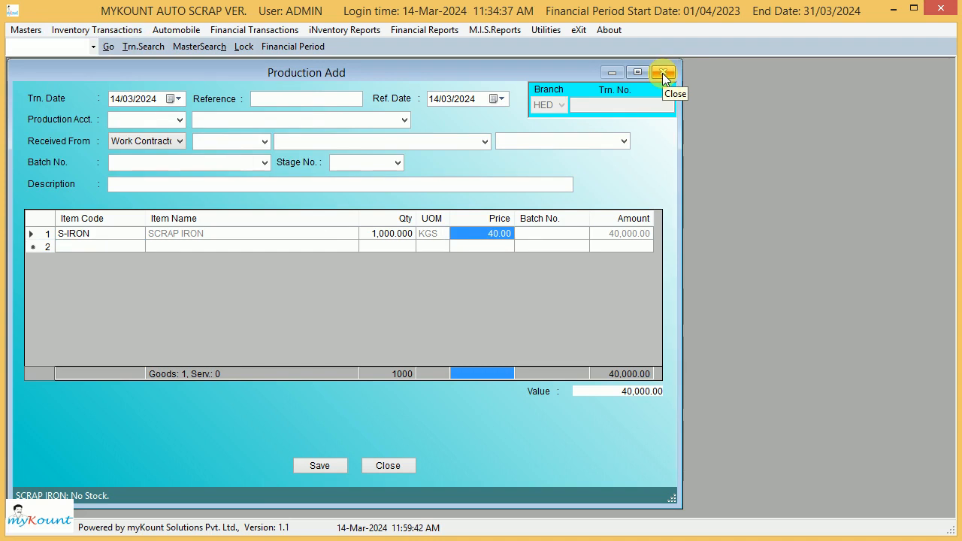
click(388, 467)
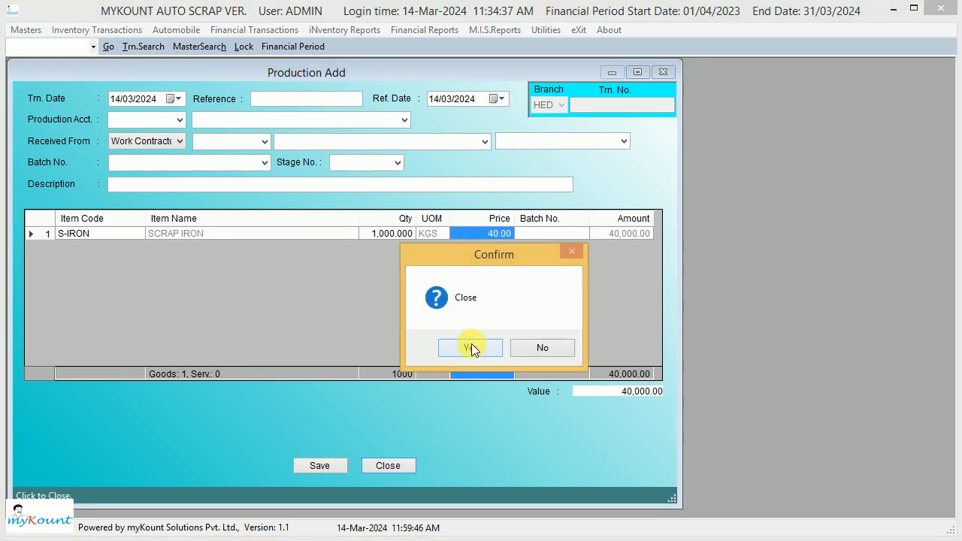
click(471, 348)
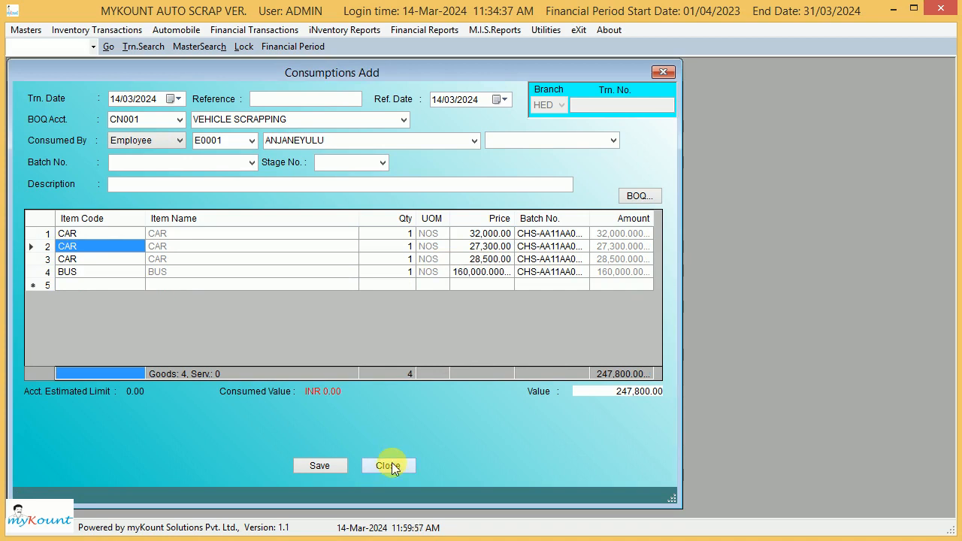
click(392, 462)
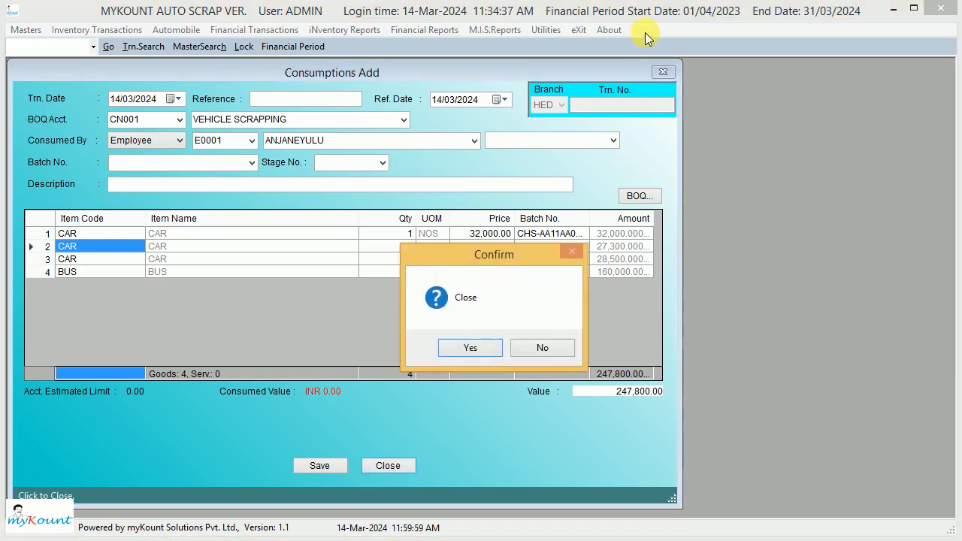
click(470, 347)
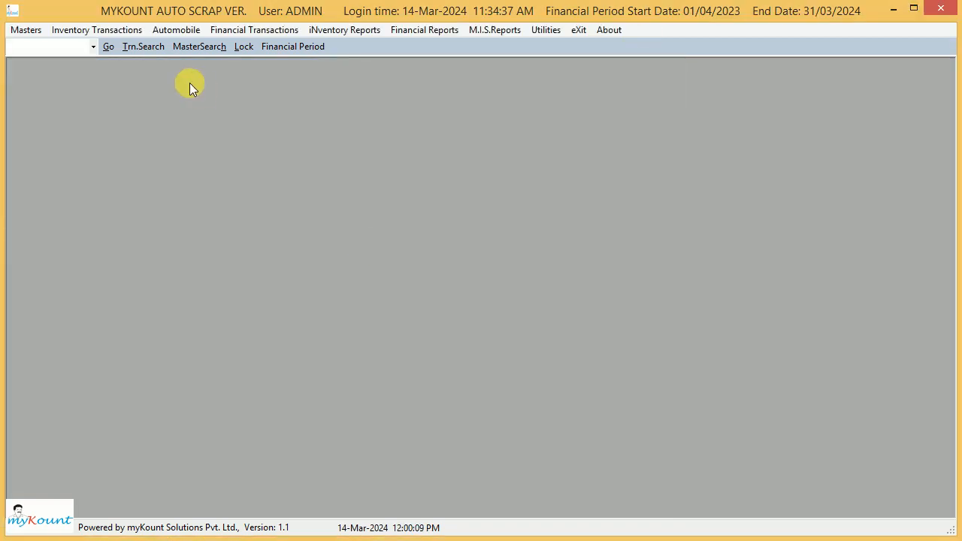
click(106, 31)
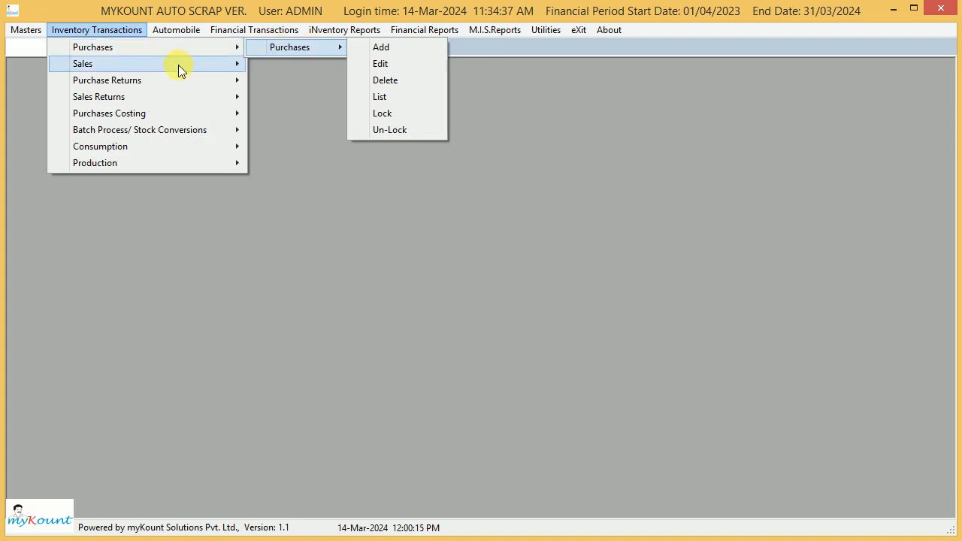
mouse_move(169, 83)
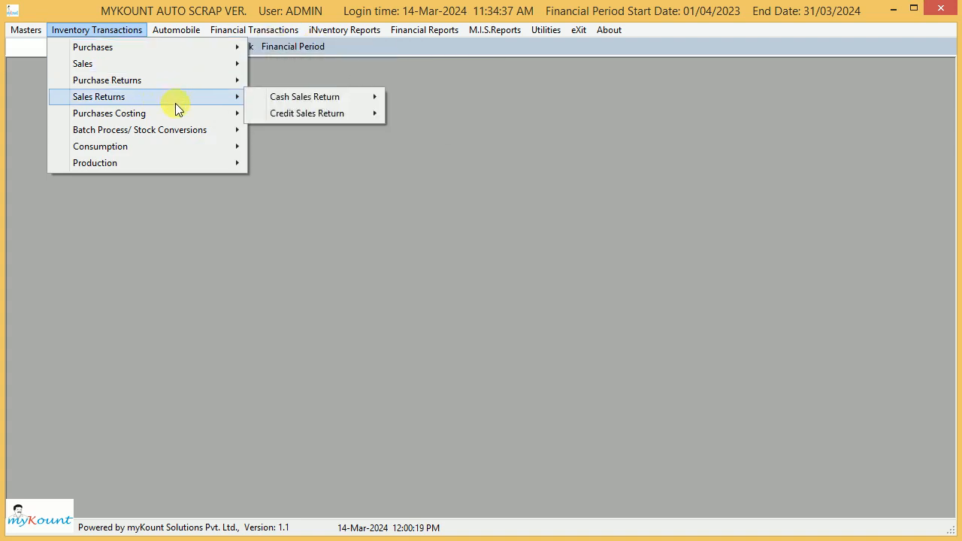
mouse_move(178, 115)
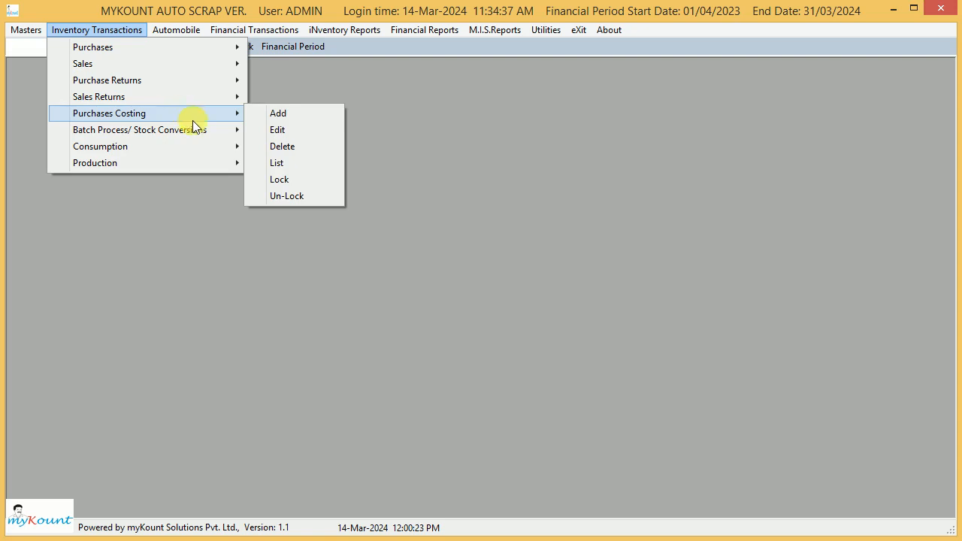
mouse_move(196, 131)
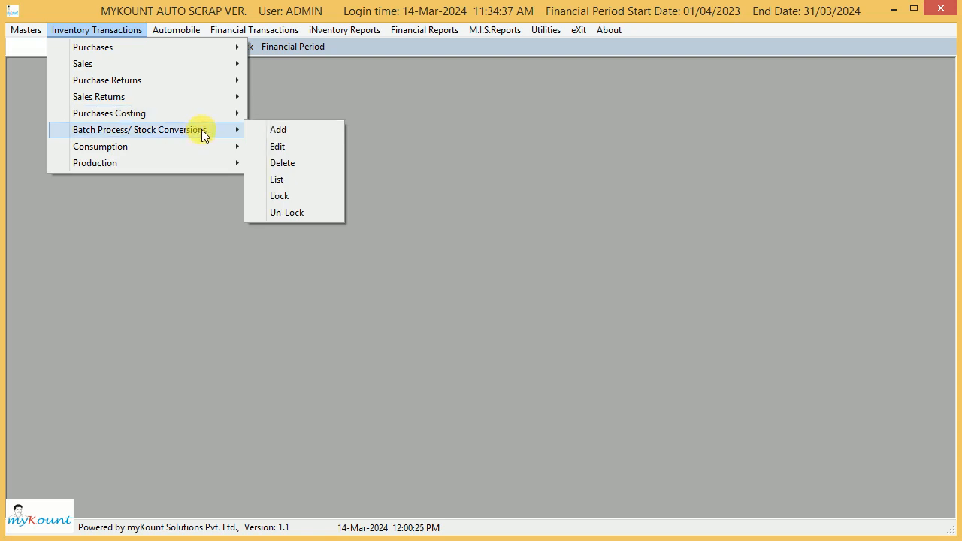
- Review the available financial transaction types, covering vouchers, debit/credit notes received and issued, and vendor bills
mouse_move(188, 31)
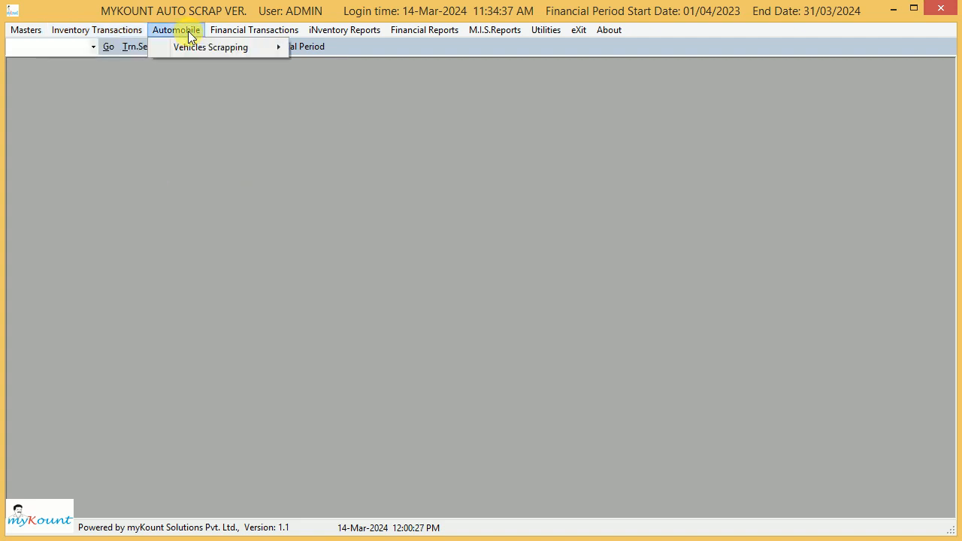
mouse_move(211, 45)
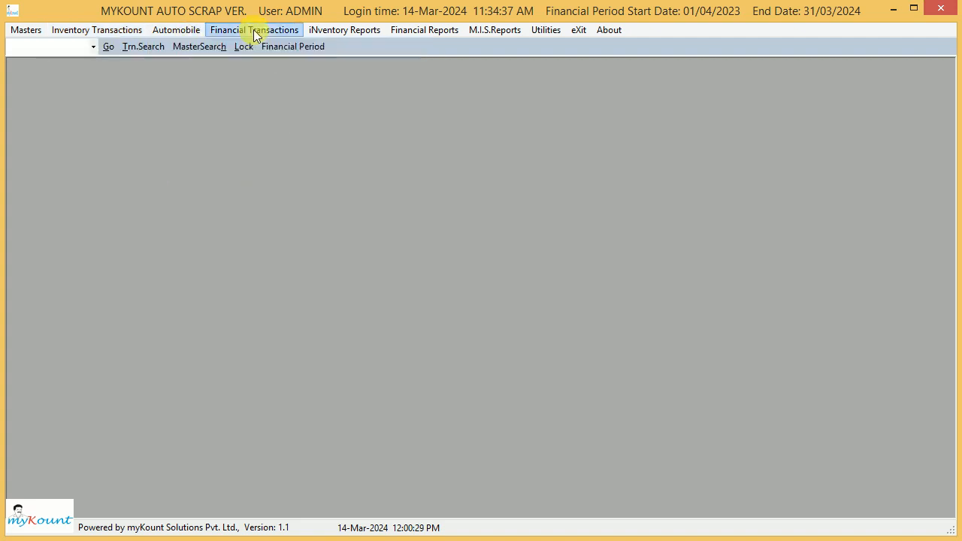
mouse_move(250, 28)
mouse_move(284, 47)
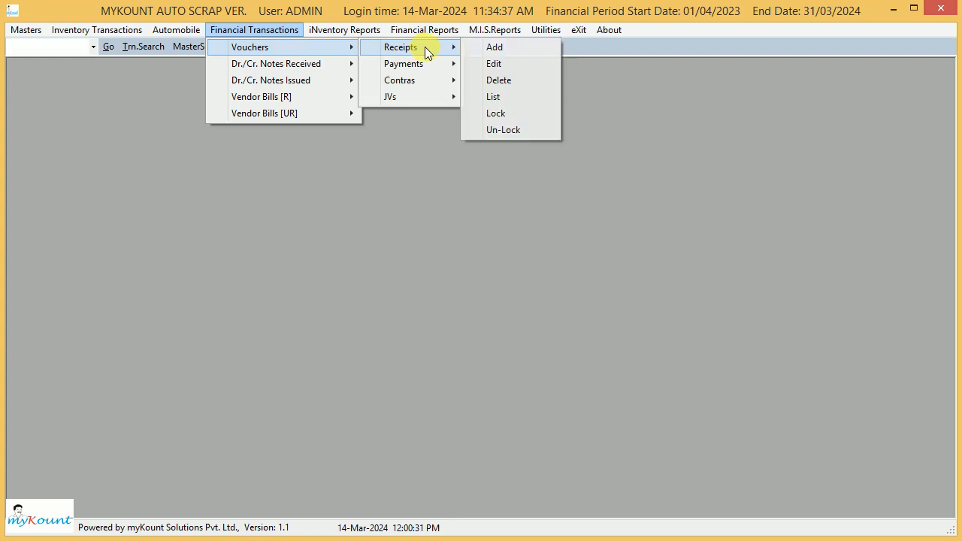
mouse_move(418, 83)
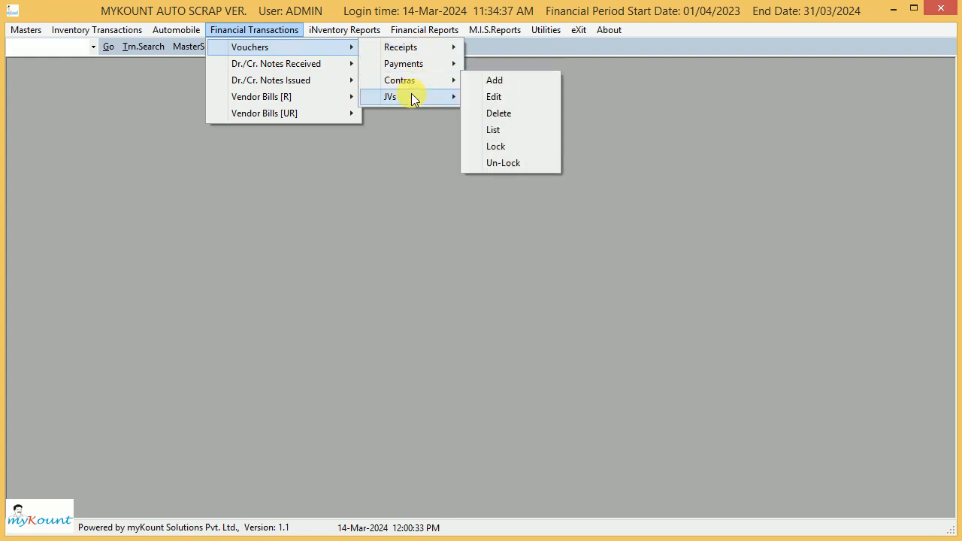
mouse_move(341, 68)
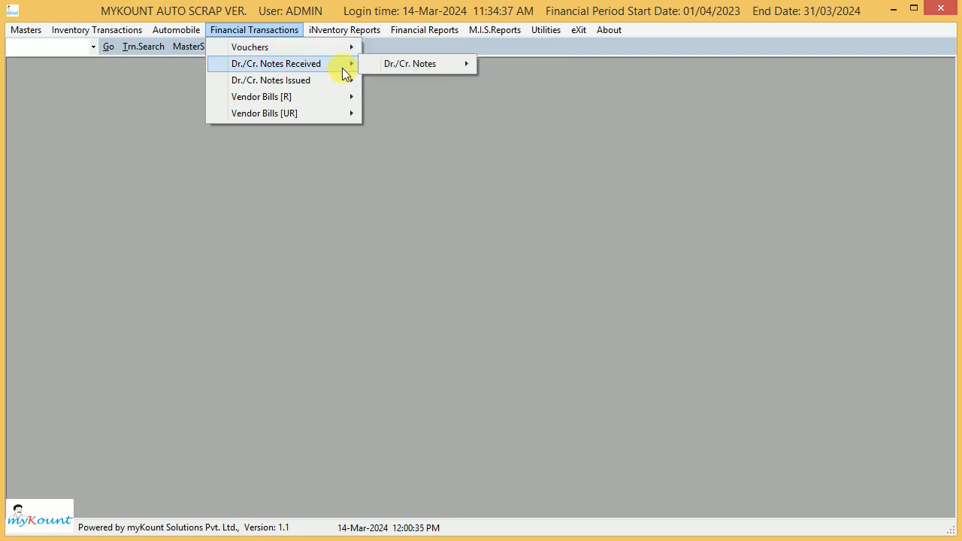
mouse_move(393, 67)
mouse_move(274, 87)
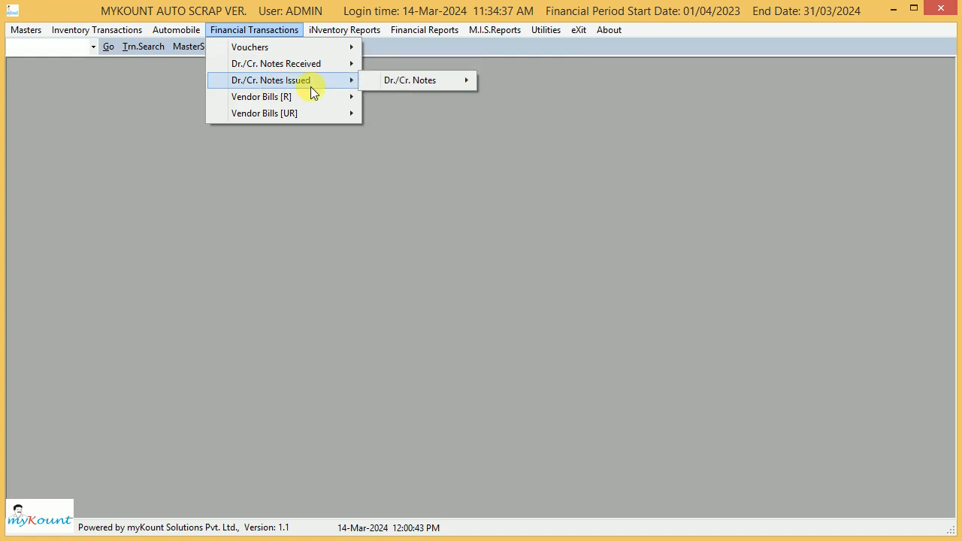
mouse_move(381, 83)
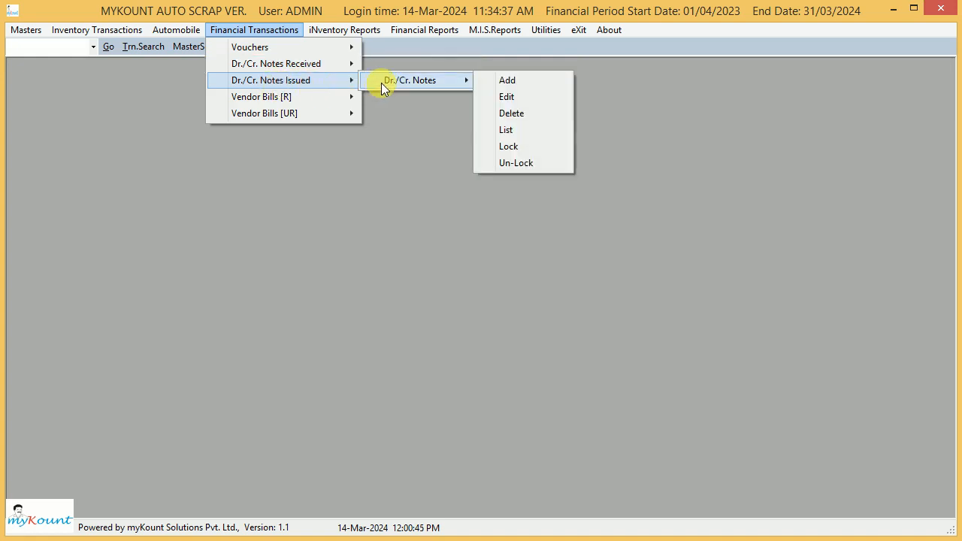
mouse_move(322, 99)
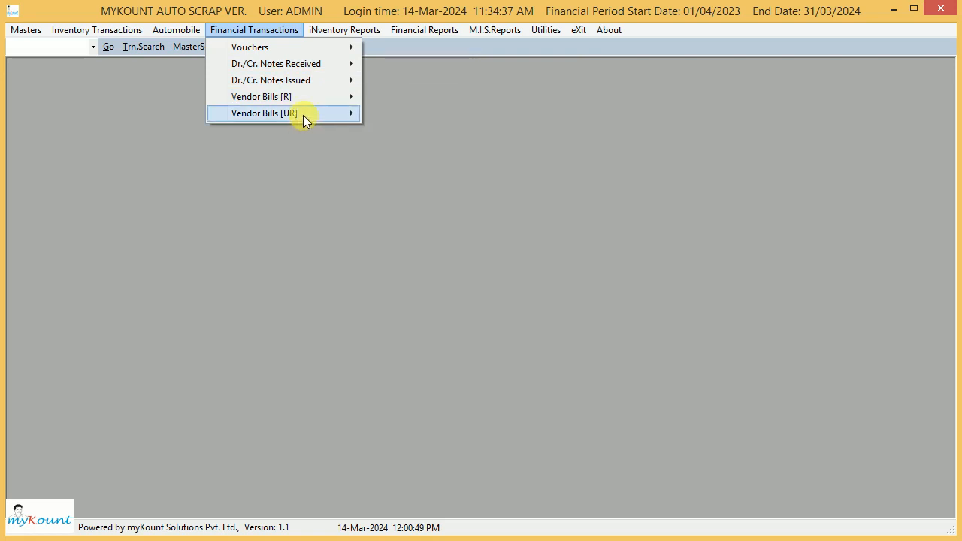
mouse_move(302, 115)
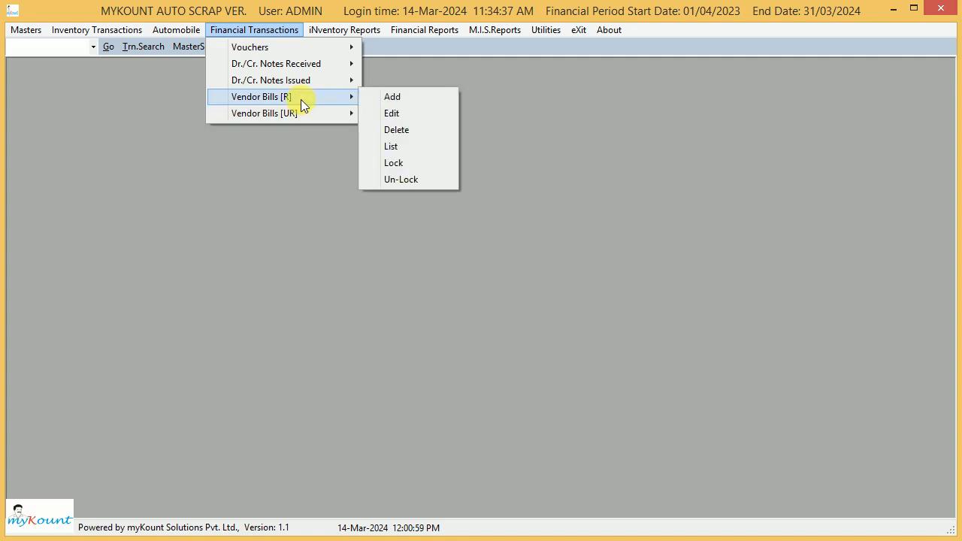
- Look through the available inventory and financial reports, open the Trial Balance Summary and close it again
mouse_move(344, 30)
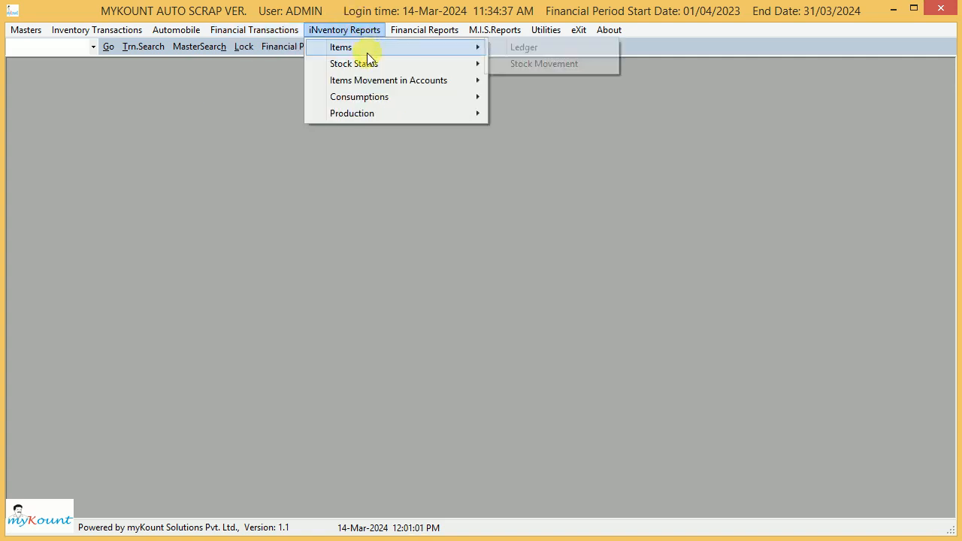
mouse_move(421, 34)
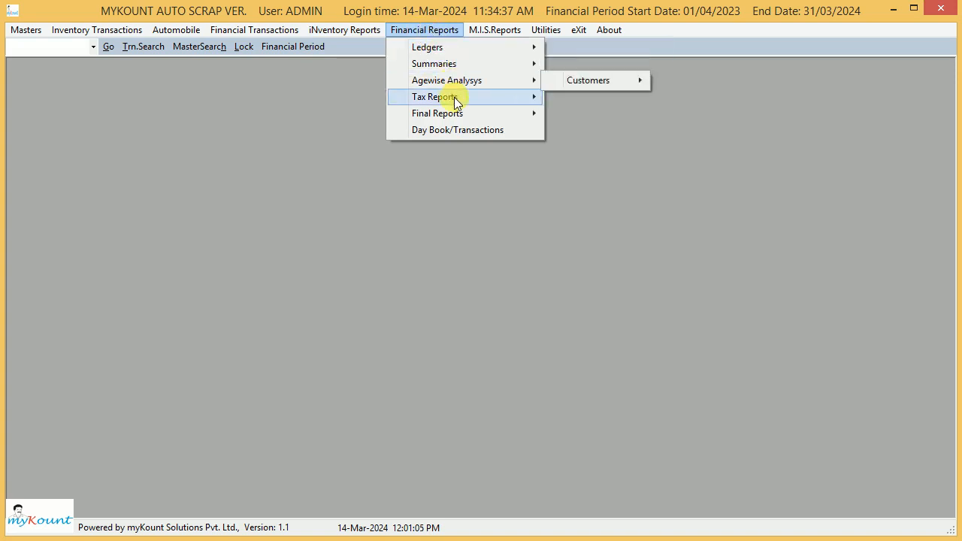
mouse_move(453, 96)
mouse_move(611, 130)
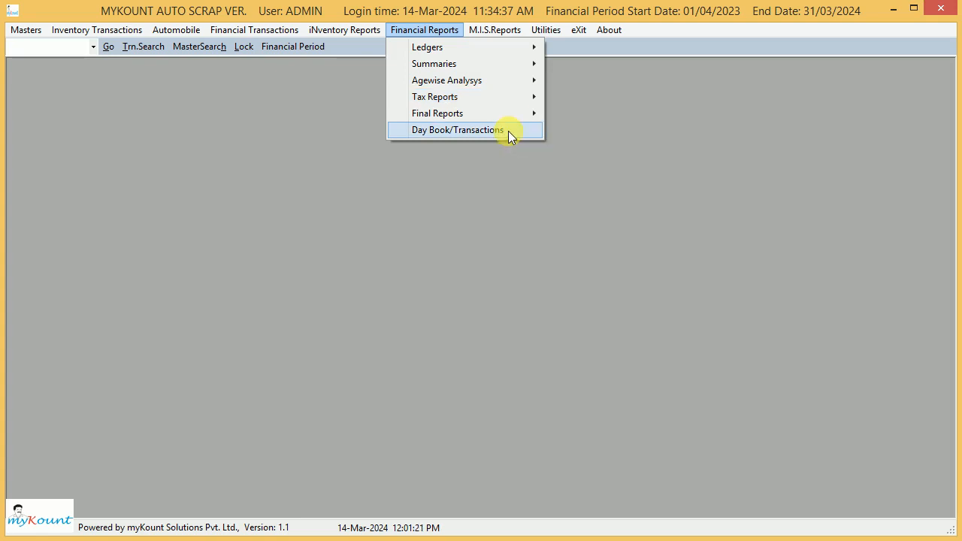
mouse_move(526, 117)
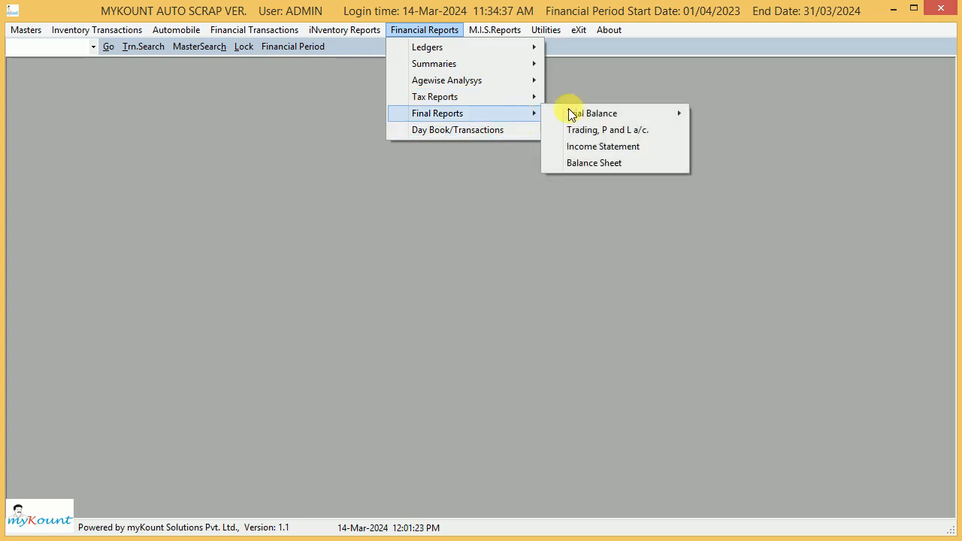
mouse_move(625, 111)
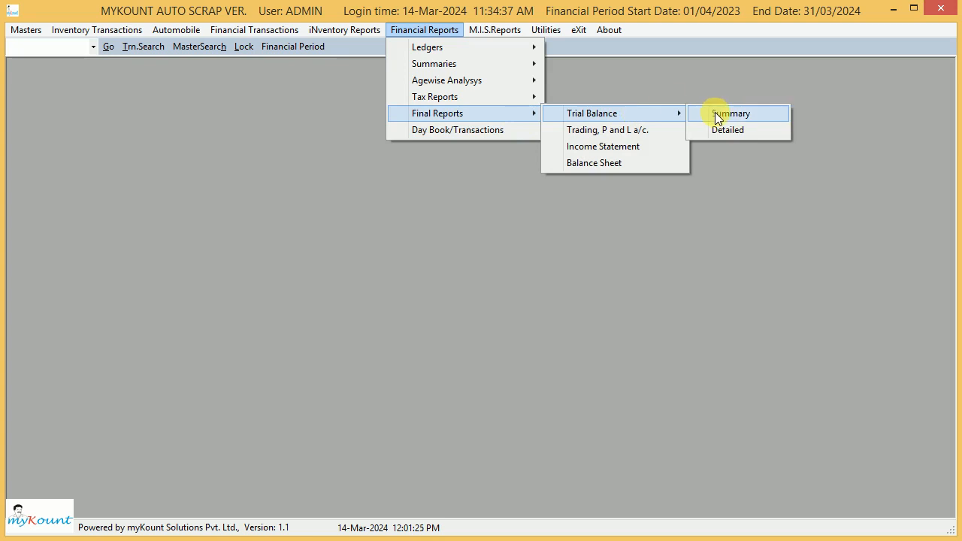
click(716, 116)
click(662, 71)
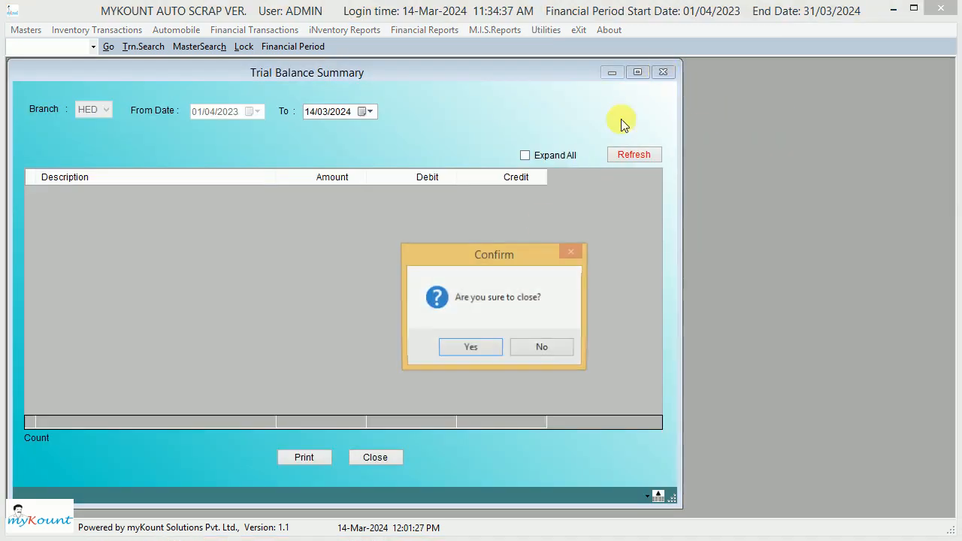
click(467, 347)
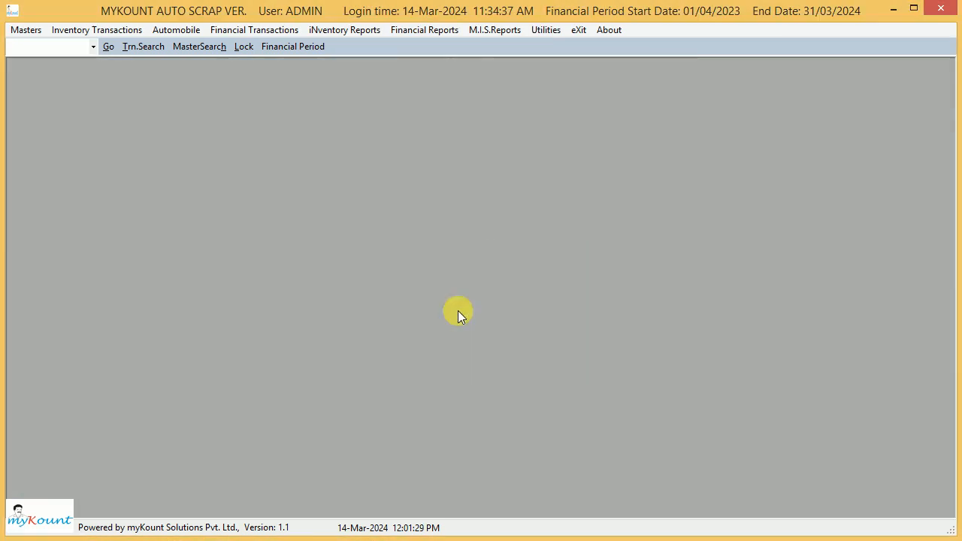
click(439, 33)
mouse_move(483, 113)
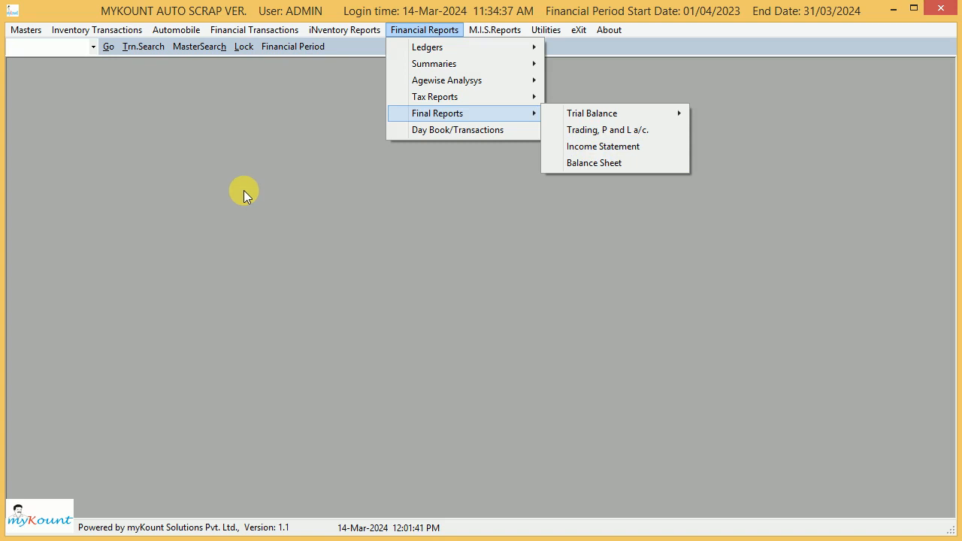
mouse_move(500, 29)
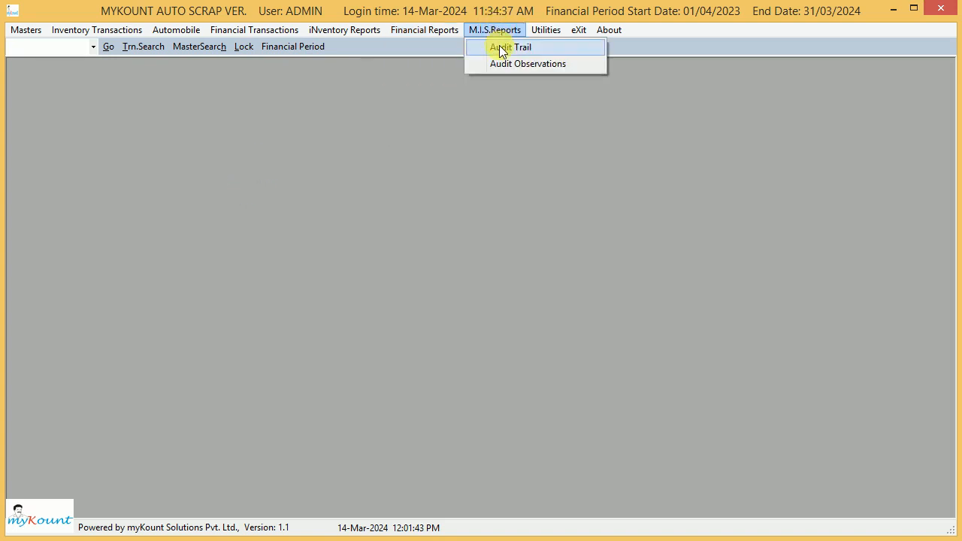